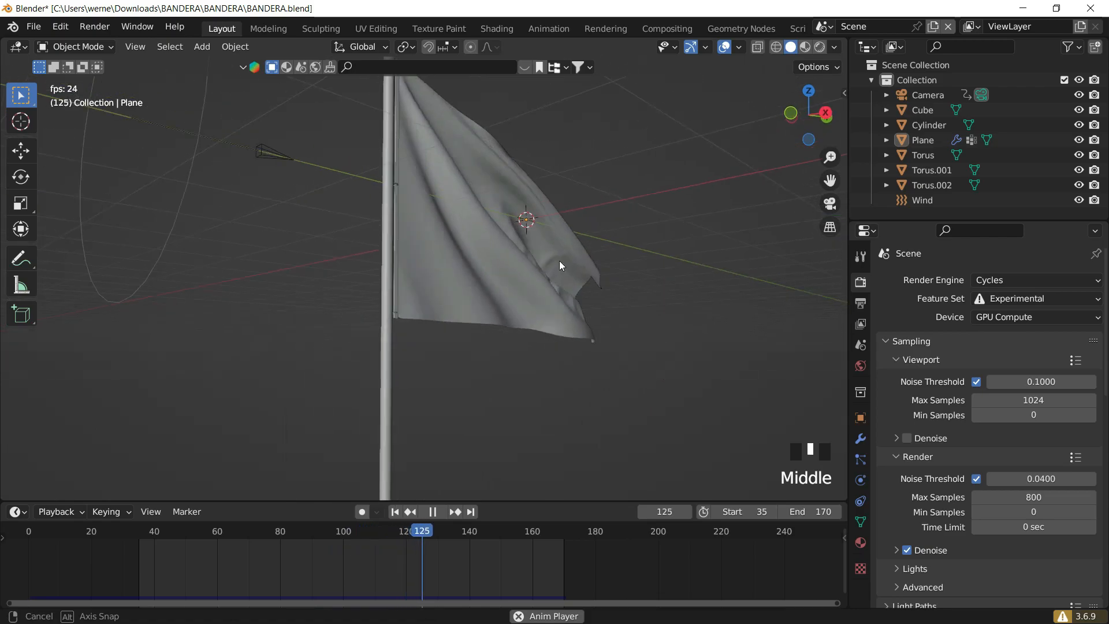
# - Preview the finished waving flag animation from a few different angles
pyautogui.scroll(-2, 395, 297)
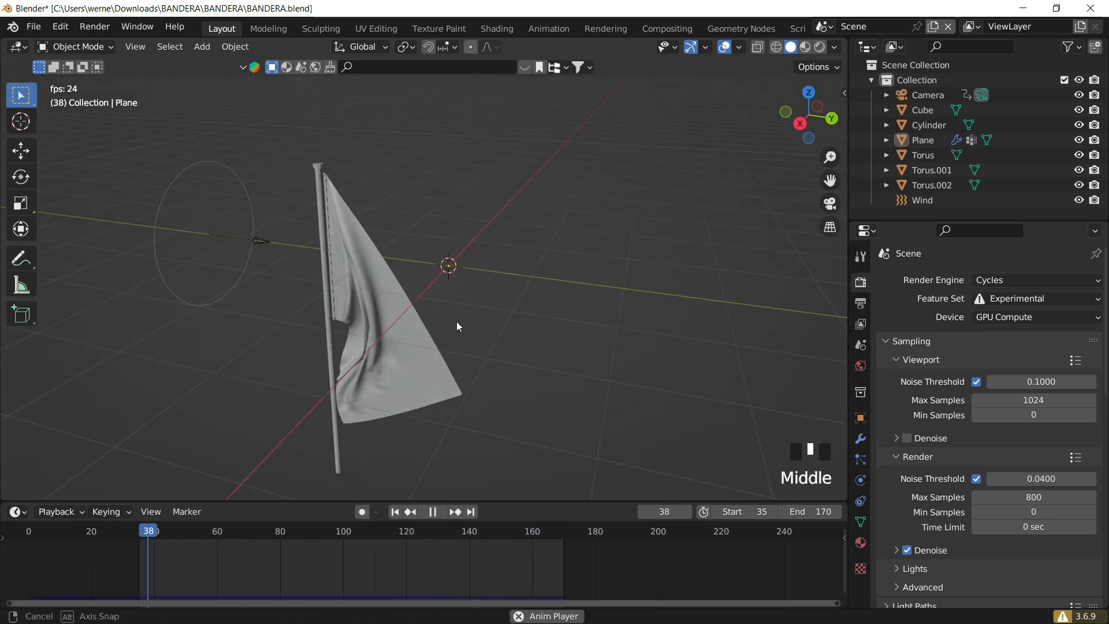
pyautogui.scroll(3, 435, 248)
pyautogui.moveTo(435, 249); pyautogui.dragTo(401, 234, button='middle')
pyautogui.scroll(-2, 409, 251)
pyautogui.press('space')
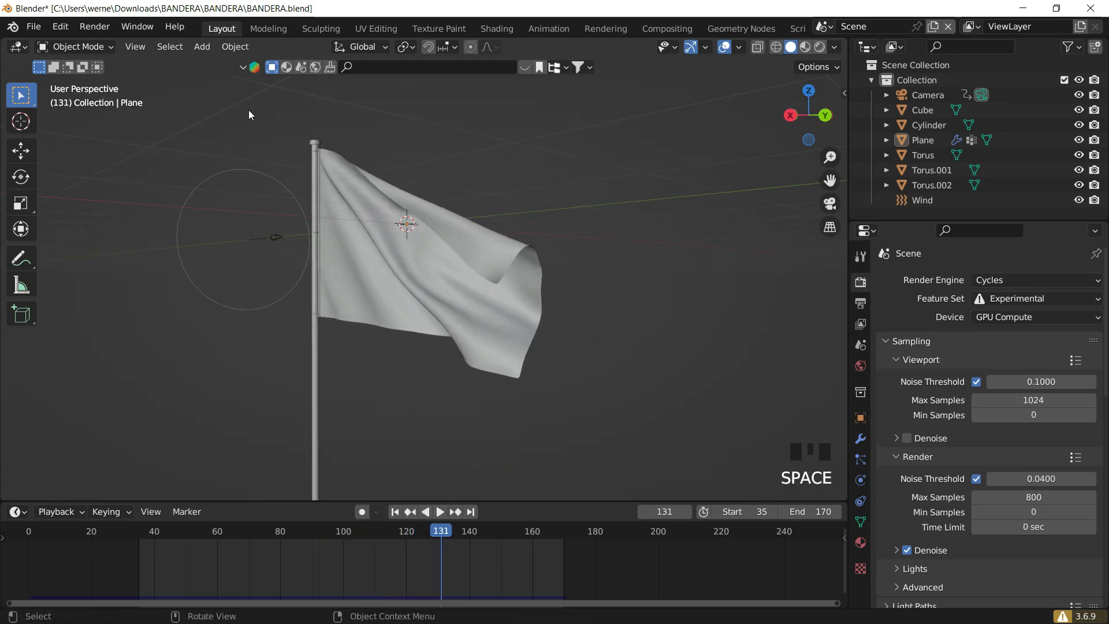
# - Start a new empty scene without saving the current file
pyautogui.click(33, 27)
pyautogui.moveTo(92, 44)
pyautogui.click(275, 45)
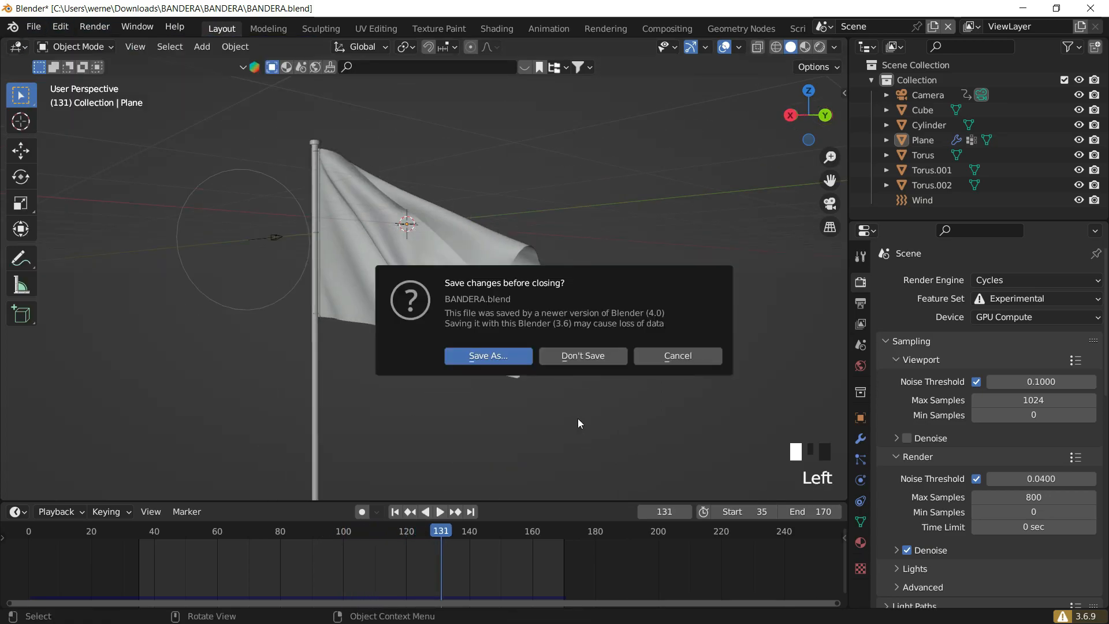
pyautogui.click(575, 355)
pyautogui.press('n')
pyautogui.click(907, 194)
pyautogui.click(856, 109)
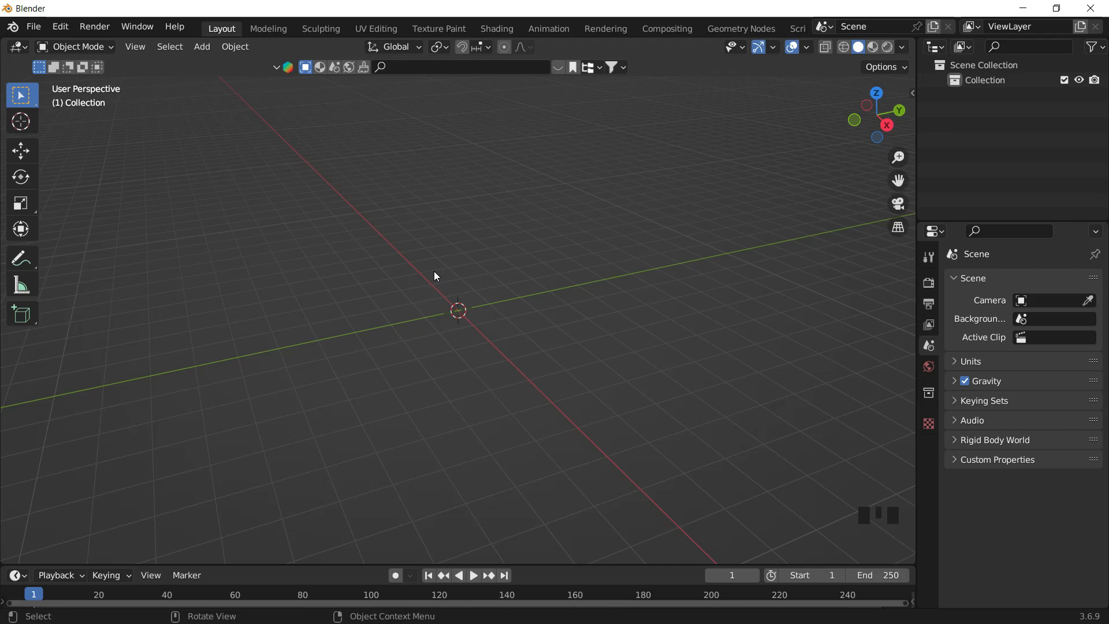
# - Add a plane to the empty scene
pyautogui.hotkey('shift', 'a')
pyautogui.click(526, 273)
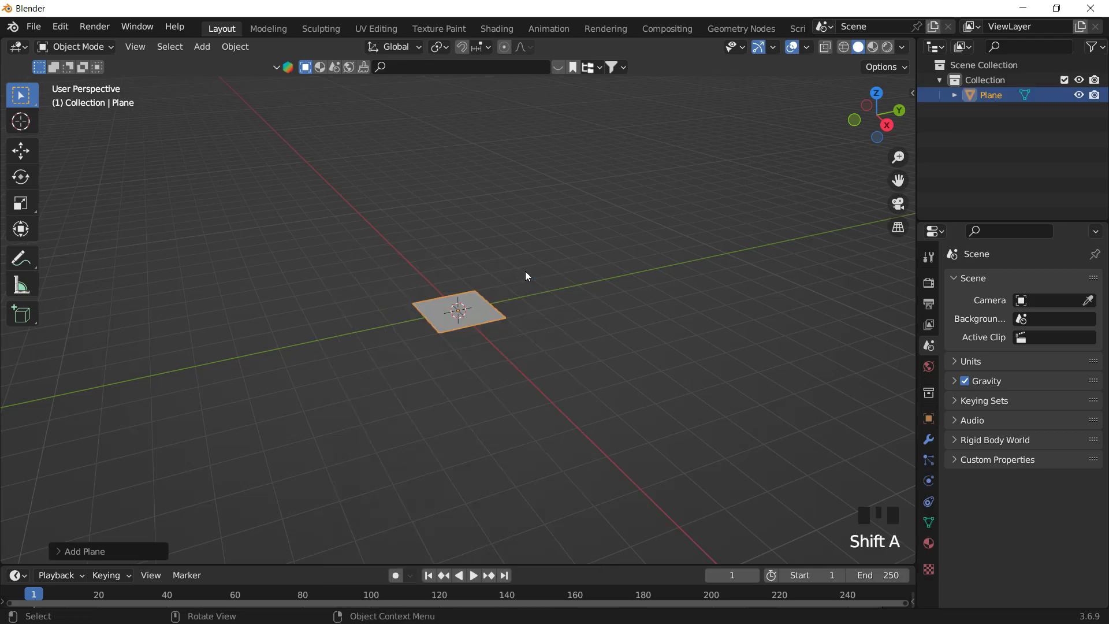
pyautogui.scroll(3, 513, 286)
pyautogui.keyDown('shift'); pyautogui.moveTo(513, 286); pyautogui.dragTo(564, 279, button='middle'); pyautogui.keyUp('shift')
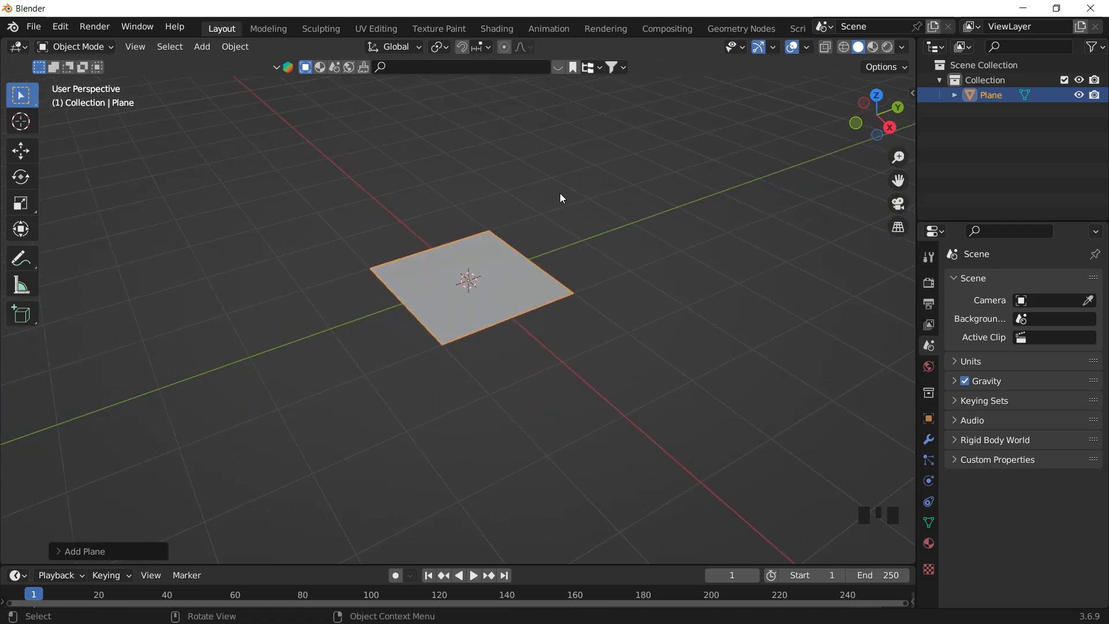
pyautogui.scroll(1, 551, 267)
pyautogui.scroll(-2, 546, 278)
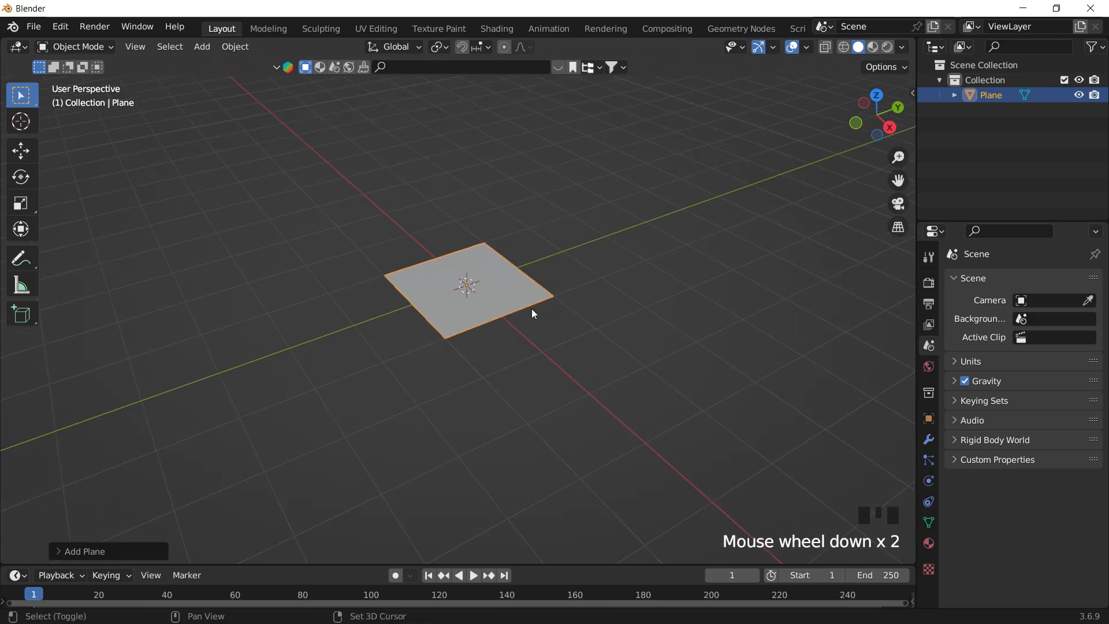
pyautogui.keyDown('shift'); pyautogui.moveTo(531, 308); pyautogui.dragTo(534, 314, button='middle'); pyautogui.keyUp('shift')
# - Scale the plane by 2 along X and by 2 along Y
pyautogui.write('s')
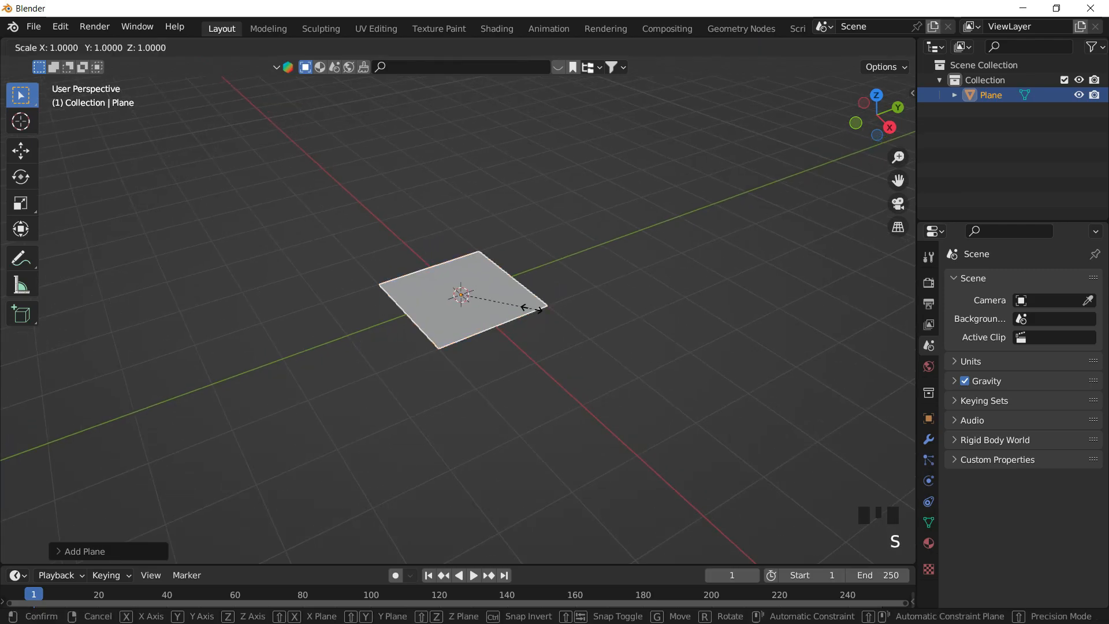
pyautogui.write('x2')
pyautogui.press('Return')
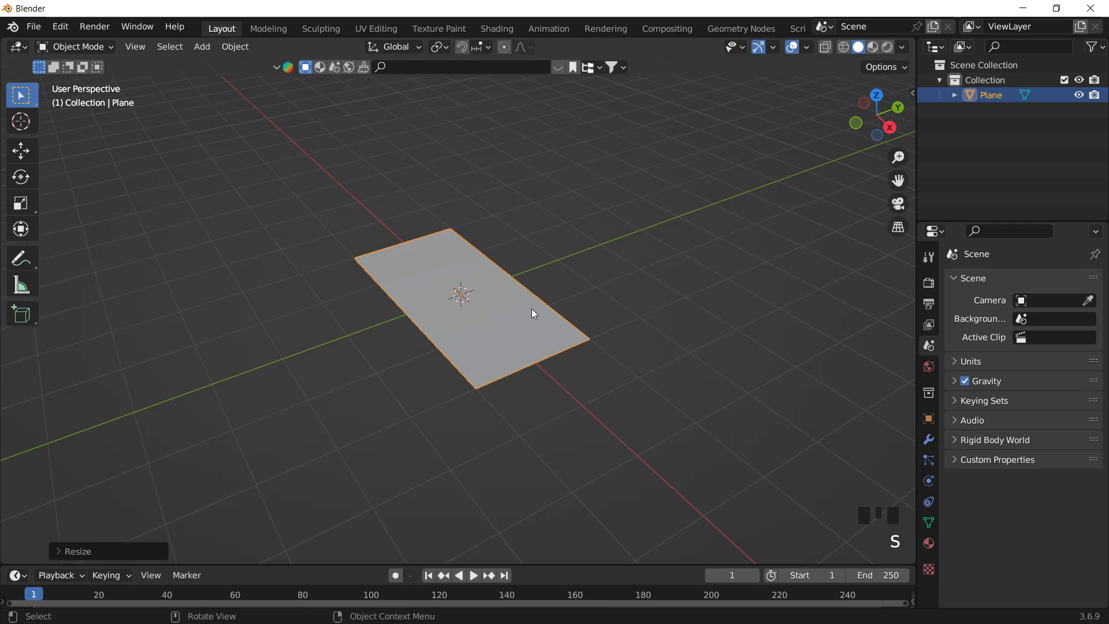
pyautogui.write('sy2')
pyautogui.press('Return')
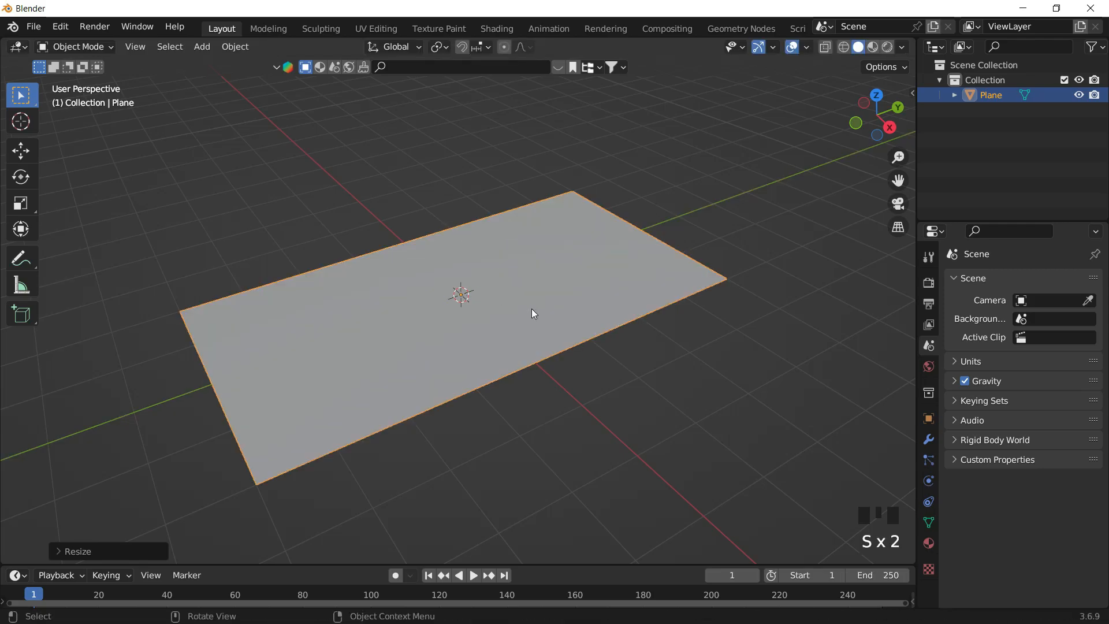
# - Scale the plane along the Y axis by 0.8
pyautogui.moveTo(556, 322); pyautogui.dragTo(671, 251, button='middle')
pyautogui.scroll(-2, 694, 245)
pyautogui.press('s')
pyautogui.press('y')
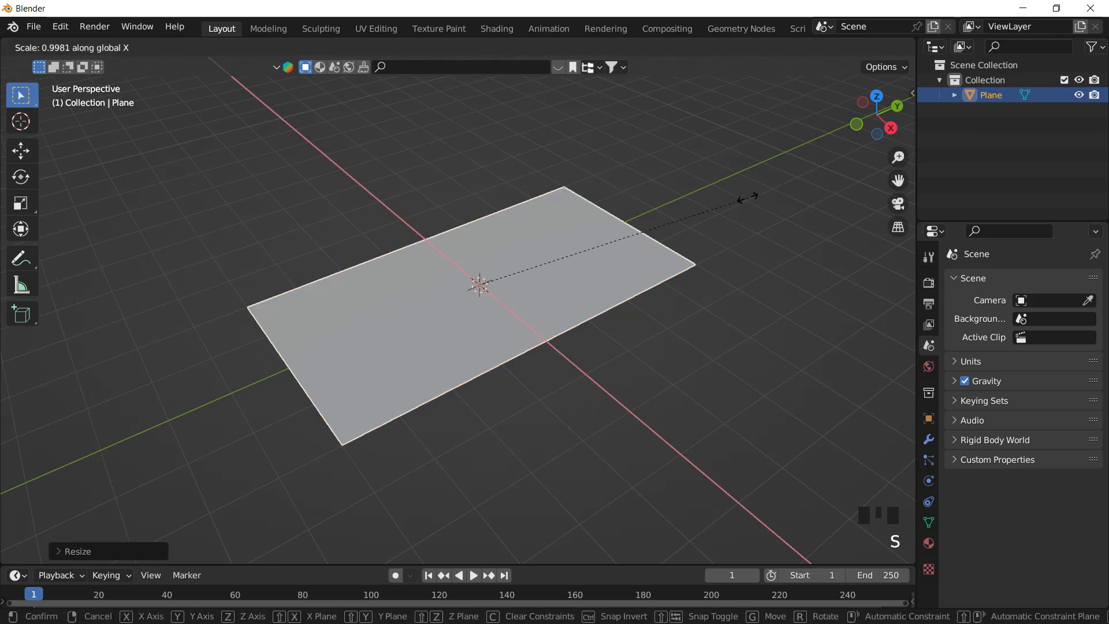
pyautogui.click(693, 218)
# - Rotate the plane 90 degrees around the Y axis so it stands upright
pyautogui.moveTo(568, 305); pyautogui.dragTo(544, 225, button='middle')
pyautogui.click(544, 225)
pyautogui.click(549, 259)
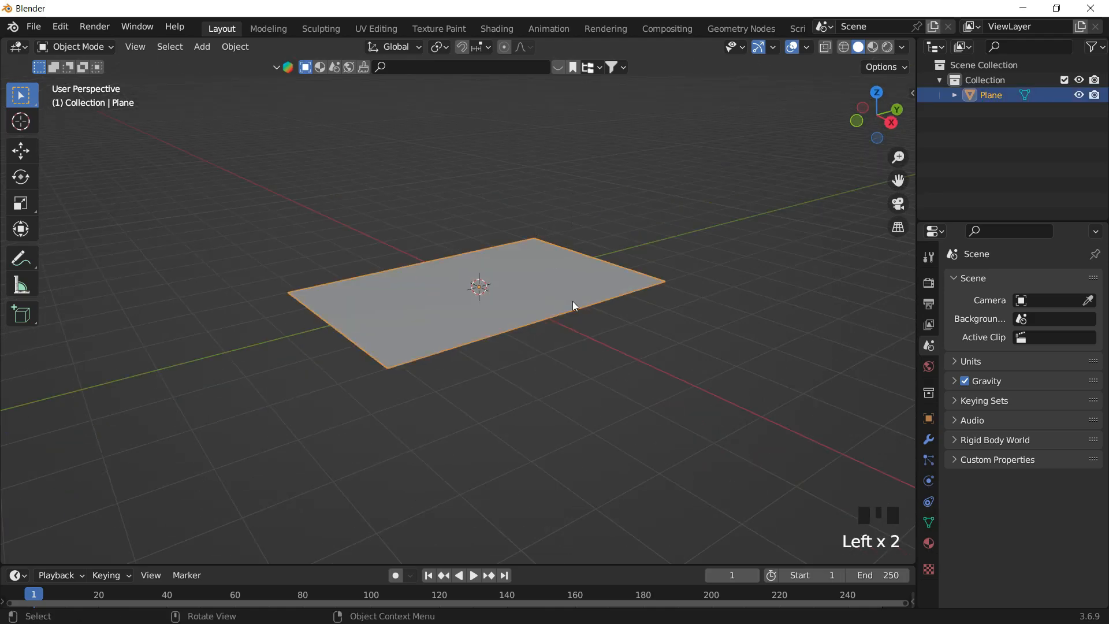
pyautogui.write('ry90')
pyautogui.press('Return')
# - Apply the plane's scale
pyautogui.moveTo(604, 334); pyautogui.dragTo(549, 227, button='middle')
pyautogui.scroll(-1, 549, 240)
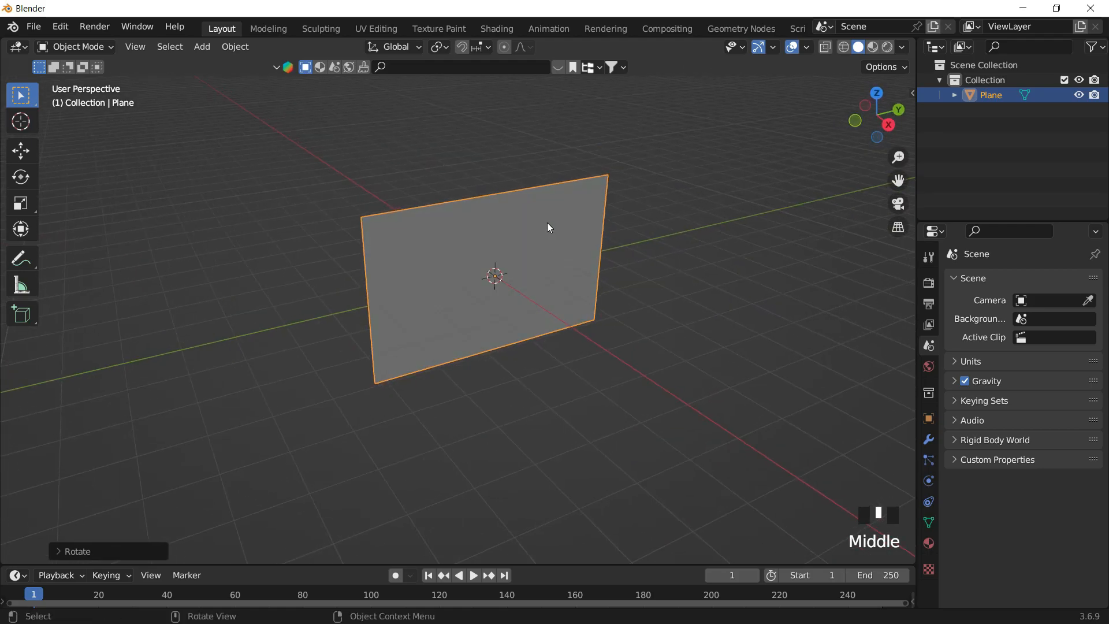
pyautogui.hotkey('ctrl', 'a')
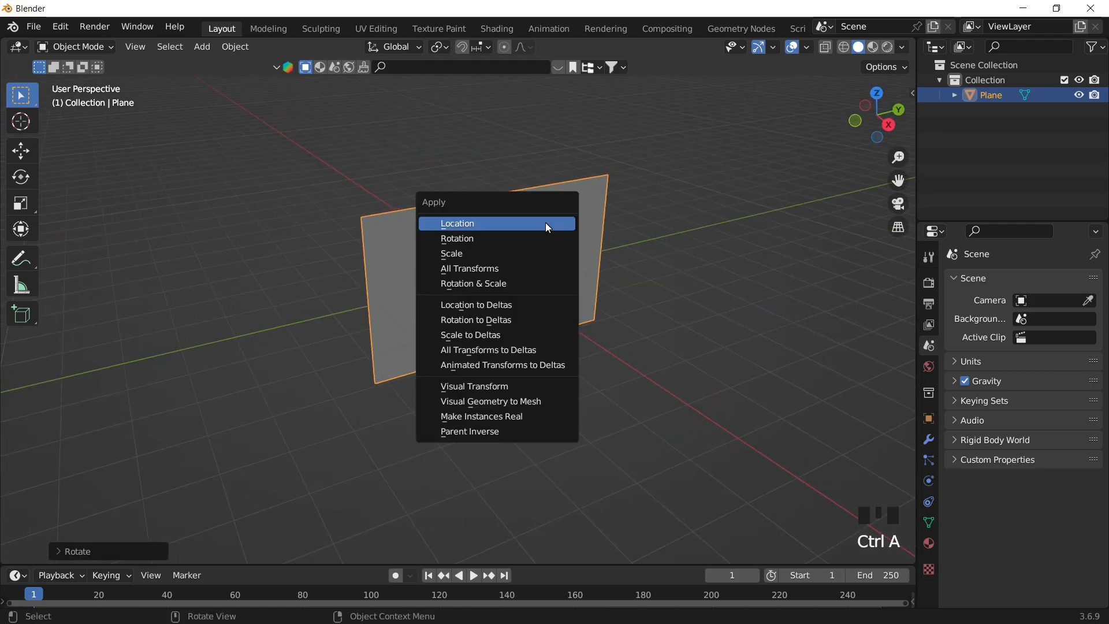
pyautogui.click(508, 253)
# - In Edit Mode, add a dense set of vertical loop cuts across the plane
pyautogui.press('Tab')
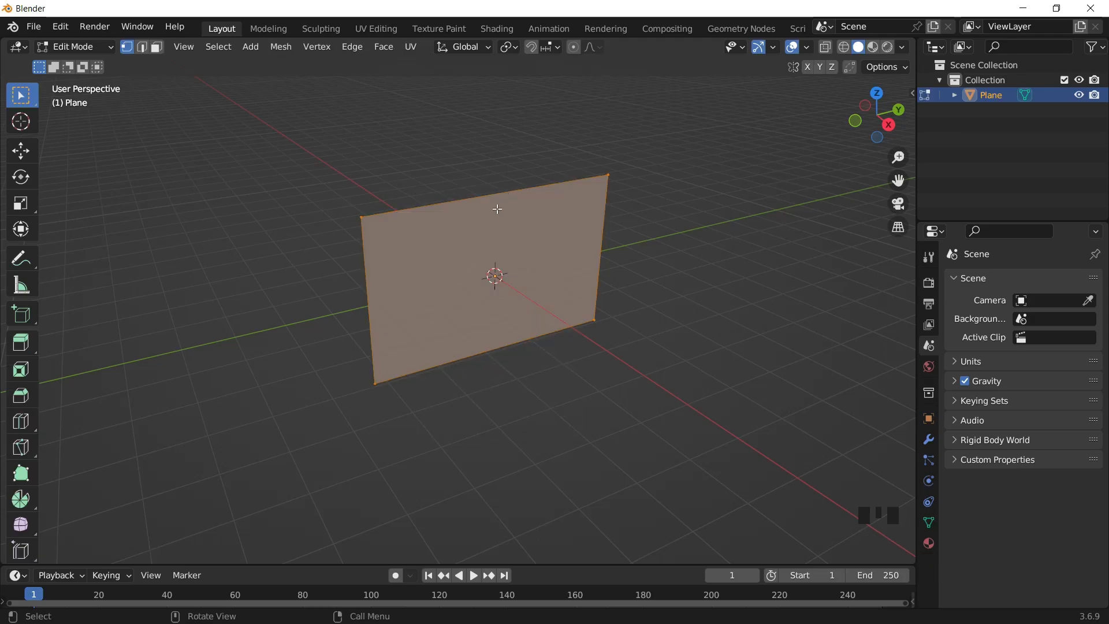
pyautogui.hotkey('ctrl', 'r')
pyautogui.scroll(13, 491, 182)
pyautogui.scroll(20, 490, 182)
pyautogui.scroll(20, 490, 181)
pyautogui.click(491, 182)
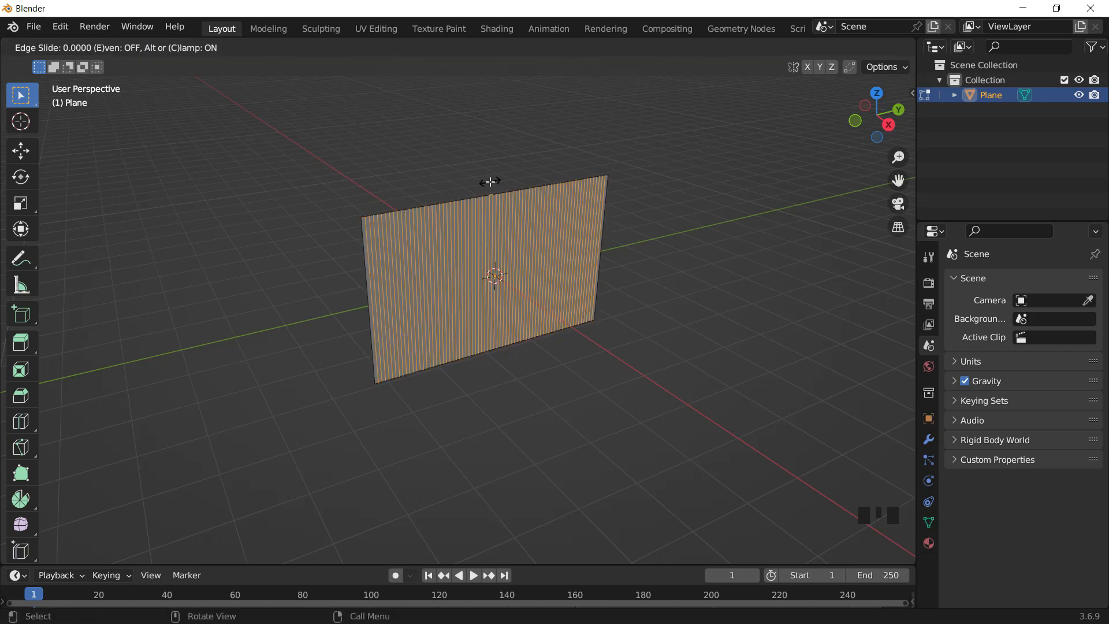
pyautogui.click(491, 182)
# - Add 36 horizontal loop cuts across the plane
pyautogui.scroll(2, 502, 184)
pyautogui.moveTo(510, 186); pyautogui.dragTo(511, 172, button='middle')
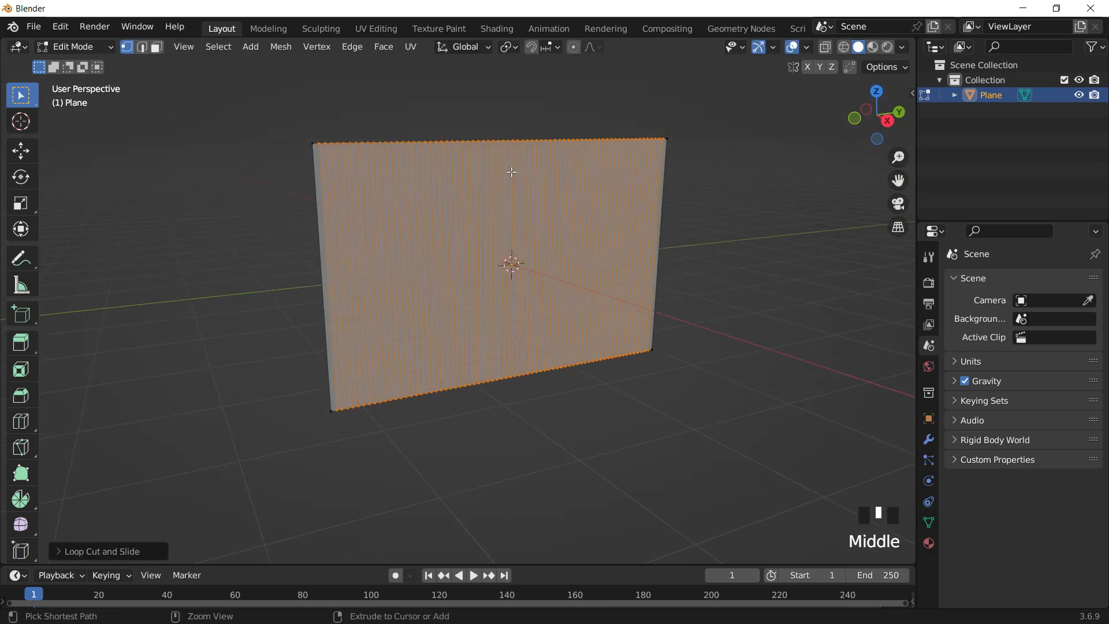
pyautogui.hotkey('ctrl', 'r')
pyautogui.scroll(20, 349, 261)
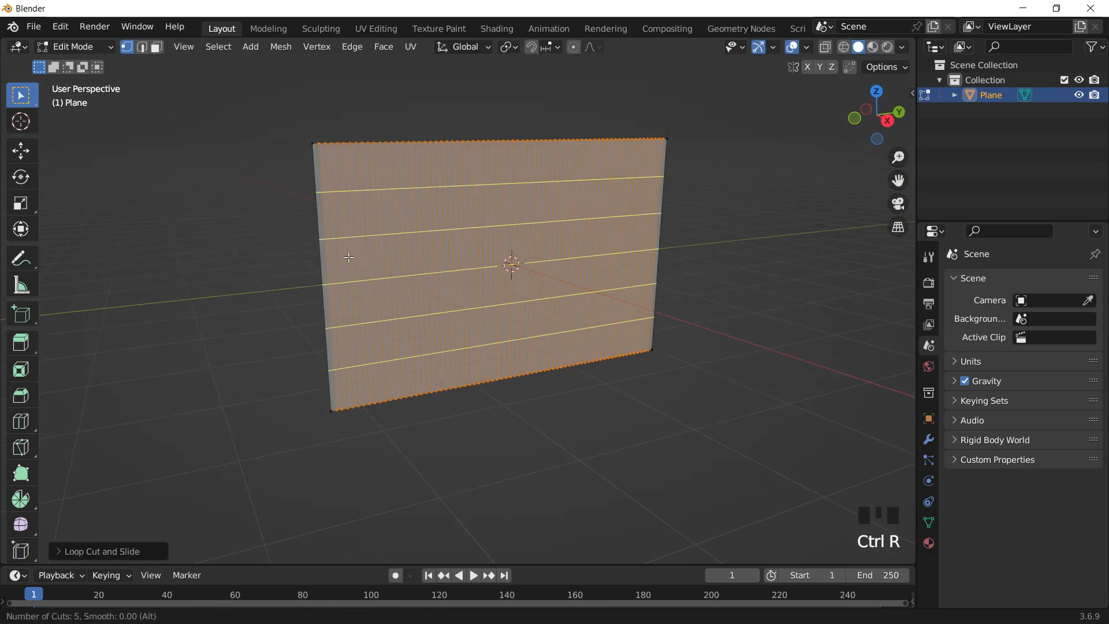
pyautogui.scroll(12, 348, 257)
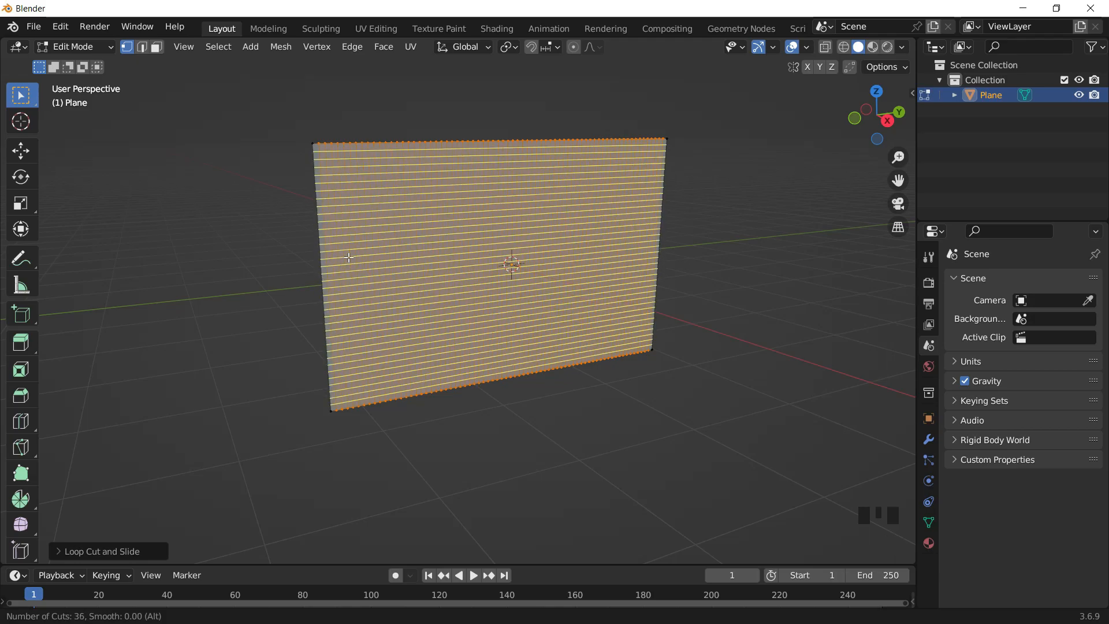
pyautogui.click(348, 258)
pyautogui.rightClick(348, 258)
# - Deselect everything, switch to edge selection, and select the plane's left edge loop
pyautogui.click(550, 205)
pyautogui.moveTo(656, 237); pyautogui.dragTo(710, 183, button='middle')
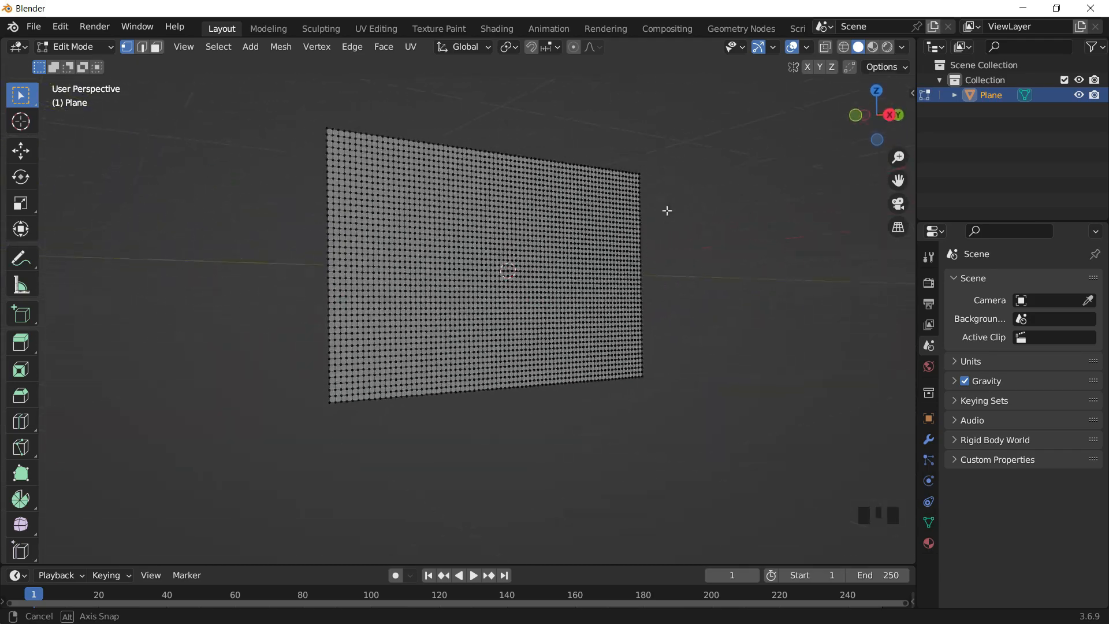
pyautogui.keyDown('shift'); pyautogui.moveTo(491, 212); pyautogui.dragTo(517, 257, button='middle'); pyautogui.keyUp('shift')
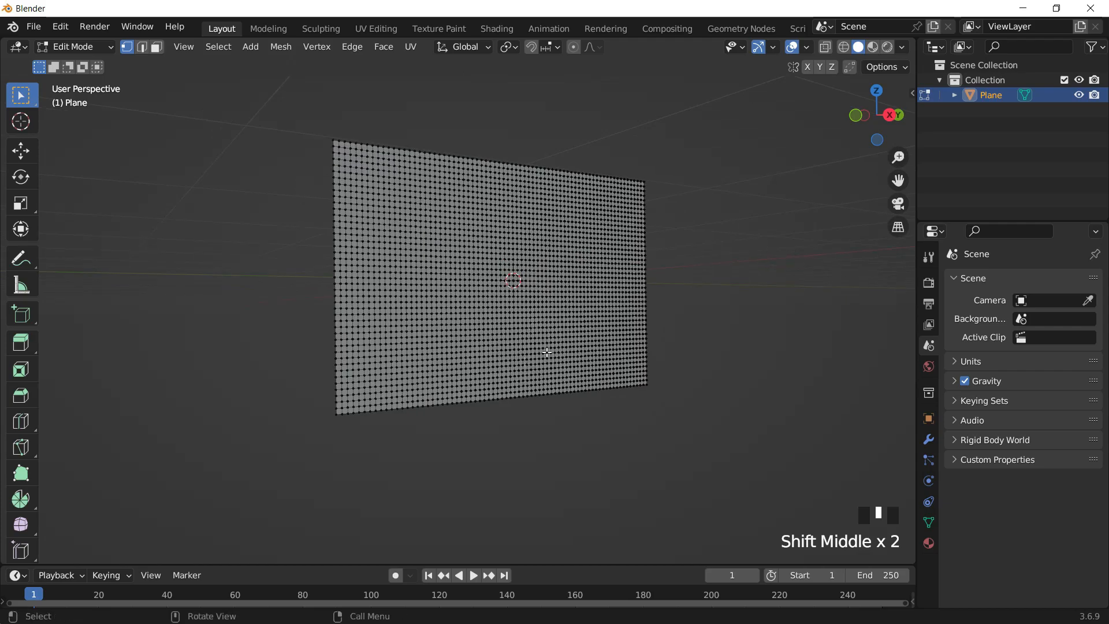
pyautogui.click(144, 51)
pyautogui.keyDown('shift'); pyautogui.moveTo(345, 207); pyautogui.dragTo(328, 127, button='middle'); pyautogui.keyUp('shift')
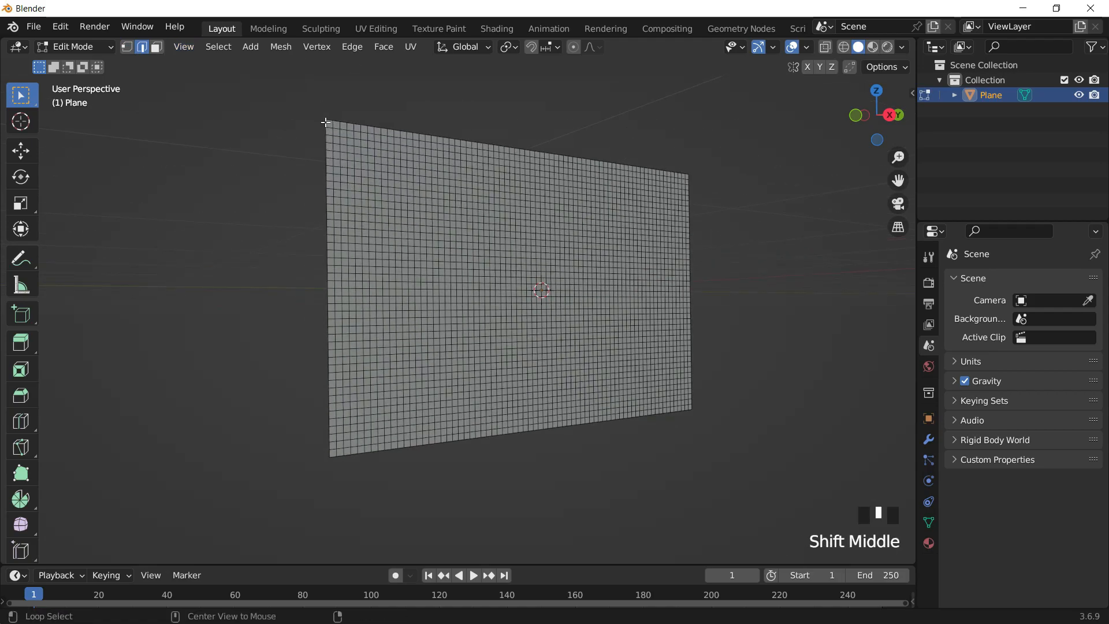
pyautogui.keyDown('alt'); pyautogui.click(326, 122); pyautogui.keyUp('alt')
pyautogui.moveTo(393, 217); pyautogui.dragTo(413, 200, button='middle')
pyautogui.scroll(3, 401, 198)
pyautogui.keyDown('shift'); pyautogui.moveTo(414, 255); pyautogui.dragTo(490, 309, button='middle'); pyautogui.keyUp('shift')
pyautogui.keyDown('shift'); pyautogui.moveTo(332, 140); pyautogui.dragTo(341, 226, button='middle'); pyautogui.keyUp('shift')
pyautogui.scroll(-2, 391, 284)
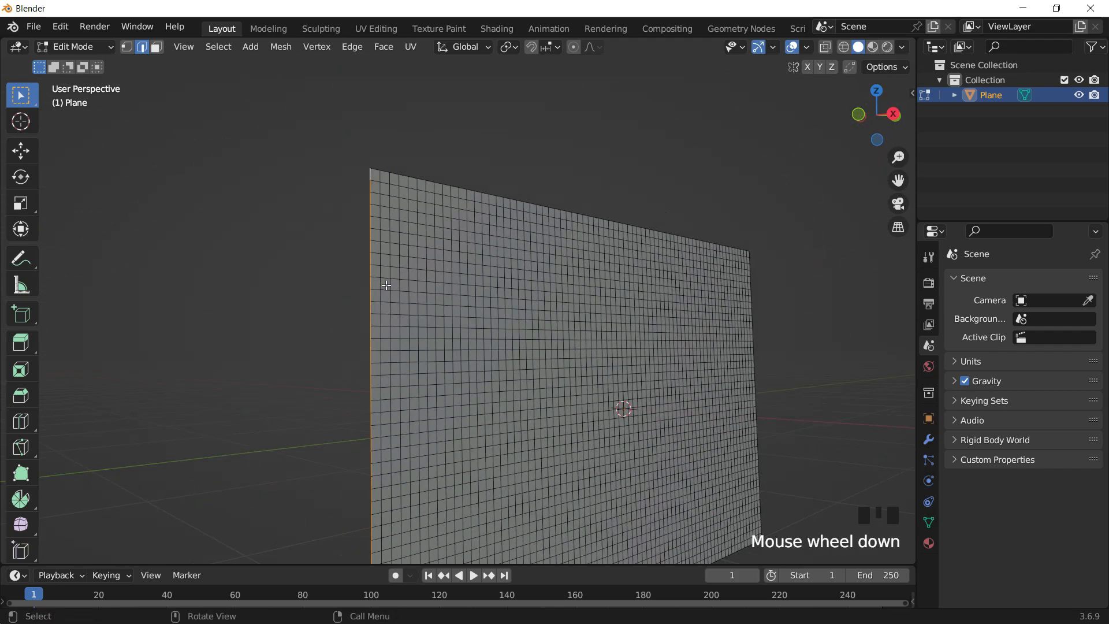
pyautogui.moveTo(414, 292)
pyautogui.keyDown('shift'); pyautogui.mouseDown(button='middle')
pyautogui.moveTo(436, 321)
pyautogui.moveTo(402, 273)
pyautogui.moveTo(370, 278)
pyautogui.moveTo(413, 277)
pyautogui.mouseUp(button='middle'); pyautogui.keyUp('shift')
pyautogui.keyDown('shift'); pyautogui.moveTo(461, 288); pyautogui.dragTo(389, 257, button='middle'); pyautogui.keyUp('shift')
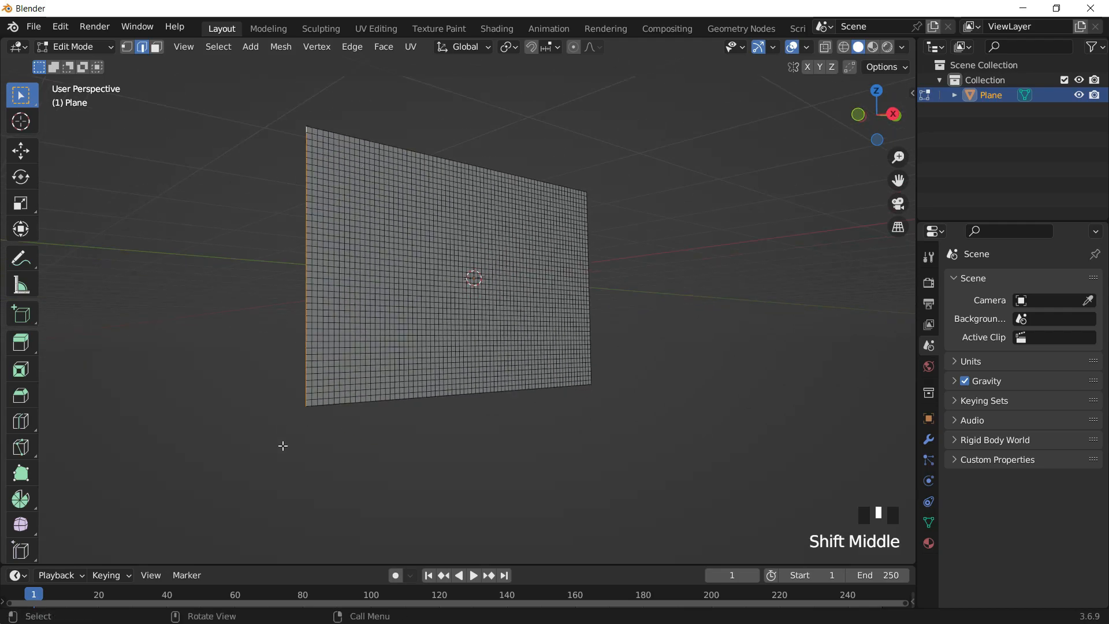
# - Create a vertex group named BORDE, assign the selected left edge to it, and return to Object Mode
pyautogui.click(930, 523)
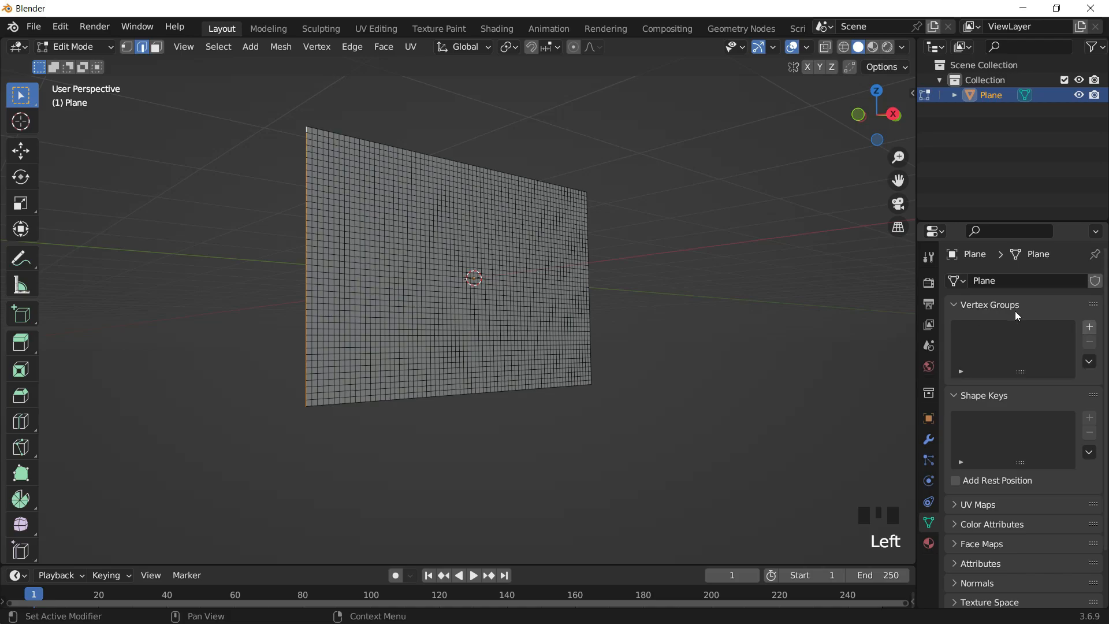
pyautogui.click(1088, 328)
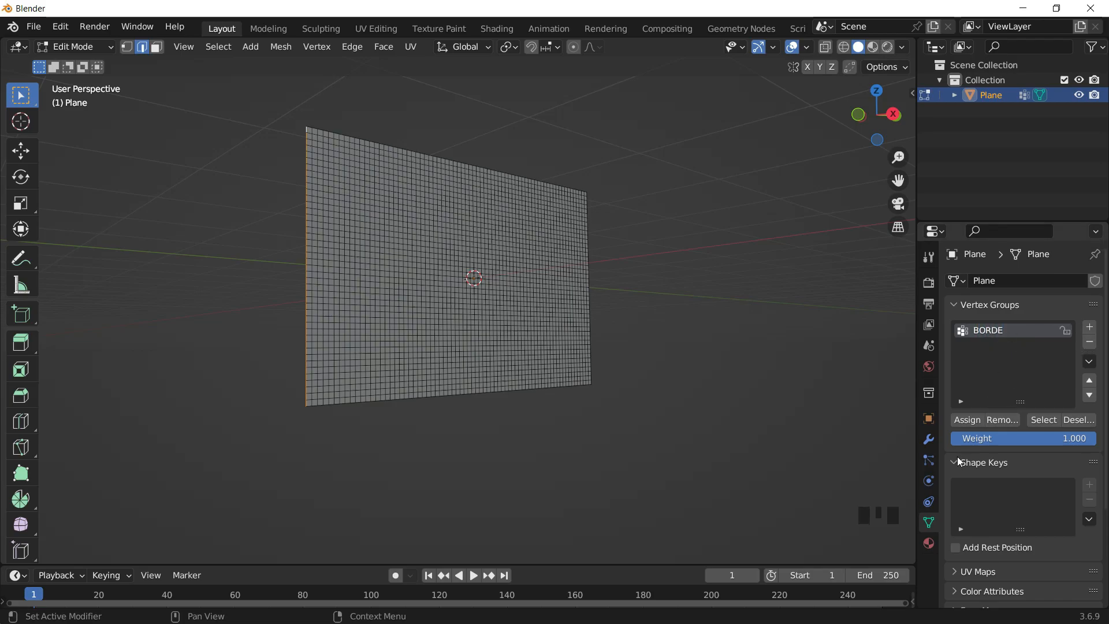
pyautogui.click(966, 420)
pyautogui.press('Tab')
# - Add Cloth physics to the plane
pyautogui.moveTo(606, 279)
pyautogui.mouseDown(button='middle')
pyautogui.moveTo(611, 293)
pyautogui.moveTo(698, 258)
pyautogui.moveTo(566, 335)
pyautogui.moveTo(597, 288)
pyautogui.mouseUp(button='middle')
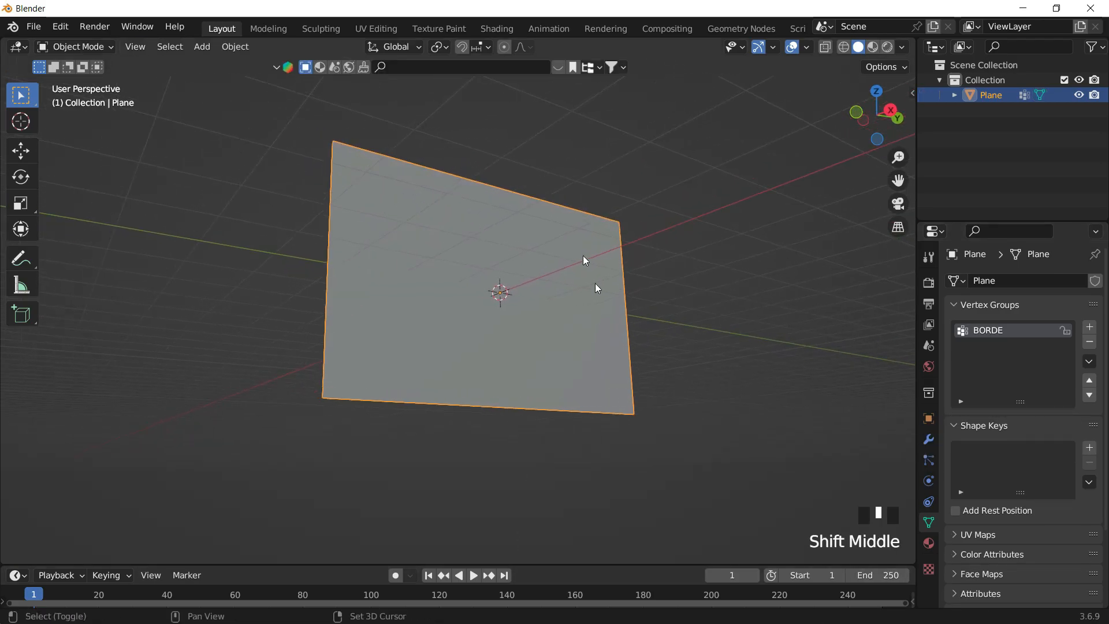
pyautogui.moveTo(542, 355); pyautogui.dragTo(398, 225, button='middle')
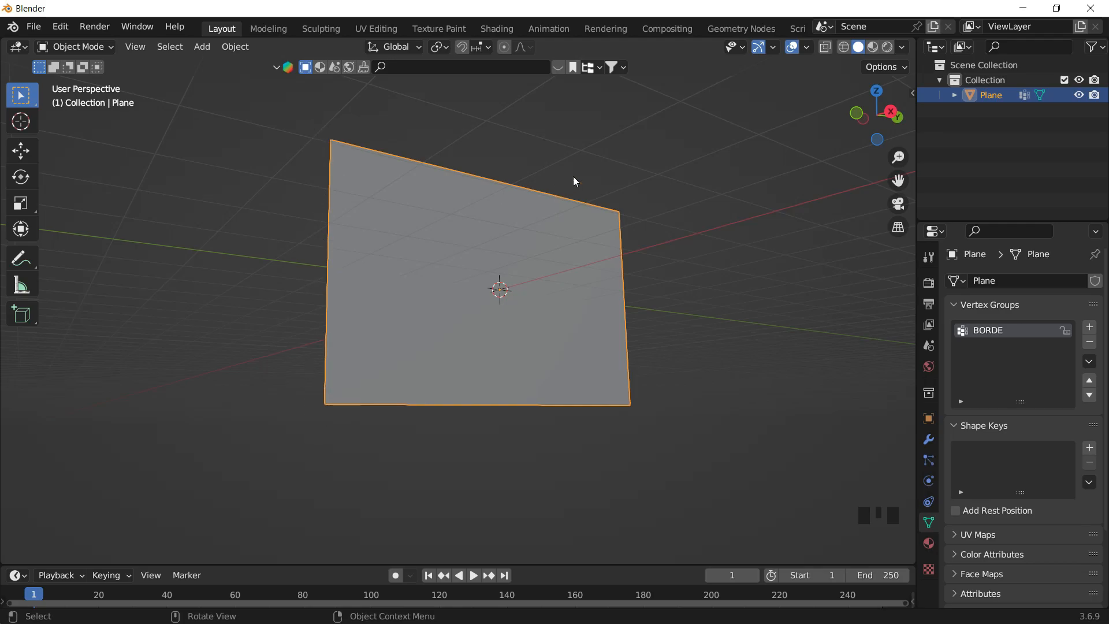
pyautogui.moveTo(526, 407); pyautogui.dragTo(916, 587, button='middle')
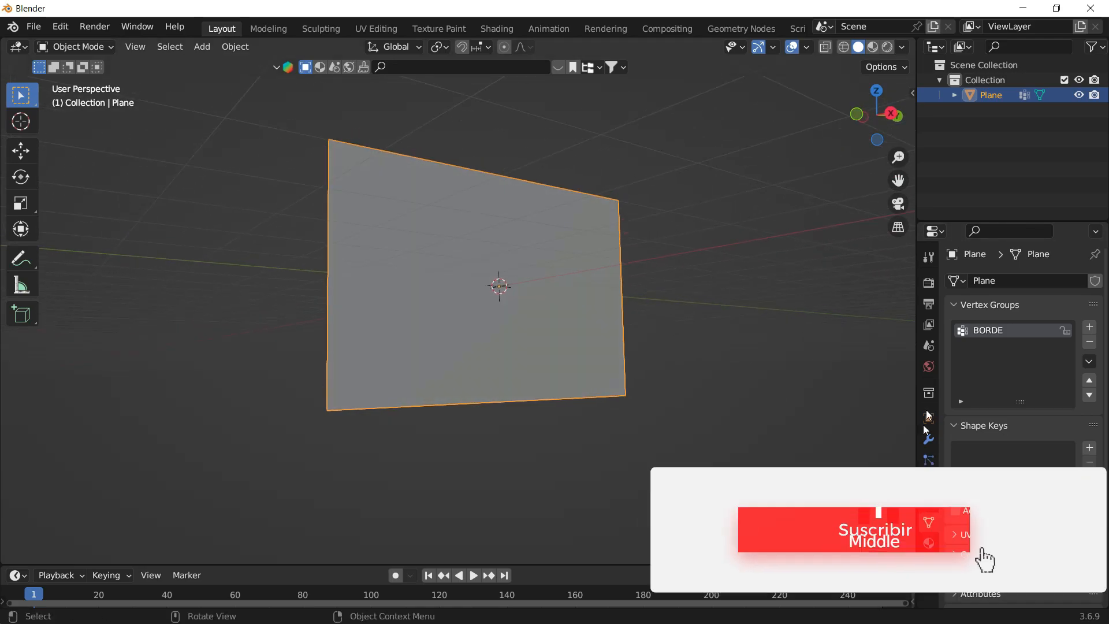
pyautogui.click(929, 481)
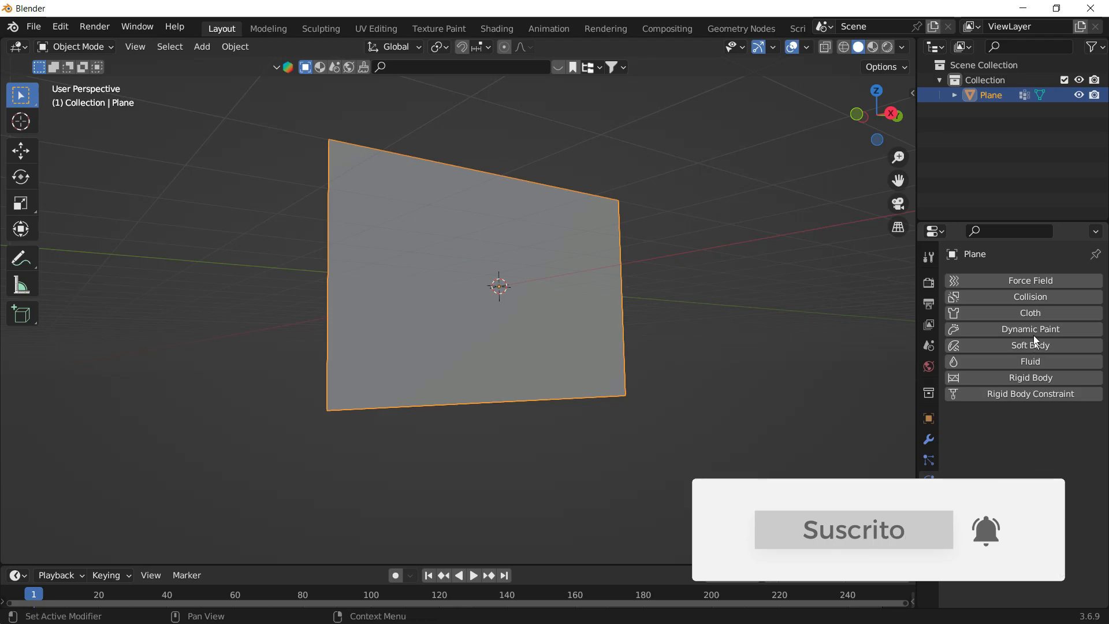
pyautogui.click(1031, 315)
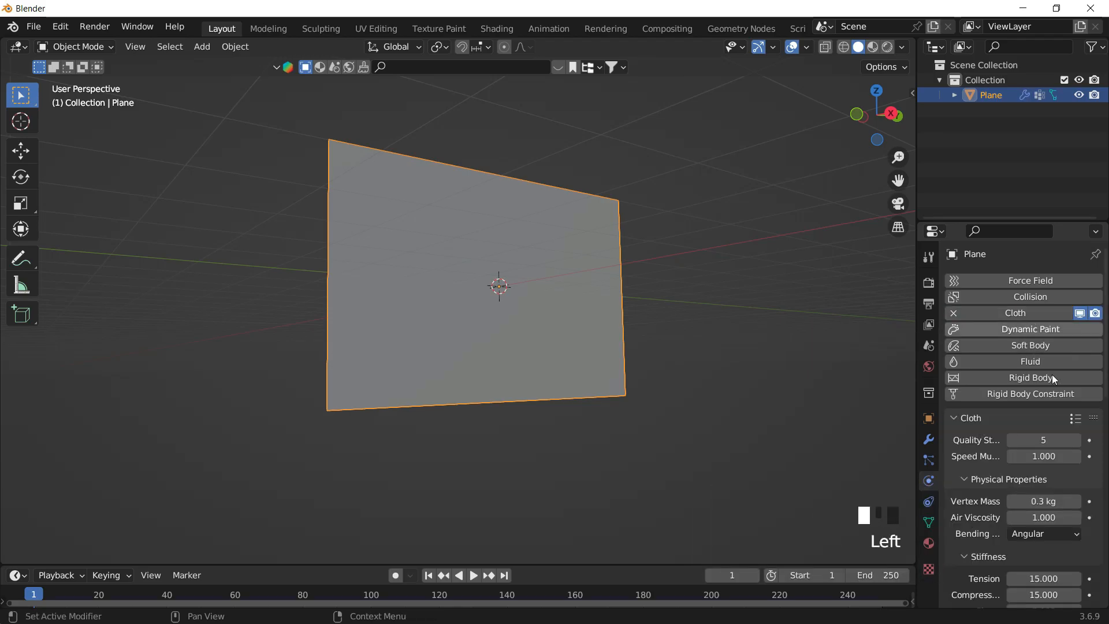
# - Set the cloth's Shape pin group to the BORDE vertex group
pyautogui.scroll(-14, 982, 431)
pyautogui.scroll(-17, 984, 410)
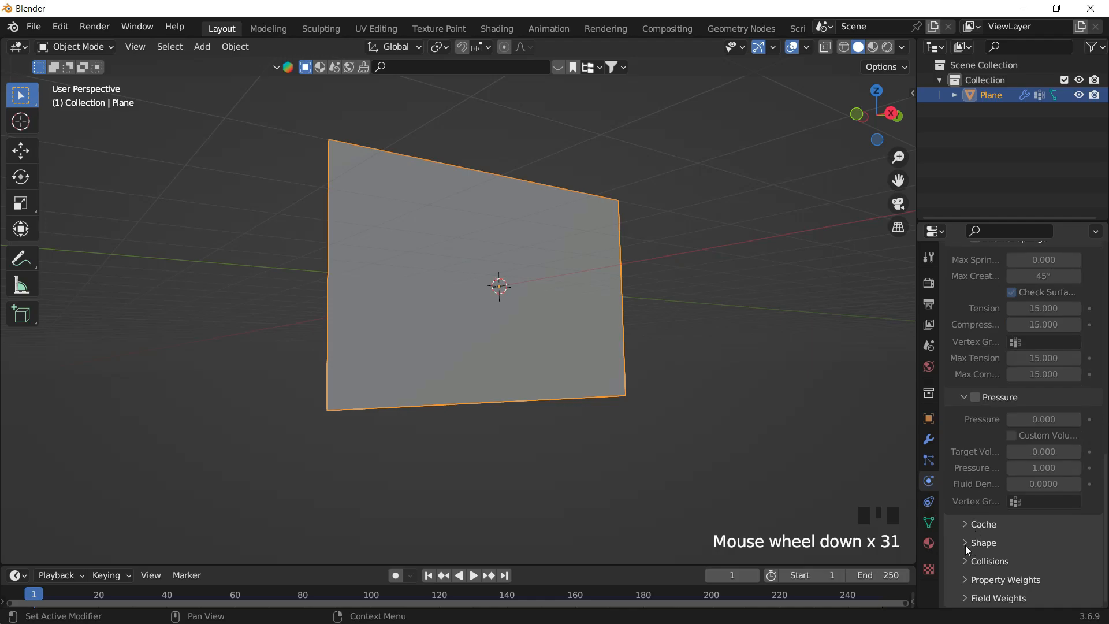
pyautogui.click(966, 546)
pyautogui.scroll(-3, 1001, 532)
pyautogui.click(1019, 498)
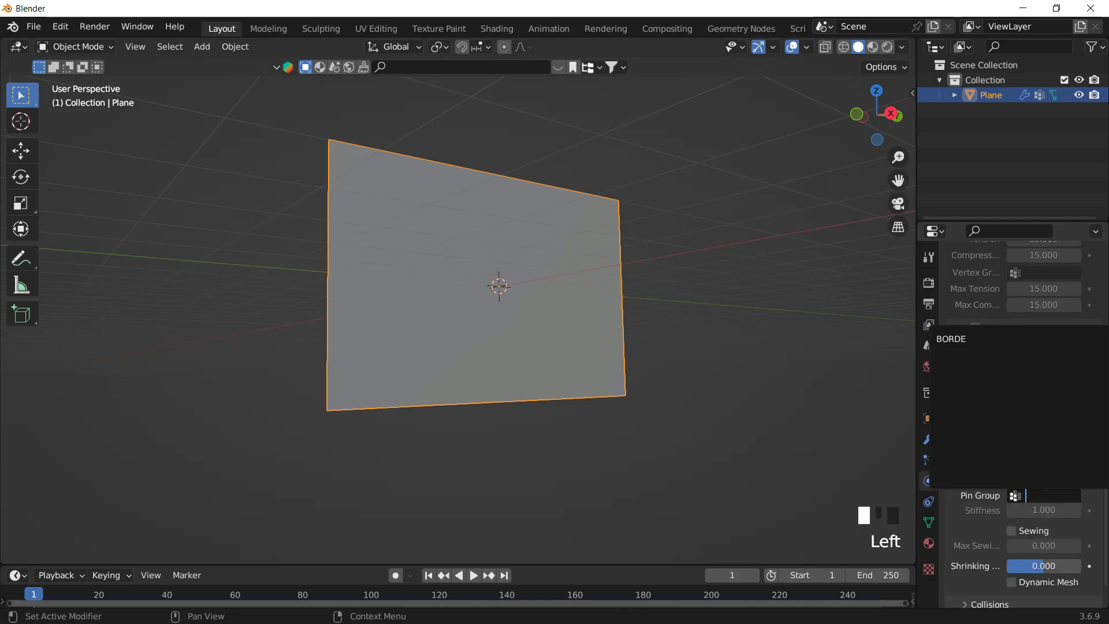
pyautogui.click(971, 340)
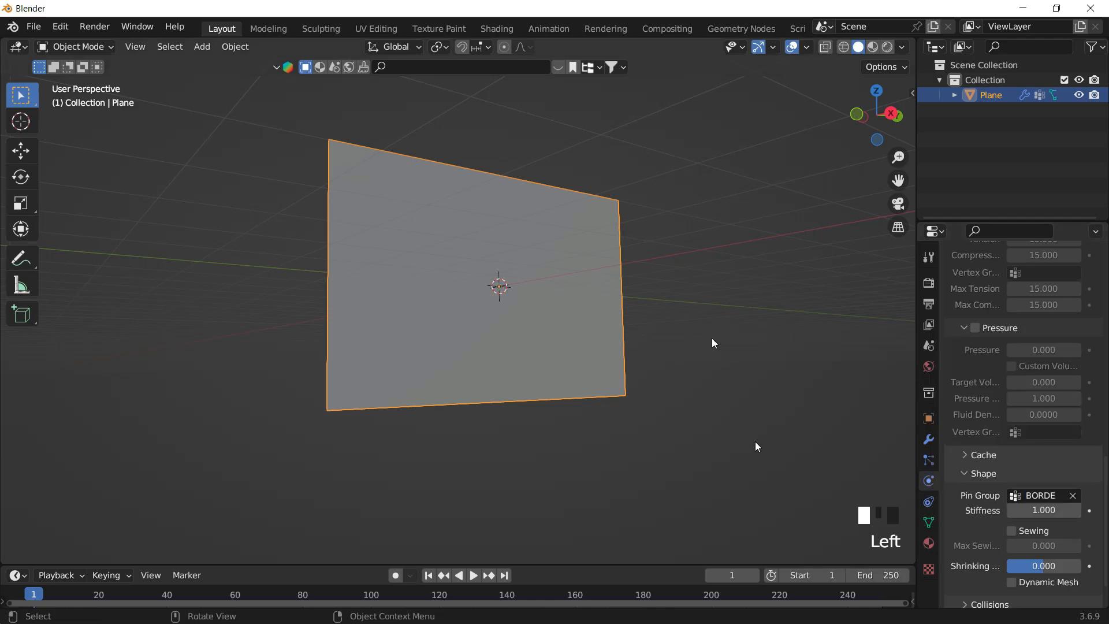
# - Play the animation to preview the cloth simulation
pyautogui.click(659, 320)
pyautogui.click(574, 246)
pyautogui.press('space')
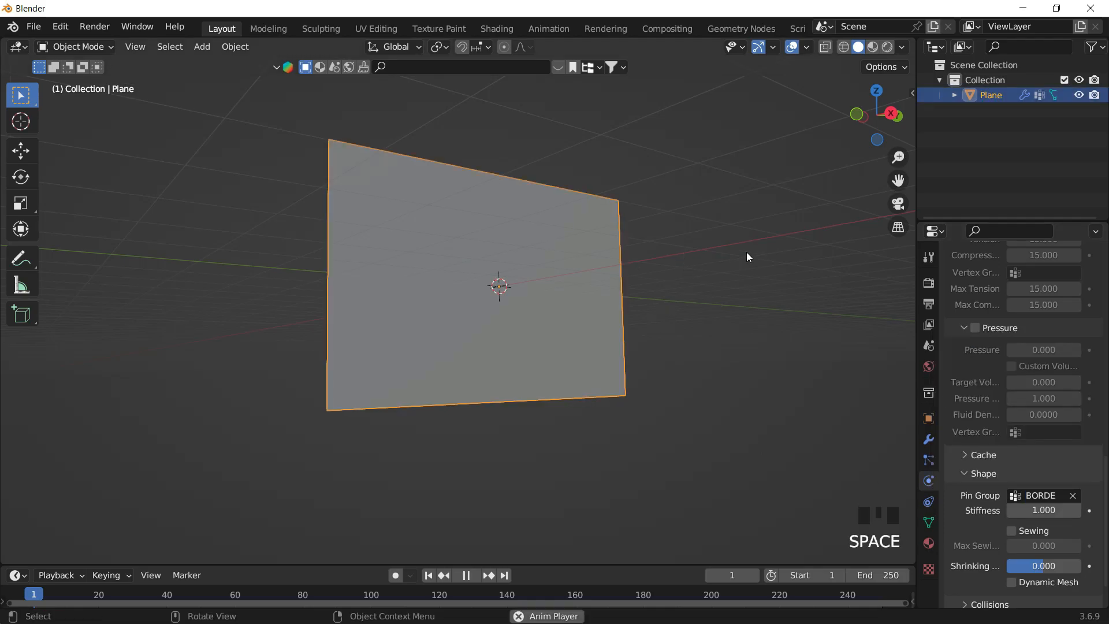
# - Stop the cloth simulation playback and rewind the animation to the first frame
pyautogui.moveTo(570, 375); pyautogui.dragTo(487, 341, button='middle')
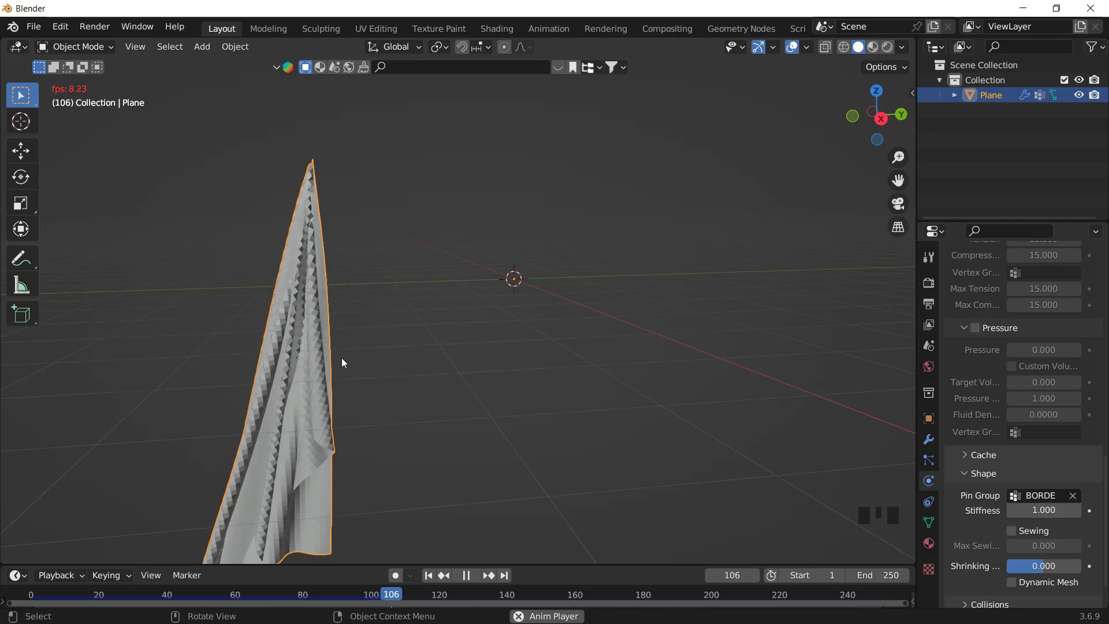
pyautogui.moveTo(348, 320); pyautogui.dragTo(410, 328, button='middle')
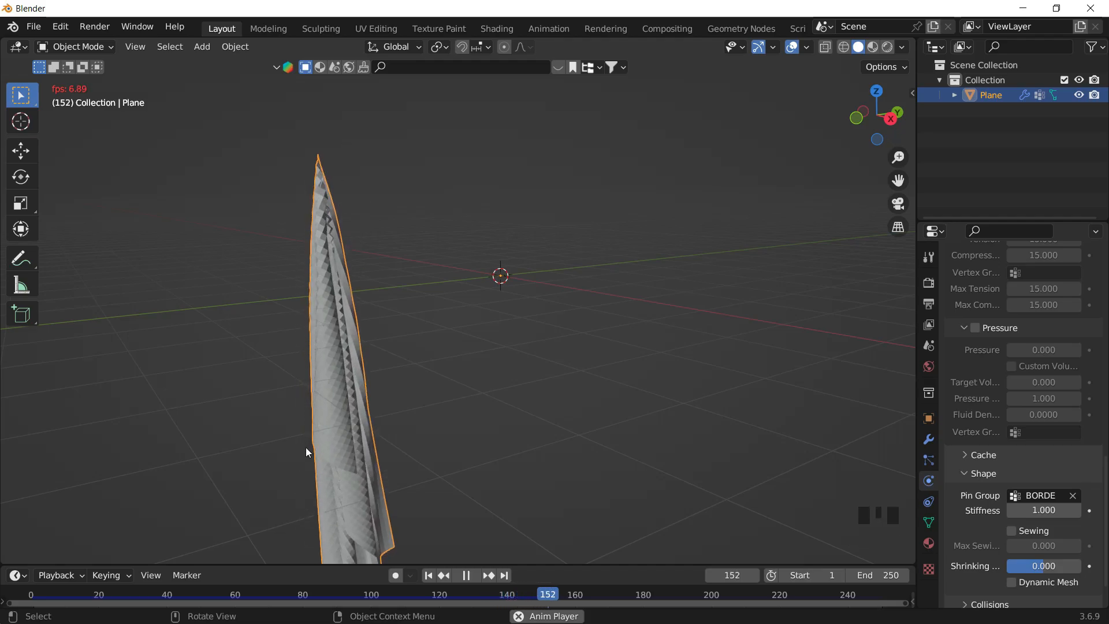
pyautogui.press('space')
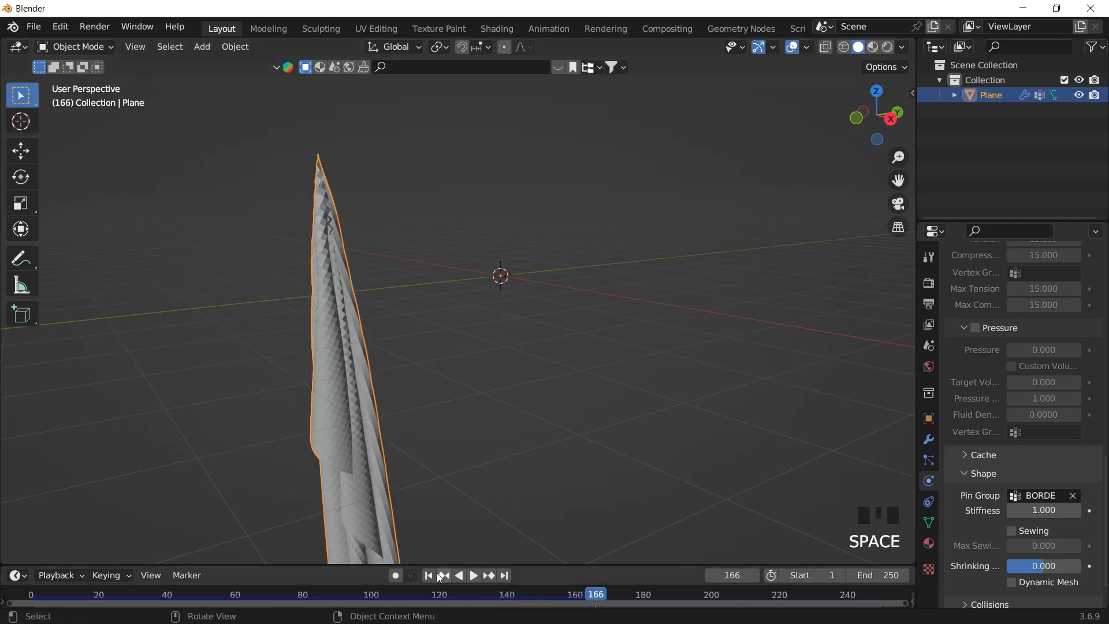
pyautogui.hotkey('shift', 'Left')
pyautogui.keyDown('shift'); pyautogui.moveTo(516, 349); pyautogui.dragTo(525, 362, button='middle'); pyautogui.keyUp('shift')
pyautogui.click(732, 203)
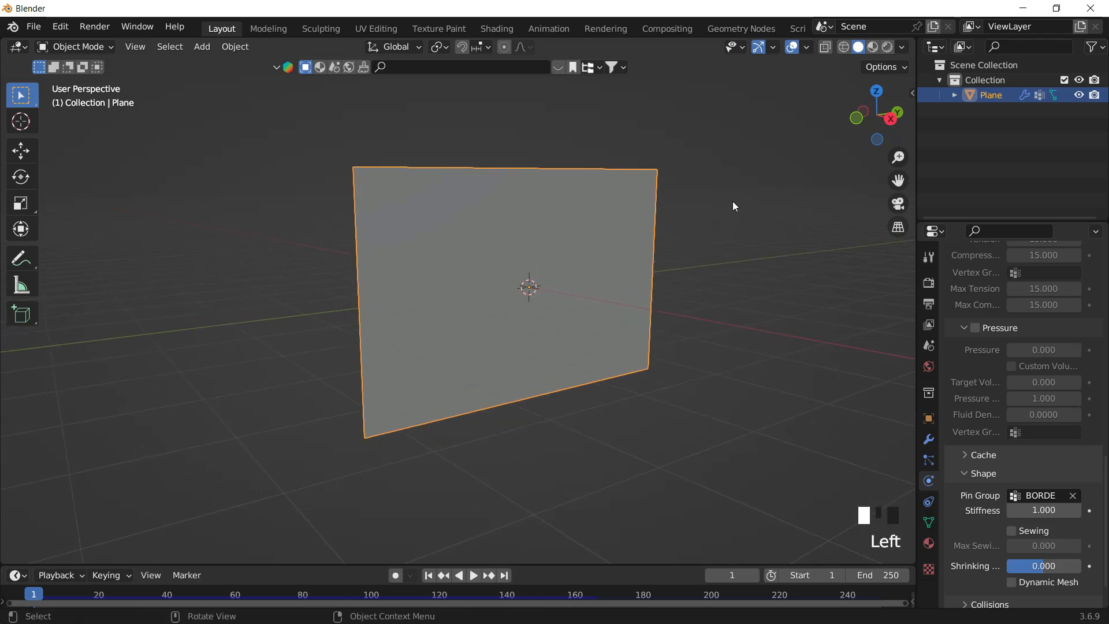
# - Save the file as untitled.blend on the Desktop
pyautogui.hotkey('ctrl', 's')
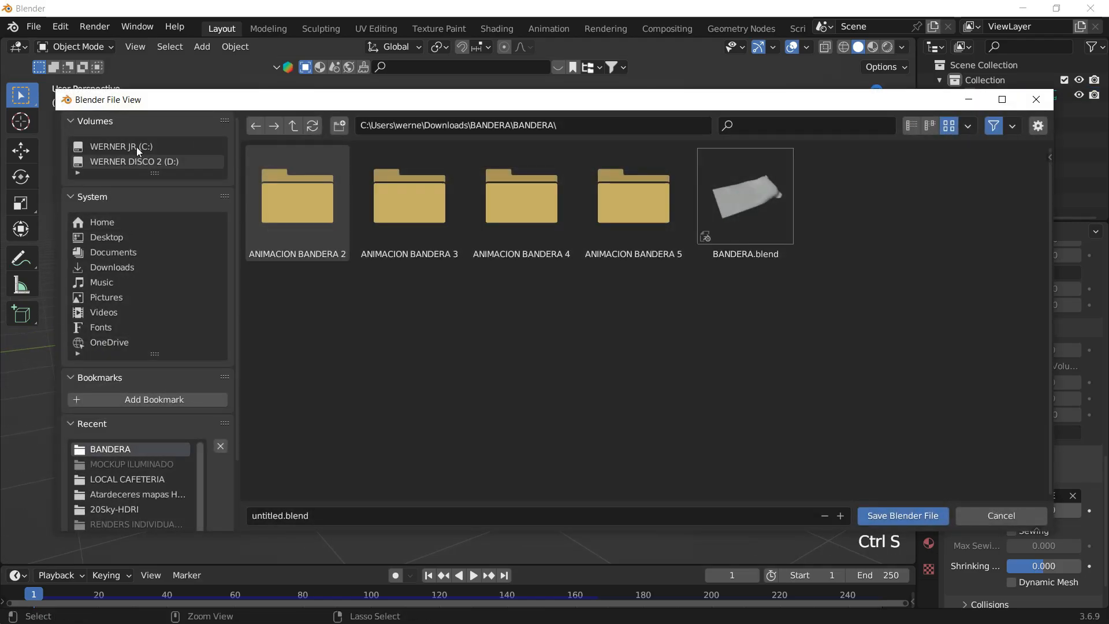
pyautogui.click(113, 239)
pyautogui.click(902, 515)
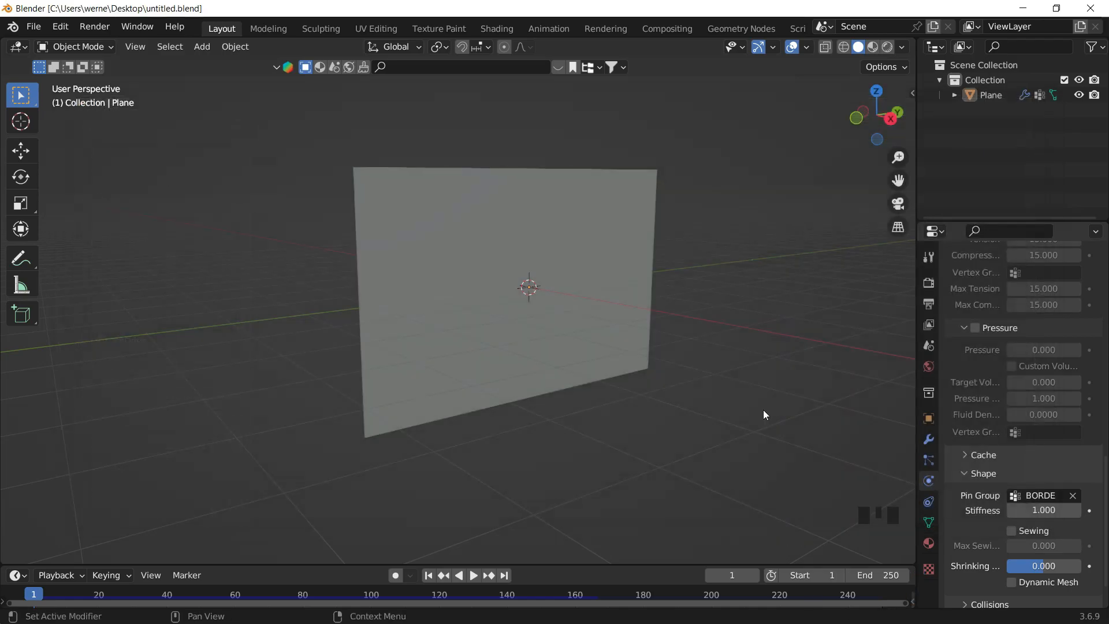
# - Select the plane and enable Self Collisions in its cloth settings
pyautogui.keyDown('shift'); pyautogui.moveTo(656, 303); pyautogui.dragTo(643, 322, button='middle'); pyautogui.keyUp('shift')
pyautogui.click(512, 346)
pyautogui.moveTo(512, 346); pyautogui.dragTo(573, 334, button='middle')
pyautogui.scroll(2, 1016, 376)
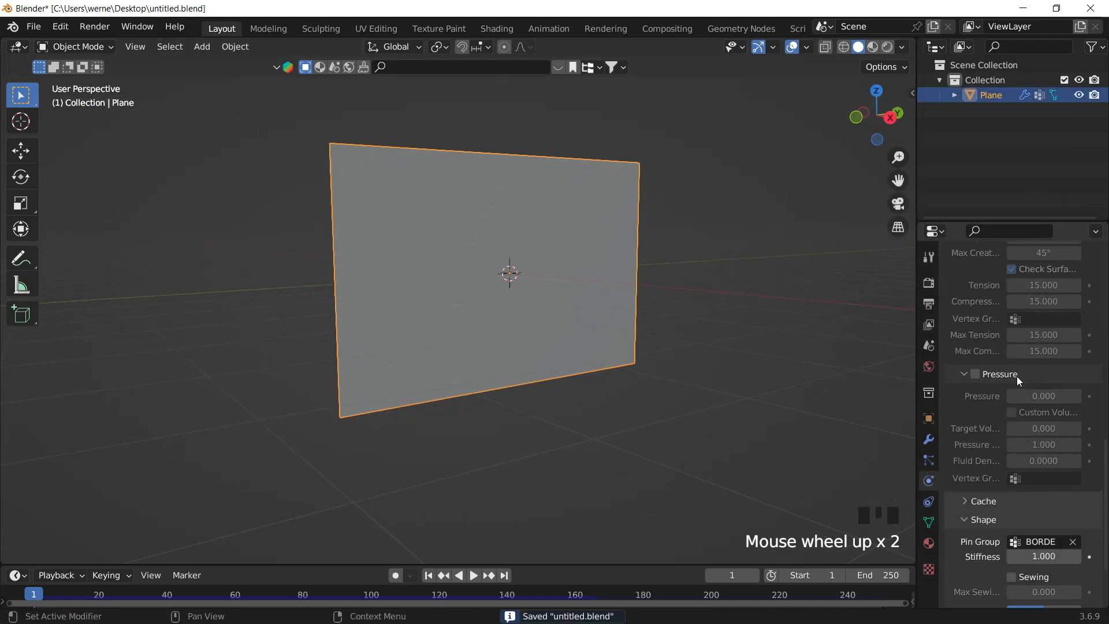
pyautogui.scroll(-3, 984, 458)
pyautogui.scroll(-5, 983, 460)
pyautogui.click(989, 561)
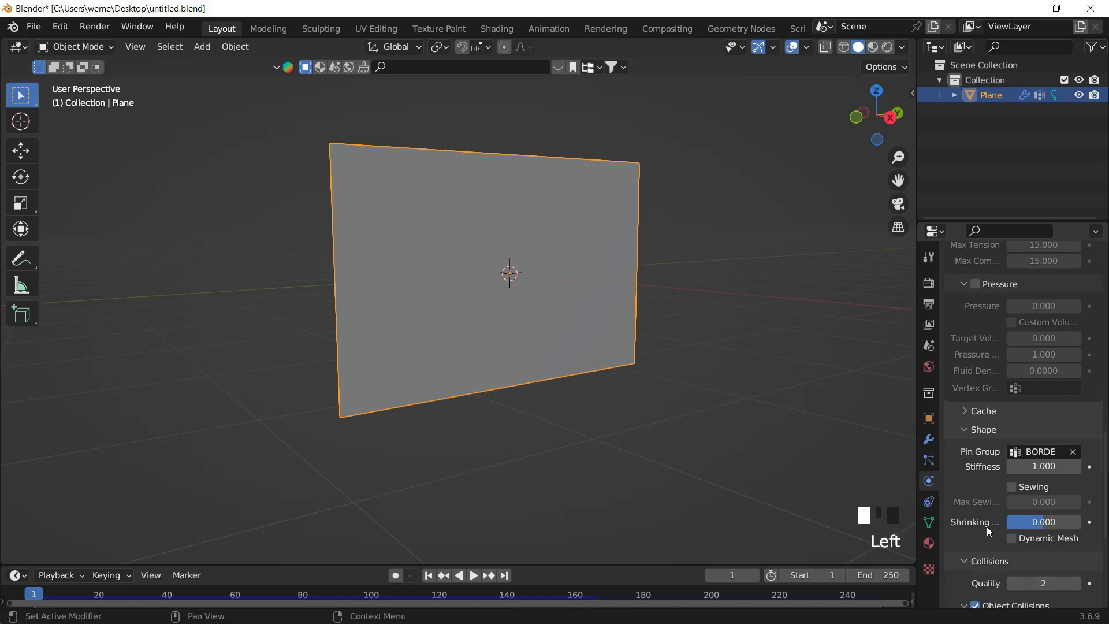
pyautogui.scroll(-5, 991, 524)
pyautogui.scroll(-9, 996, 523)
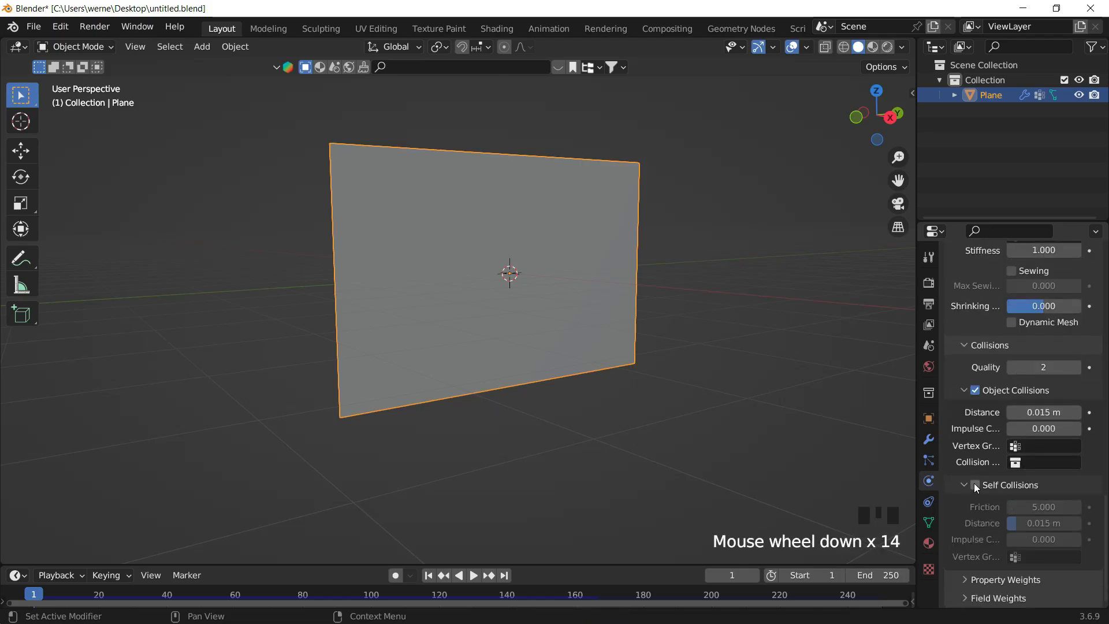
pyautogui.click(975, 485)
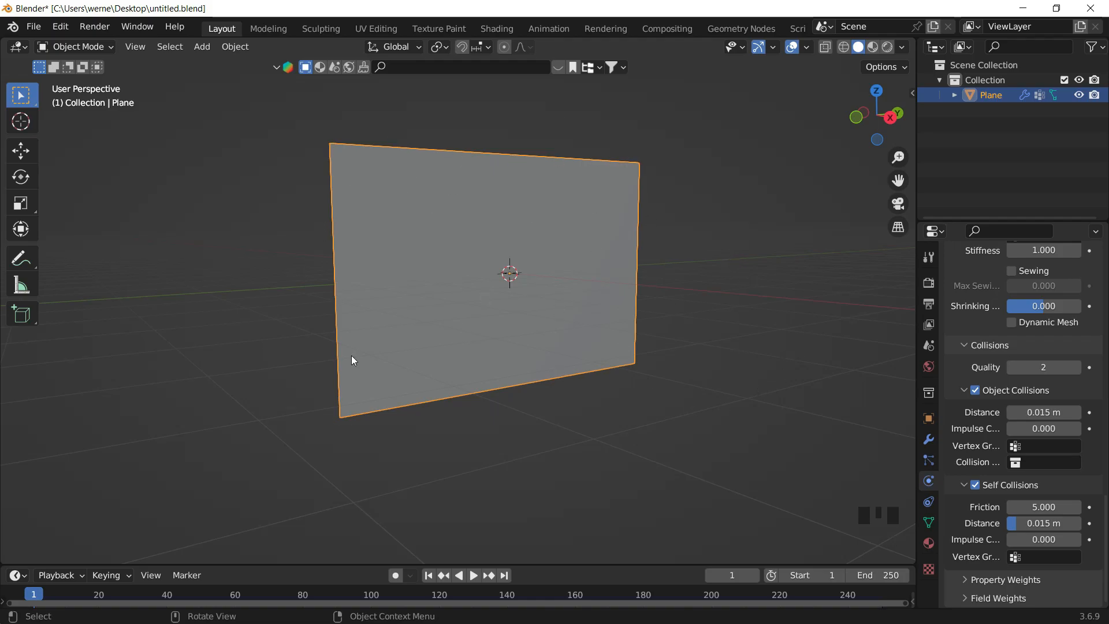
# - Play the simulation to preview the cloth with self collisions, then rewind to the first frame
pyautogui.scroll(7, 1034, 422)
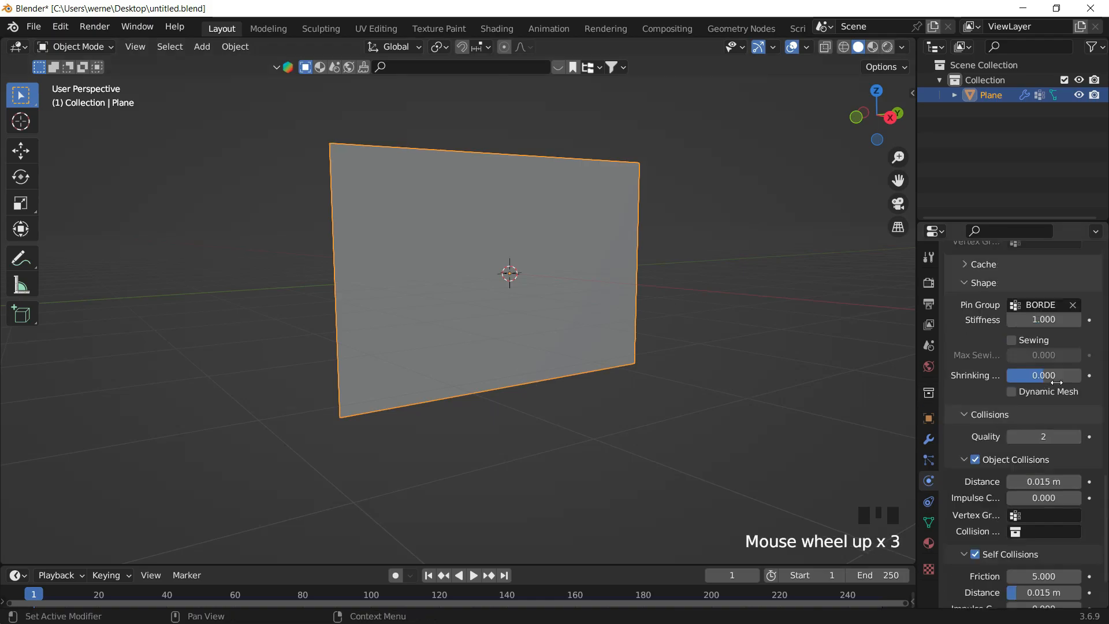
pyautogui.scroll(20, 1040, 415)
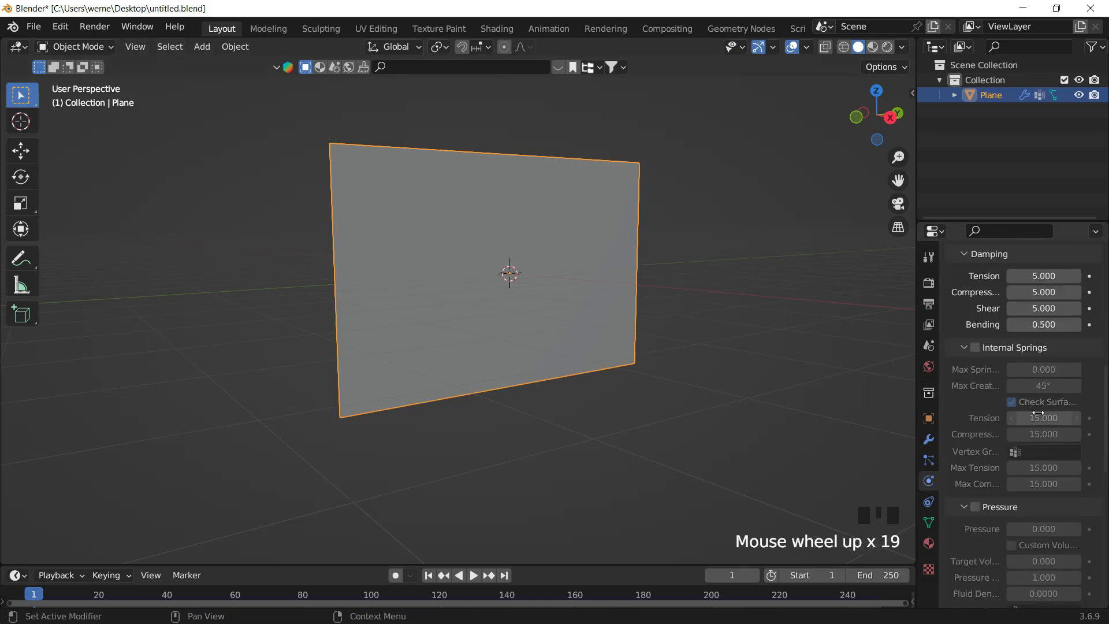
pyautogui.scroll(4, 1038, 413)
pyautogui.moveTo(421, 242)
pyautogui.mouseDown(button='middle')
pyautogui.moveTo(401, 243)
pyautogui.moveTo(445, 270)
pyautogui.moveTo(427, 243)
pyautogui.mouseUp(button='middle')
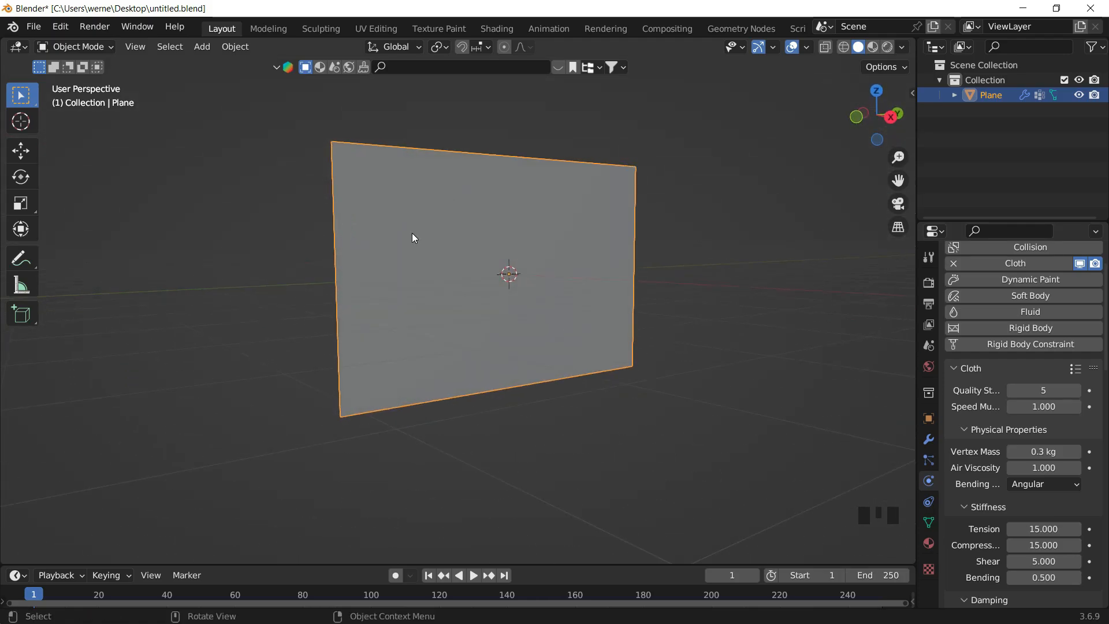
pyautogui.press('space')
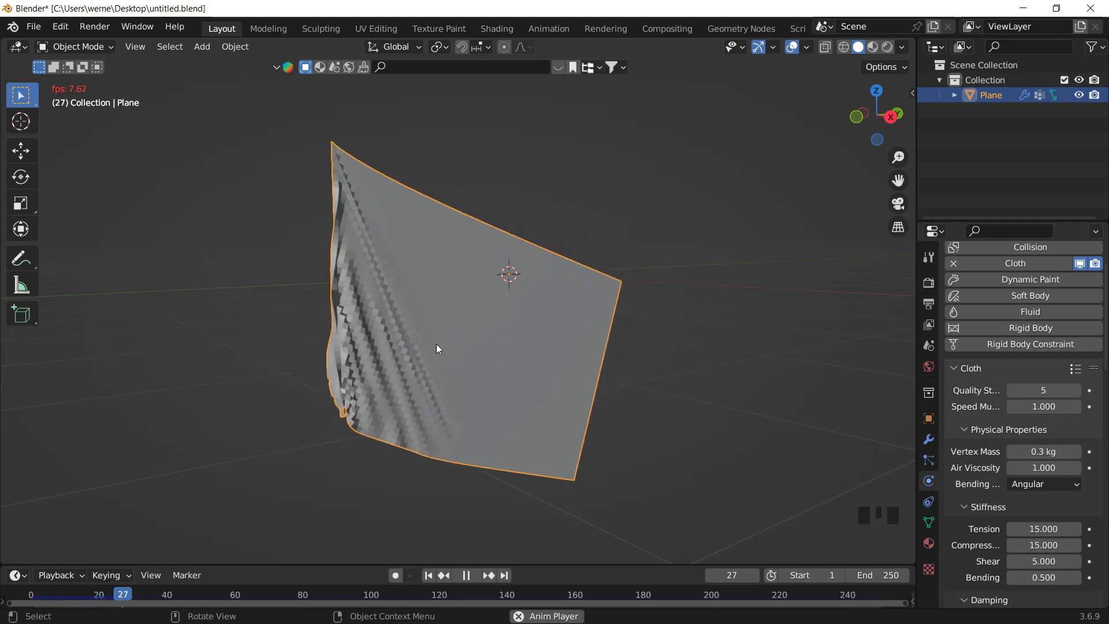
pyautogui.moveTo(423, 342); pyautogui.dragTo(355, 181, button='middle')
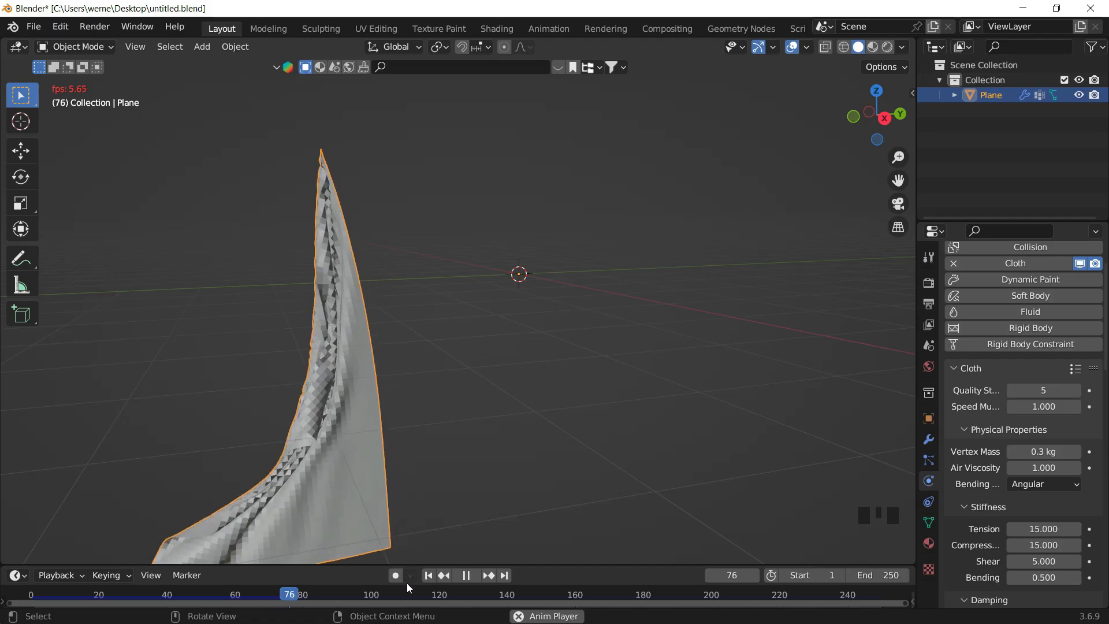
pyautogui.click(428, 575)
pyautogui.moveTo(498, 388); pyautogui.dragTo(514, 404, button='middle')
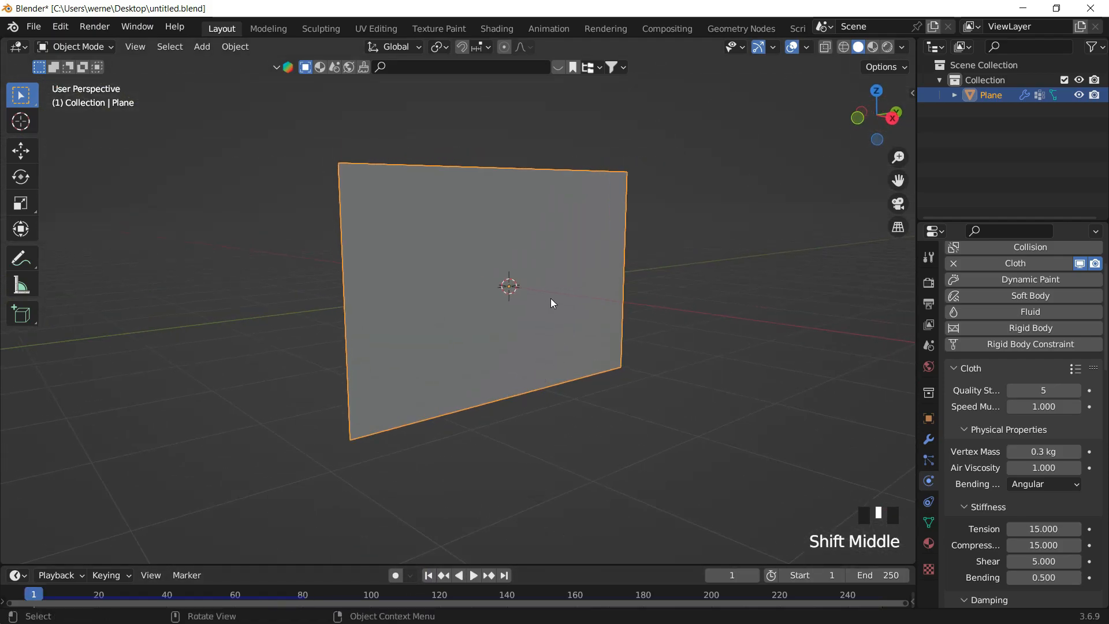
# - Deselect the plane and add a Wind force field to the scene
pyautogui.moveTo(549, 302); pyautogui.dragTo(505, 314, button='middle')
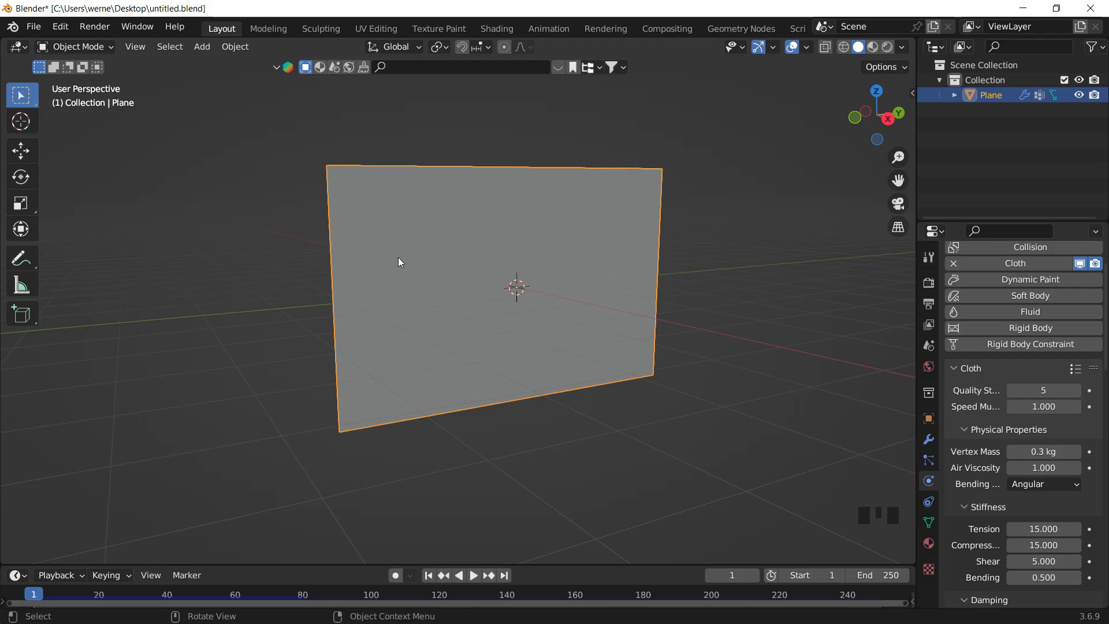
pyautogui.moveTo(580, 372)
pyautogui.mouseDown(button='middle')
pyautogui.moveTo(589, 428)
pyautogui.moveTo(575, 354)
pyautogui.moveTo(581, 377)
pyautogui.mouseUp(button='middle')
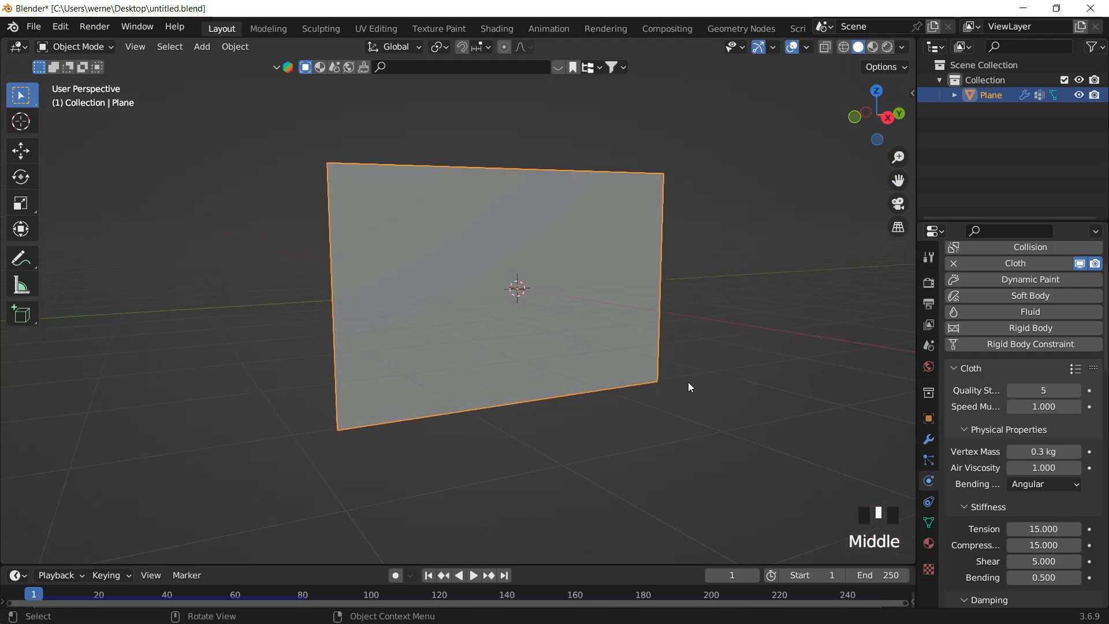
pyautogui.keyDown('shift'); pyautogui.moveTo(747, 384); pyautogui.dragTo(781, 378, button='middle'); pyautogui.keyUp('shift')
pyautogui.keyDown('shift'); pyautogui.click(679, 276); pyautogui.keyUp('shift')
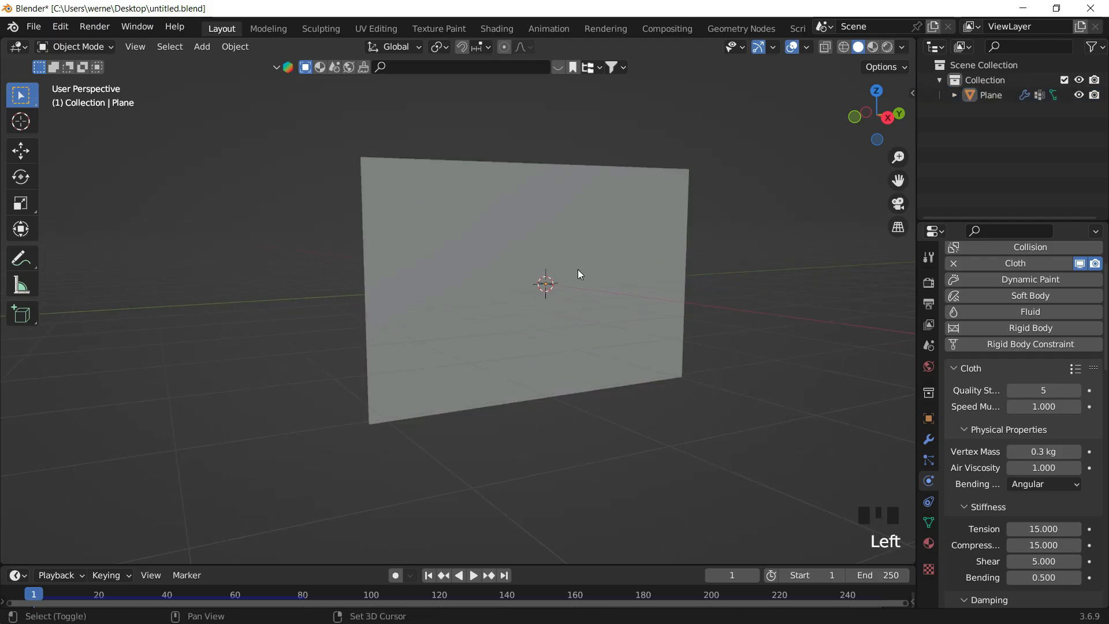
pyautogui.hotkey('shift', 'a')
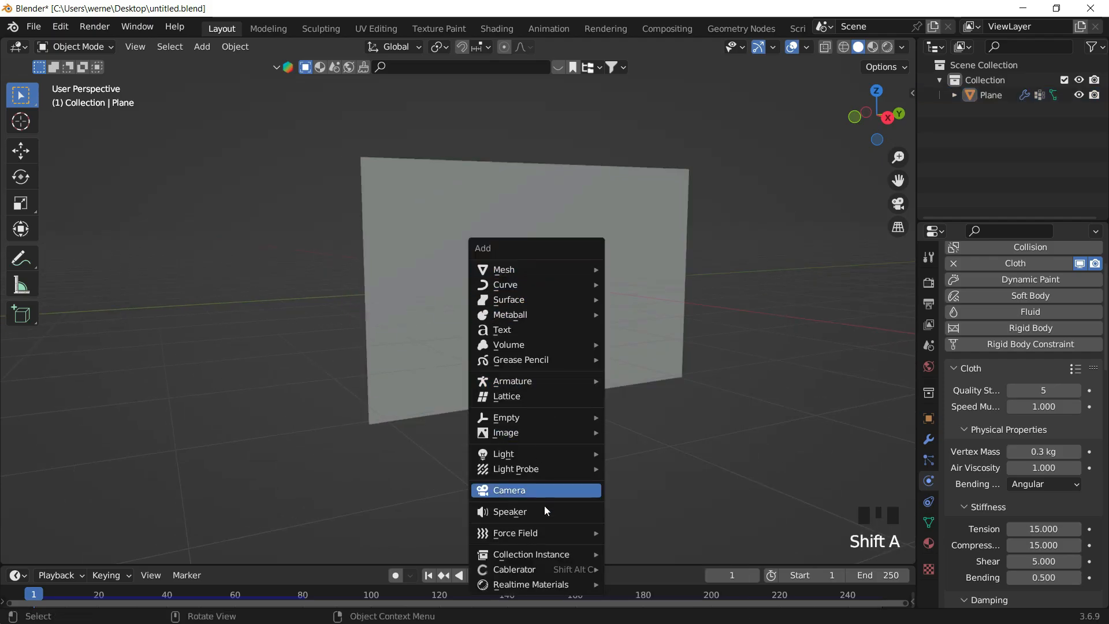
pyautogui.moveTo(538, 535)
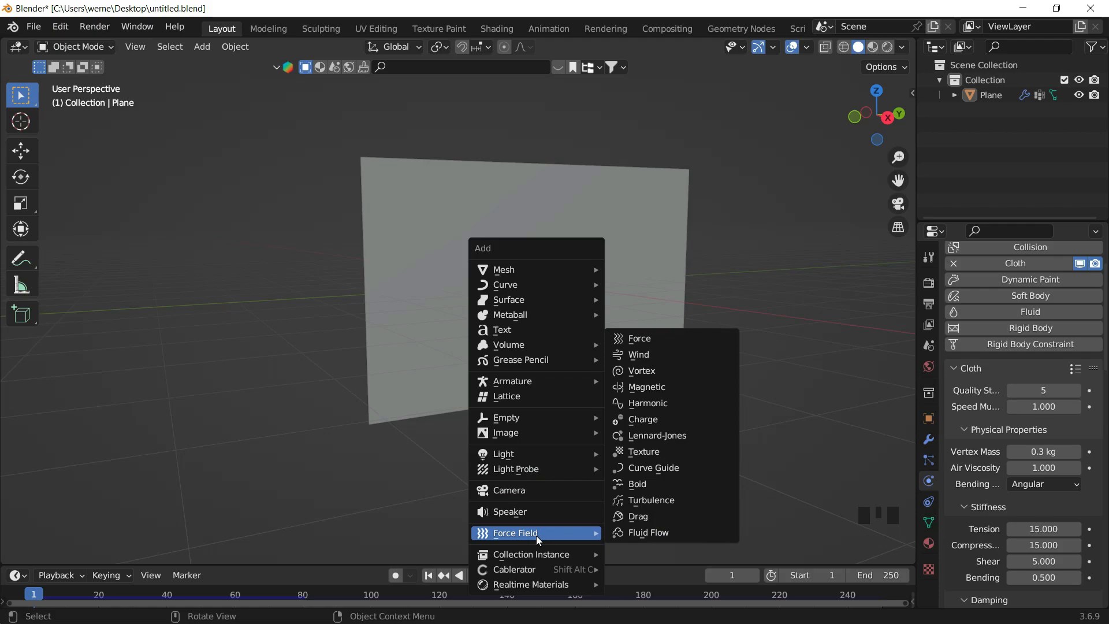
pyautogui.click(651, 357)
pyautogui.keyDown('shift'); pyautogui.moveTo(490, 314); pyautogui.dragTo(468, 222, button='middle'); pyautogui.keyUp('shift')
pyautogui.moveTo(418, 201); pyautogui.dragTo(442, 161)
pyautogui.hotkey('ctrl', 'z')
pyautogui.keyDown('shift'); pyautogui.moveTo(485, 242); pyautogui.dragTo(515, 224, button='middle'); pyautogui.keyUp('shift')
pyautogui.hotkey('ctrl', 'shift', 'z')
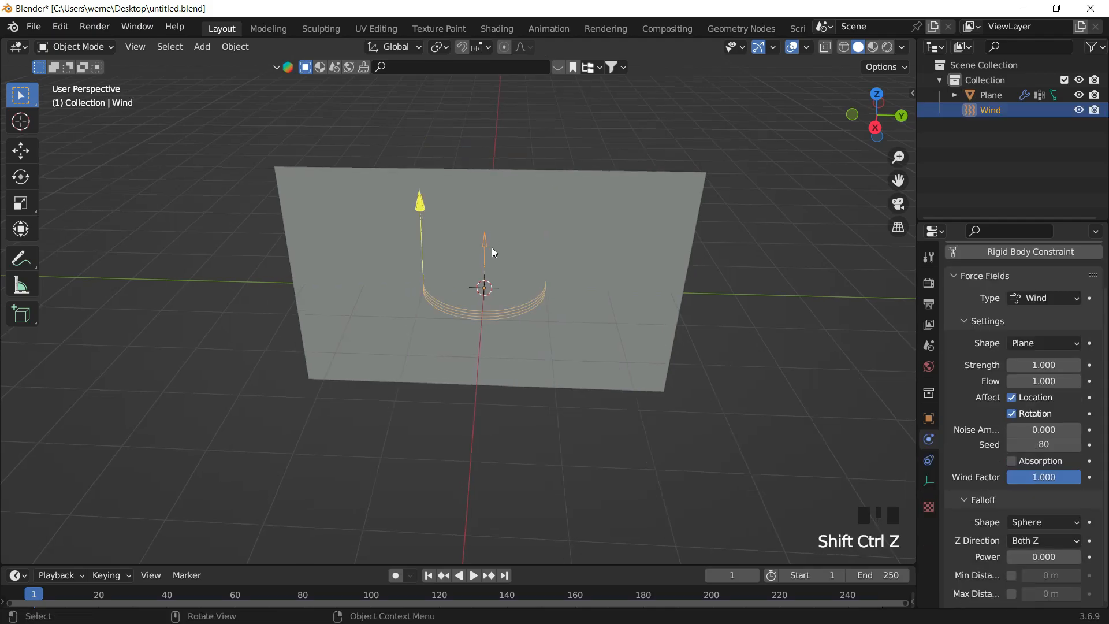
pyautogui.press('g')
pyautogui.click(550, 150)
pyautogui.hotkey('ctrl', 'z')
pyautogui.press('r')
pyautogui.click(626, 293)
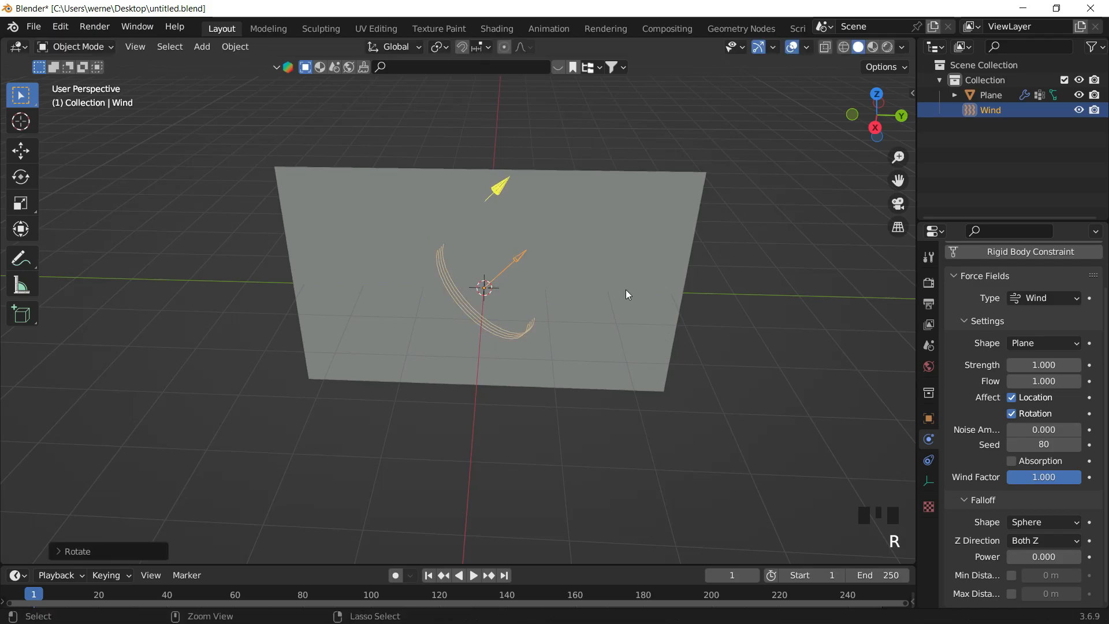
pyautogui.hotkey('ctrl', 'z')
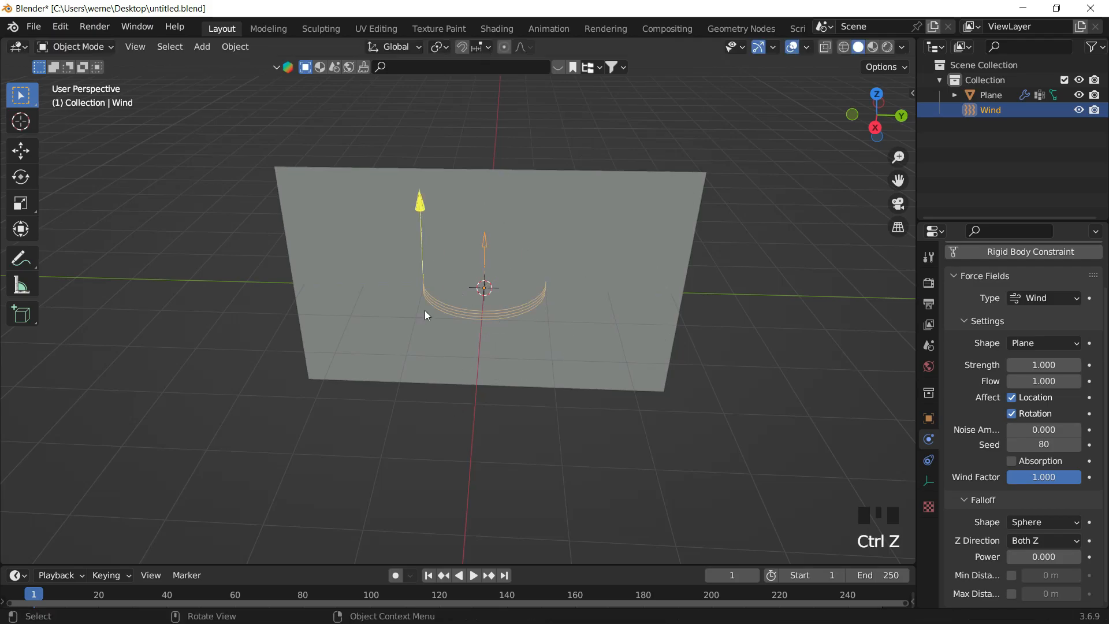
# - Select the Wind field and rotate it about the X axis so it points horizontally toward the flag
pyautogui.moveTo(517, 251); pyautogui.dragTo(527, 220, button='middle')
pyautogui.click(322, 181)
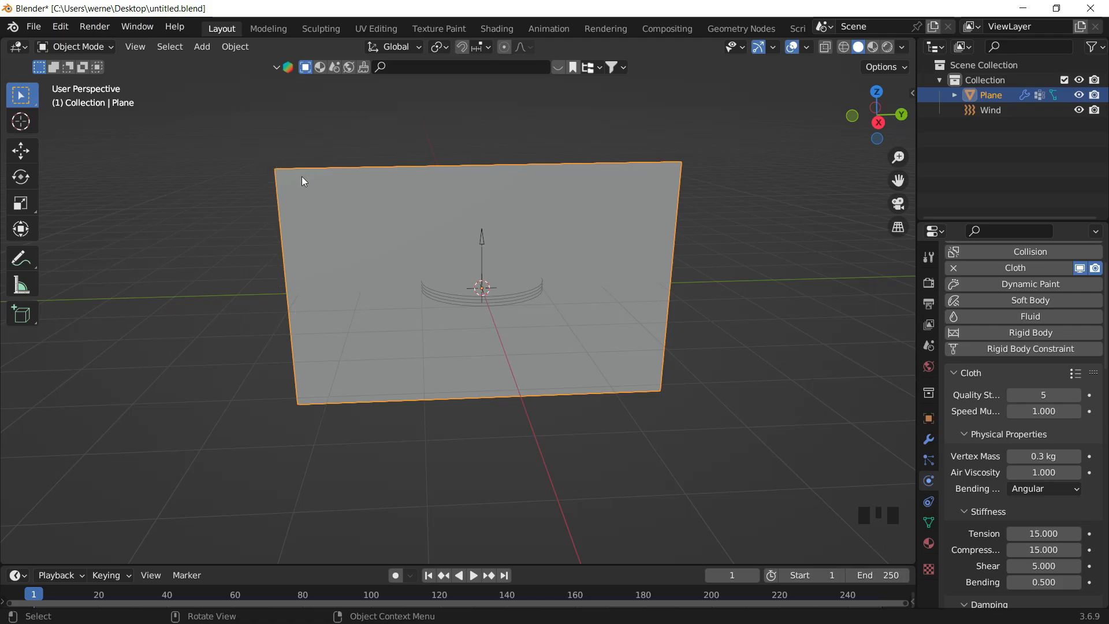
pyautogui.doubleClick(485, 237)
pyautogui.moveTo(485, 242); pyautogui.dragTo(529, 166, button='middle')
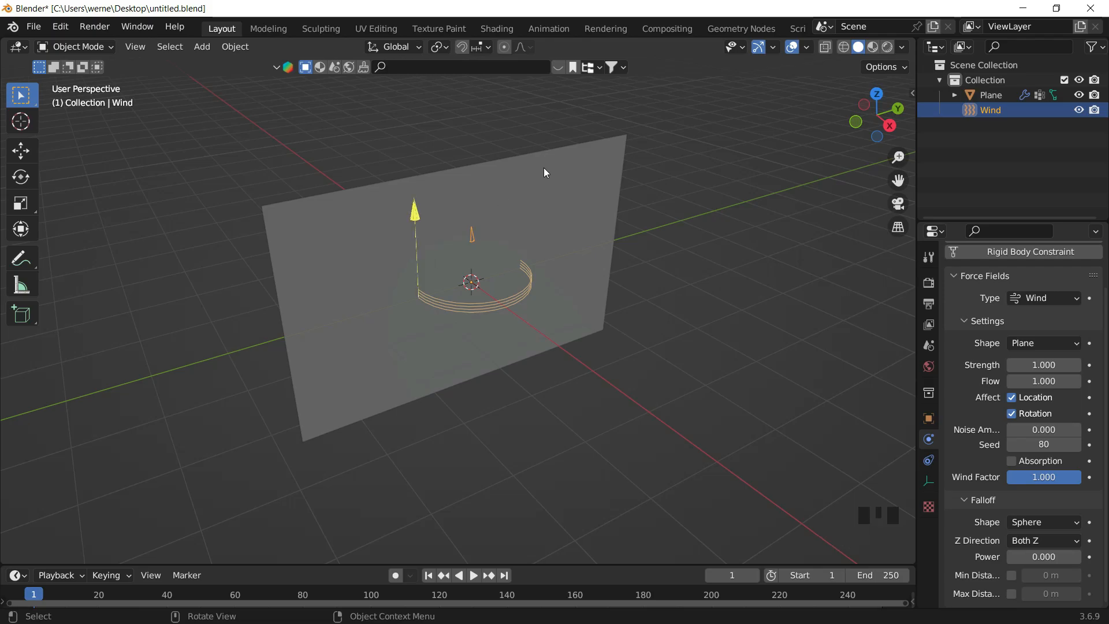
pyautogui.press('r')
pyautogui.press('x')
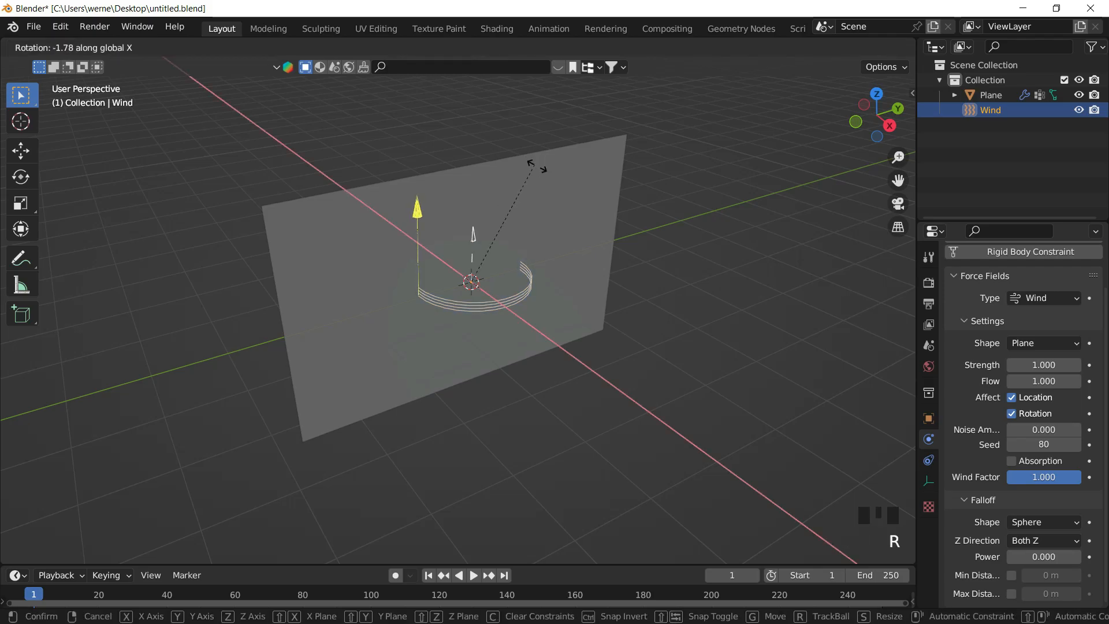
pyautogui.click(543, 288)
# - Set the wind field's Strength to 100
pyautogui.moveTo(737, 264); pyautogui.dragTo(533, 264, button='middle')
pyautogui.moveTo(536, 210); pyautogui.dragTo(1013, 369)
pyautogui.click(1013, 370)
pyautogui.write('100')
pyautogui.press('Return')
pyautogui.moveTo(636, 227); pyautogui.dragTo(631, 241)
pyautogui.doubleClick(1037, 362)
pyautogui.write('100')
pyautogui.press('Return')
# - Move the Wind field about 8 m along the Y axis, away from the flag
pyautogui.moveTo(664, 230); pyautogui.dragTo(780, 254, button='middle')
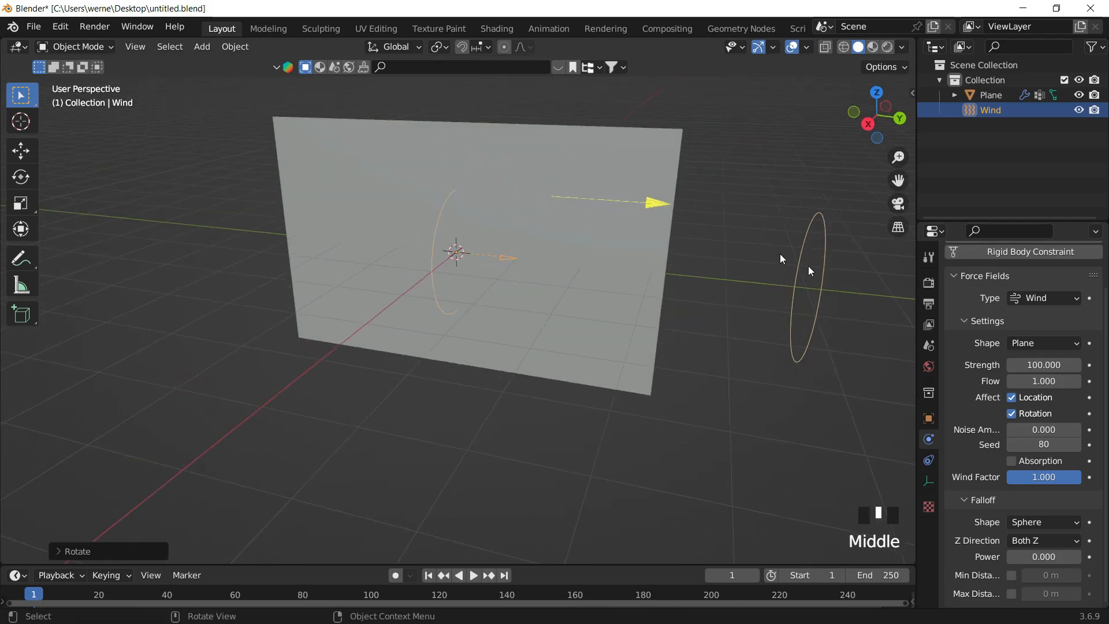
pyautogui.press('g')
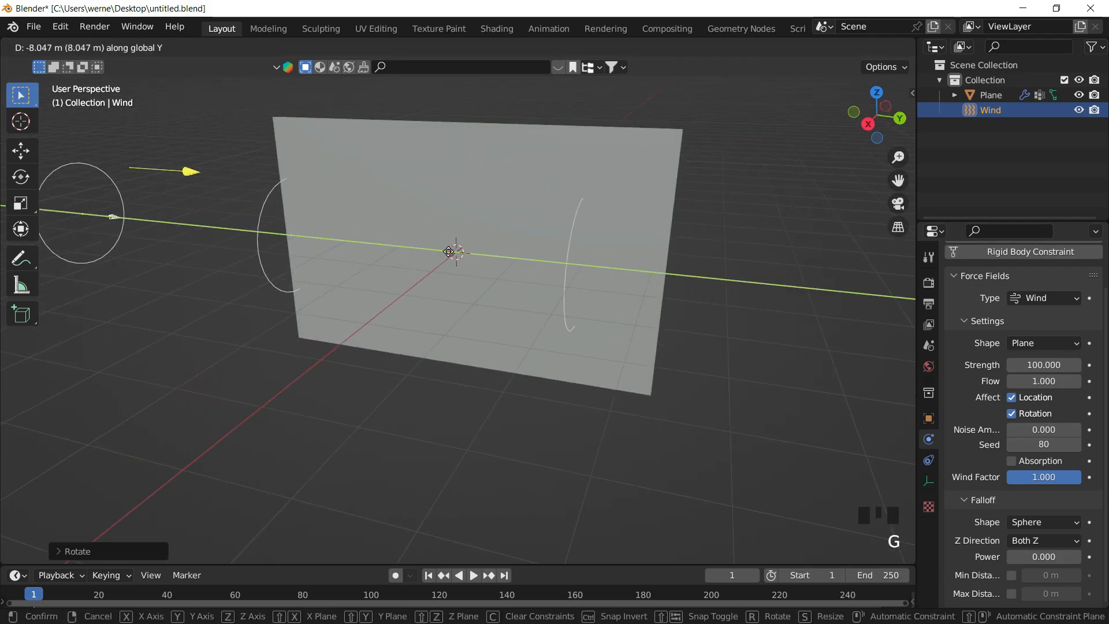
pyautogui.click(430, 281)
pyautogui.moveTo(432, 286); pyautogui.dragTo(394, 299, button='middle')
pyautogui.scroll(-3, 418, 244)
pyautogui.keyDown('shift'); pyautogui.moveTo(418, 245); pyautogui.dragTo(499, 231, button='middle'); pyautogui.keyUp('shift')
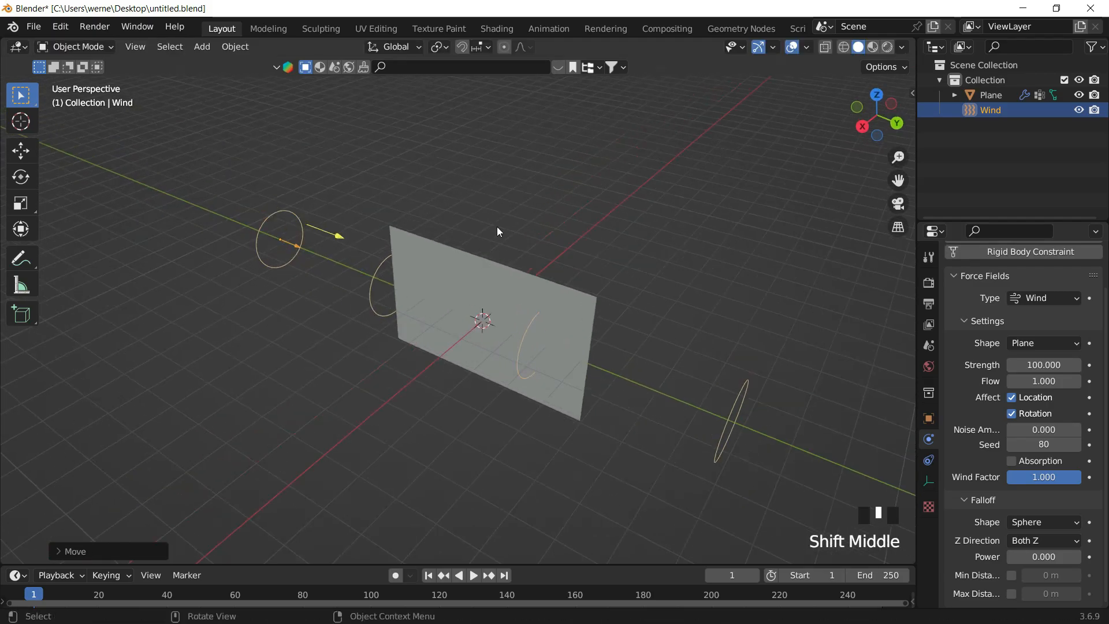
pyautogui.press('r')
pyautogui.press('z')
pyautogui.click(441, 152)
pyautogui.hotkey('ctrl', 'z')
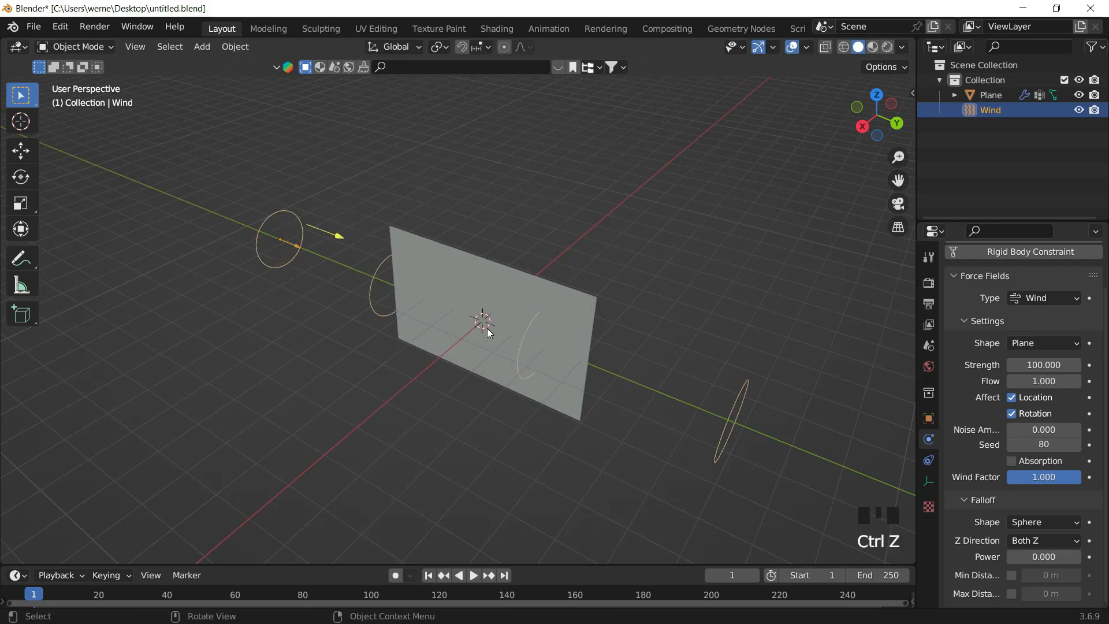
pyautogui.press('g')
pyautogui.click(414, 174)
pyautogui.hotkey('ctrl', 'z')
# - Play the animation to preview the flag blowing in the wind, then stop playback
pyautogui.moveTo(514, 366); pyautogui.dragTo(579, 255, button='middle')
pyautogui.press('space')
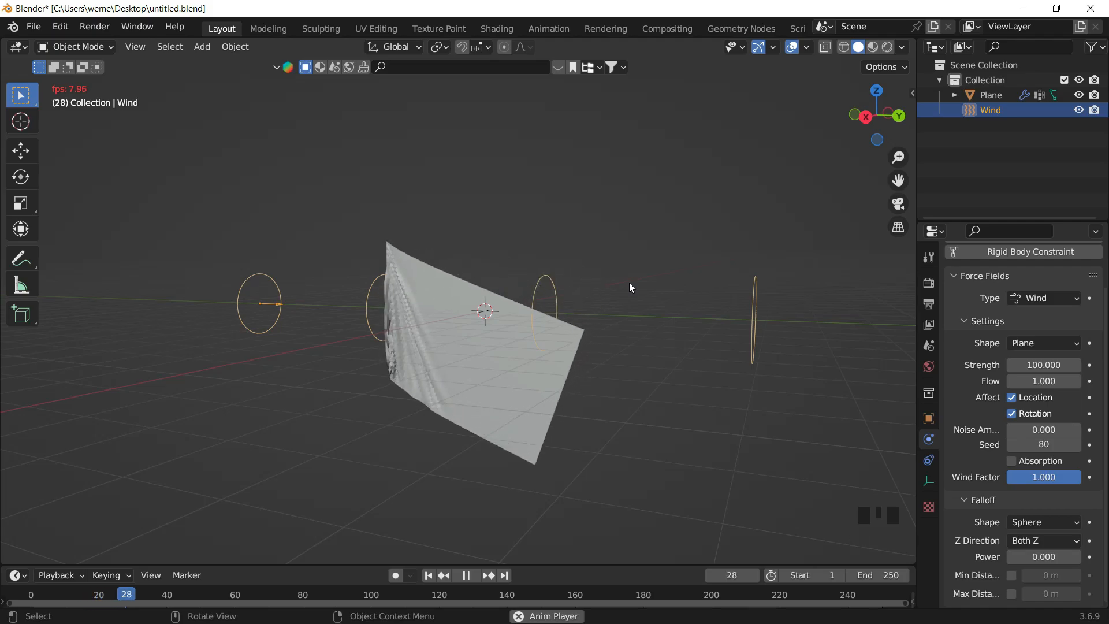
pyautogui.moveTo(494, 336); pyautogui.dragTo(597, 368, button='middle')
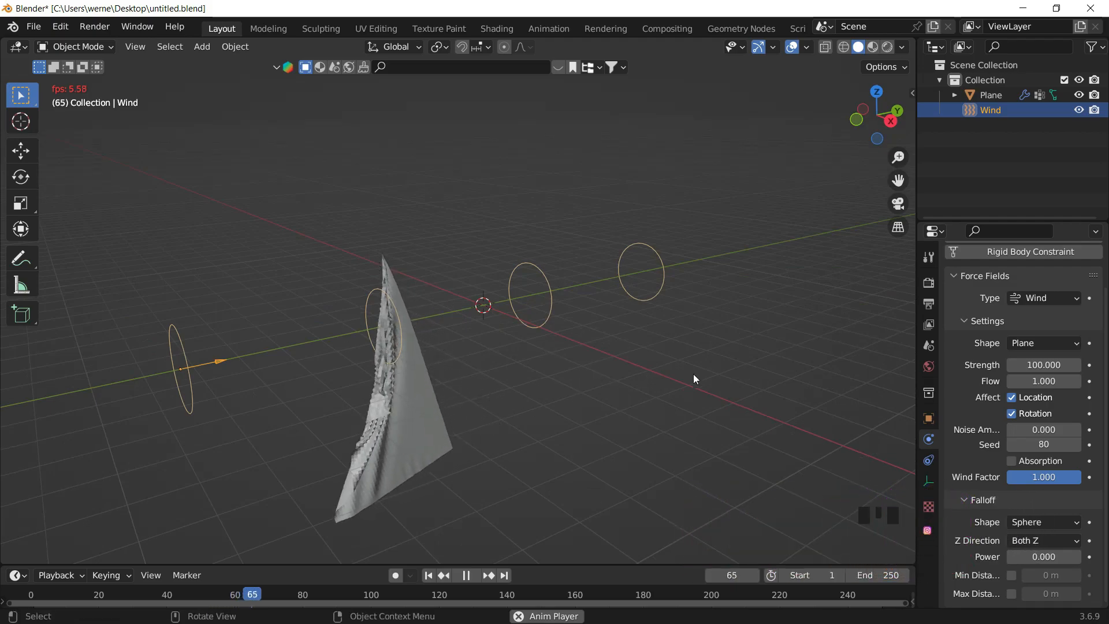
pyautogui.press('space')
# - Set the wind Strength to 500 and replay the simulation from the first frame
pyautogui.click(1047, 365)
pyautogui.write('500')
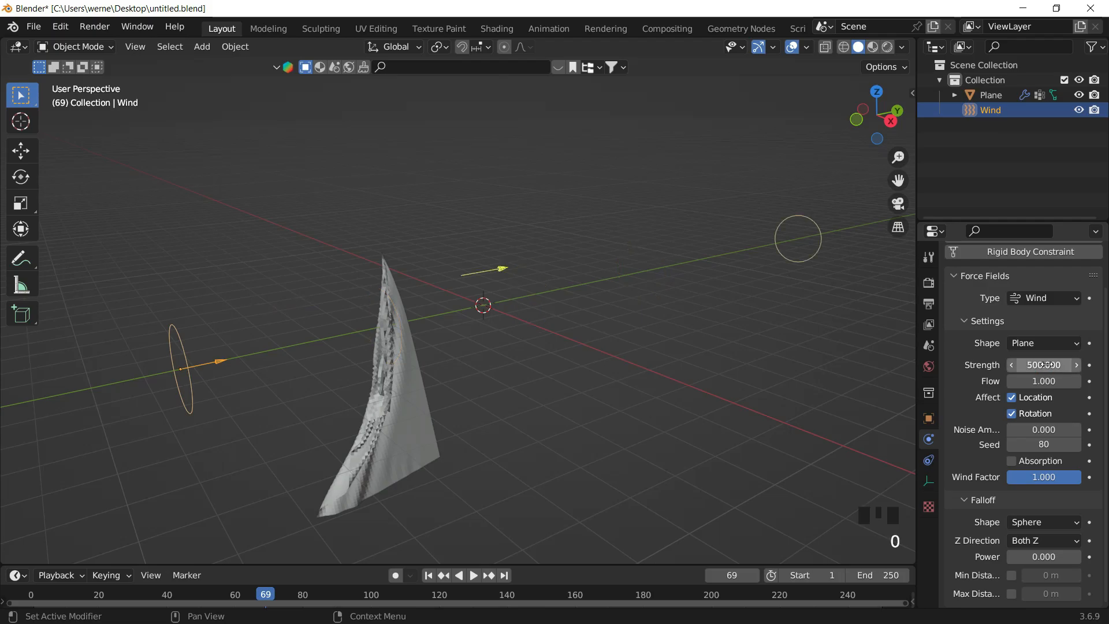
pyautogui.click(435, 578)
pyautogui.press('space')
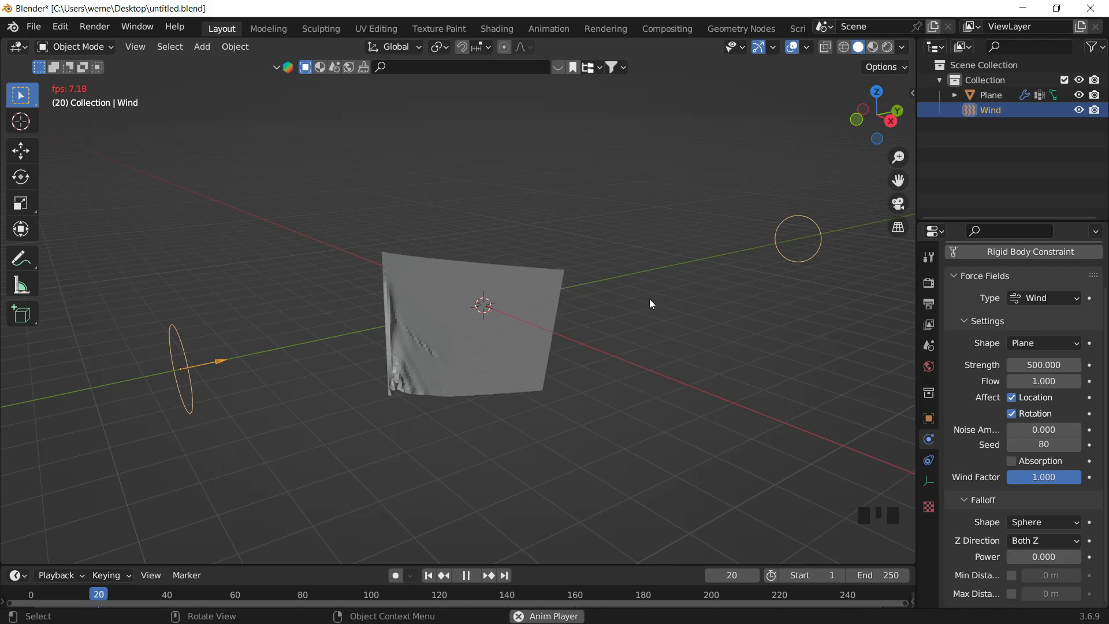
# - Stop the playback and set the wind field's Strength to 1800
pyautogui.moveTo(610, 340); pyautogui.dragTo(607, 342, button='middle')
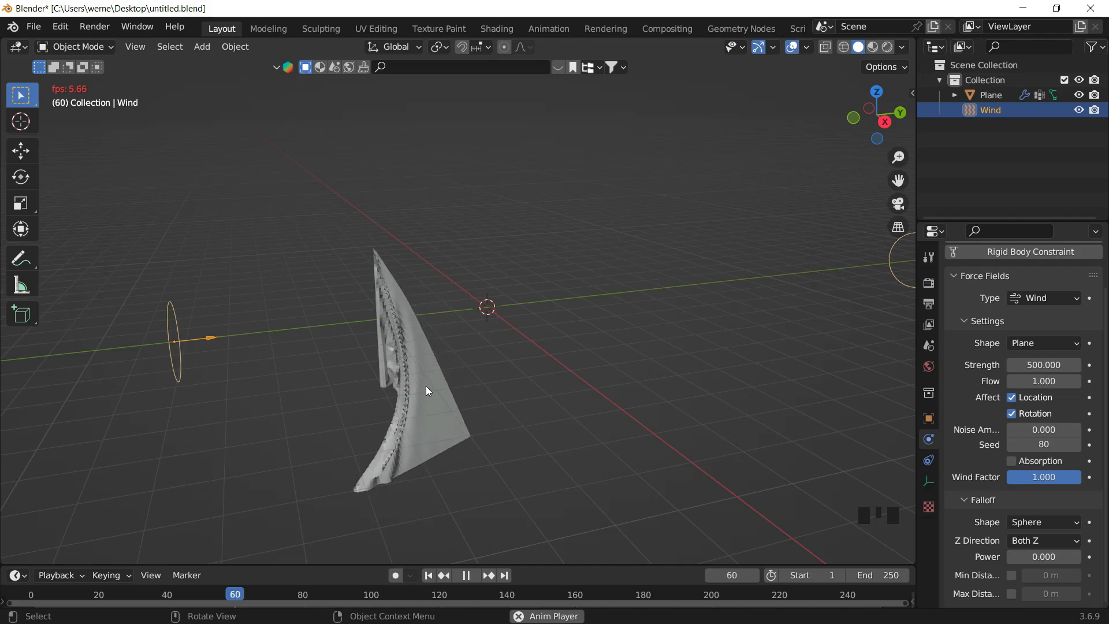
pyautogui.scroll(1, 426, 388)
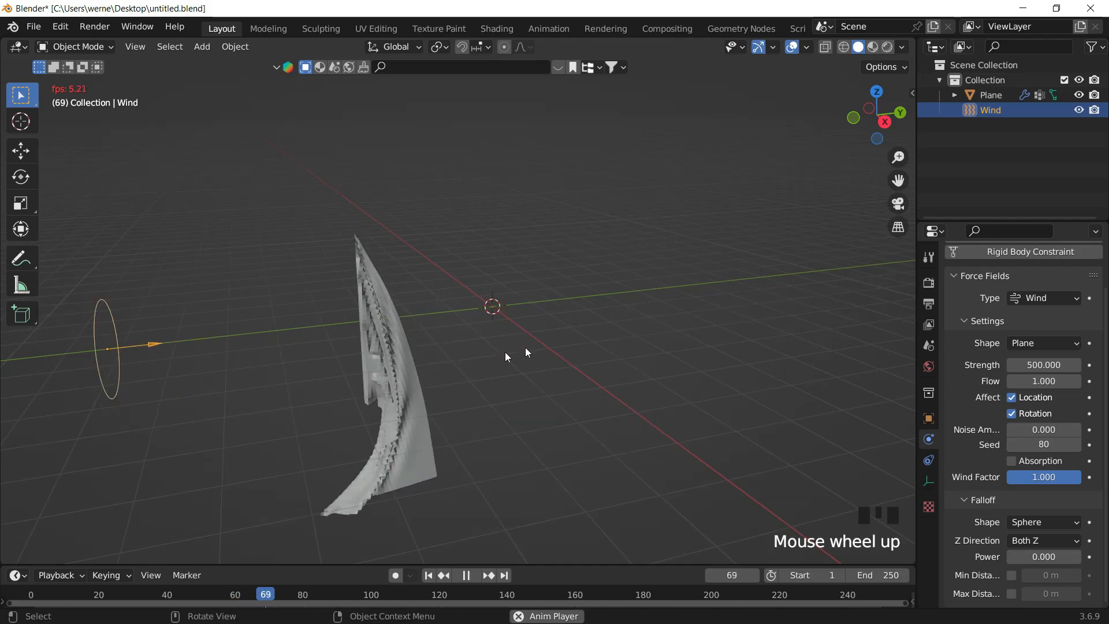
pyautogui.press('space')
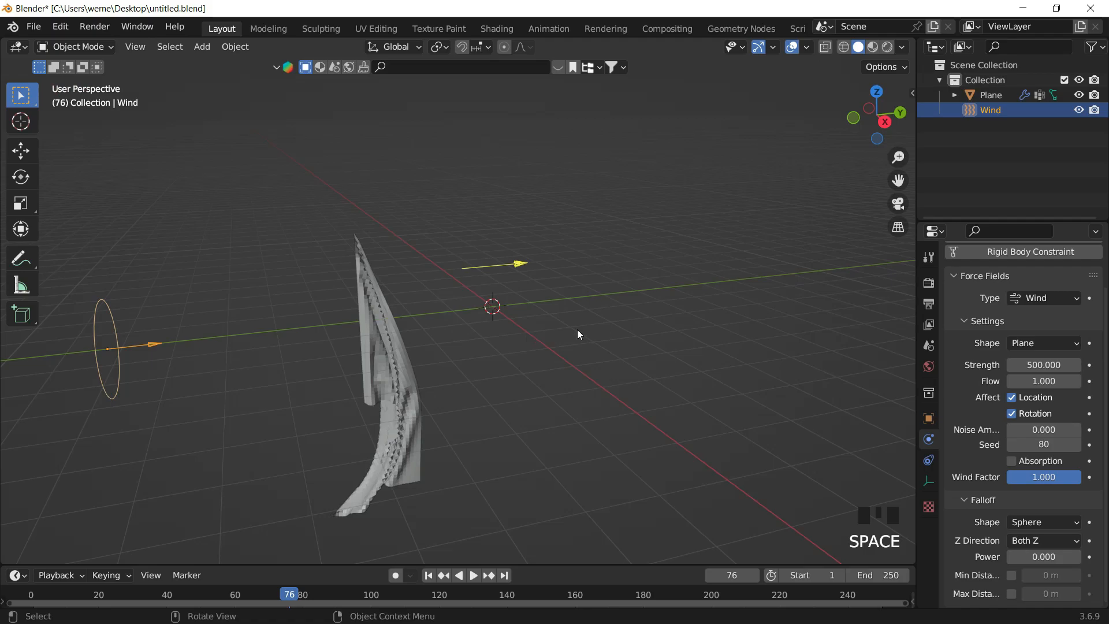
pyautogui.click(1049, 365)
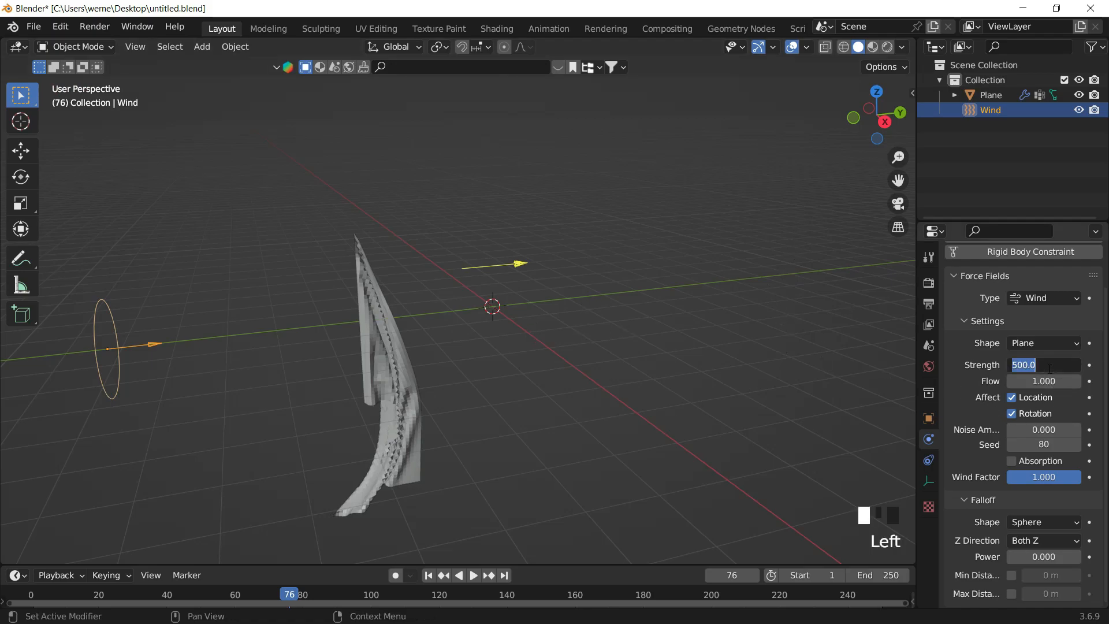
pyautogui.write('1800')
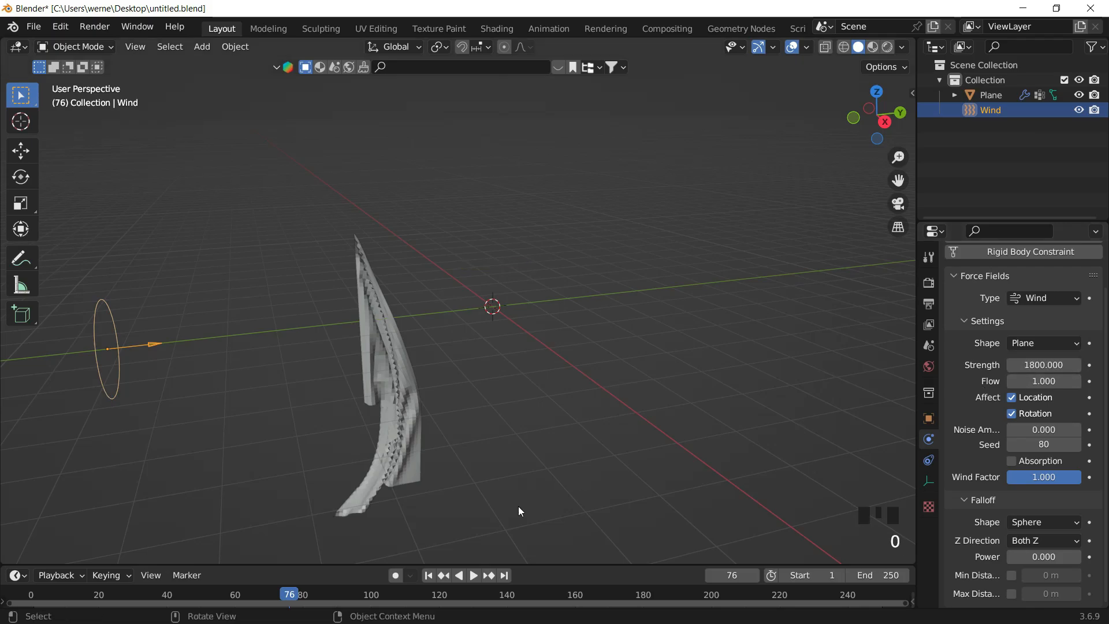
# - Replay the simulation from the first frame and save the file
pyautogui.click(430, 575)
pyautogui.press('space')
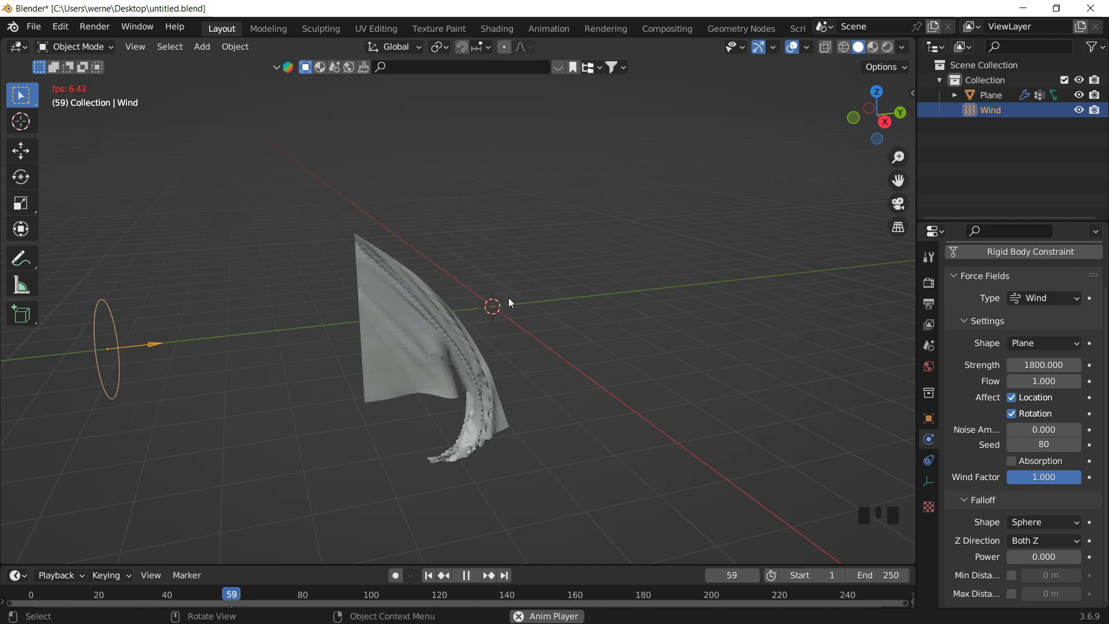
pyautogui.hotkey('ctrl', 's')
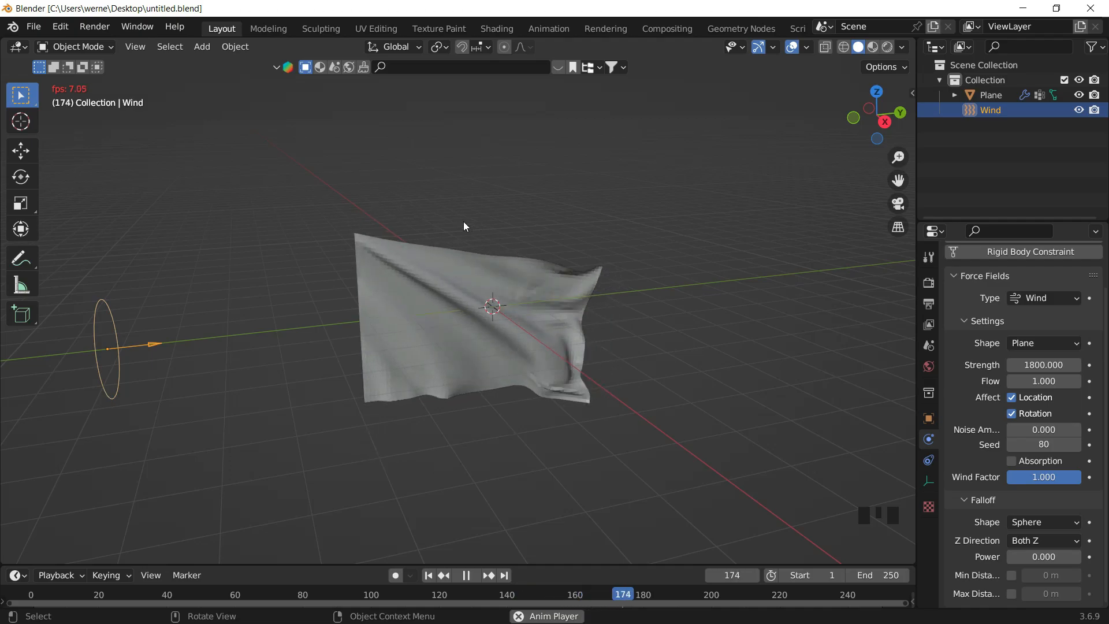
# - Stop playback, select the flag plane and inspect its subdivided mesh in Edit Mode
pyautogui.press('space')
pyautogui.click(467, 303)
pyautogui.press('Tab')
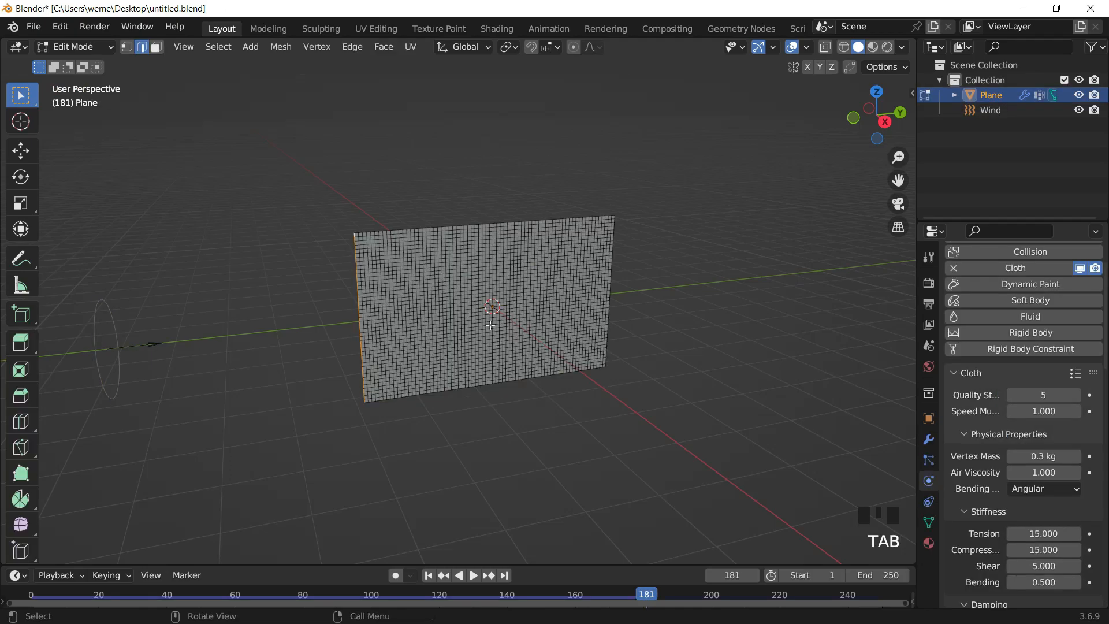
pyautogui.scroll(3, 509, 279)
pyautogui.moveTo(509, 279); pyautogui.dragTo(559, 228, button='middle')
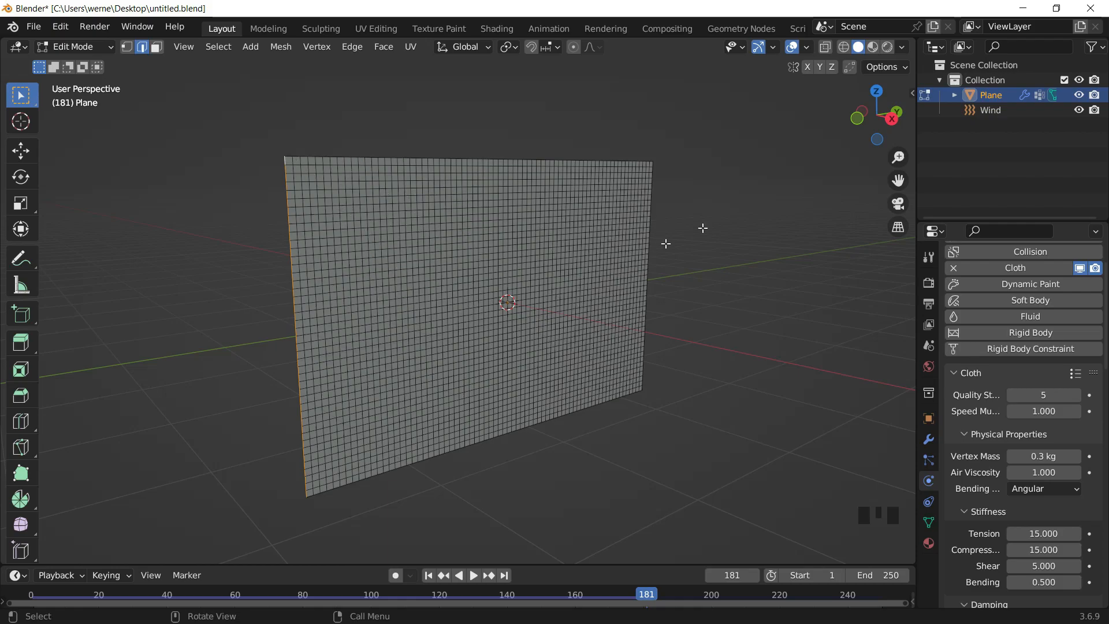
pyautogui.press('Tab')
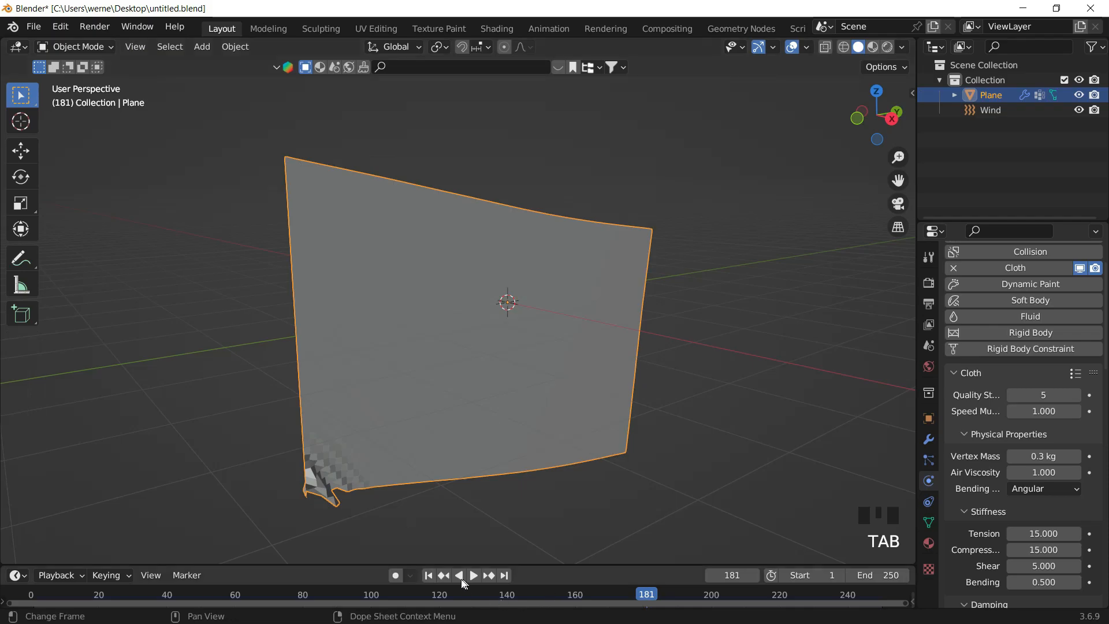
# - Replay the flag simulation from the first frame to preview the stronger wind
pyautogui.click(430, 576)
pyautogui.scroll(-4, 530, 344)
pyautogui.keyDown('shift'); pyautogui.moveTo(532, 344); pyautogui.dragTo(544, 349, button='middle'); pyautogui.keyUp('shift')
pyautogui.press('space')
pyautogui.press('space')
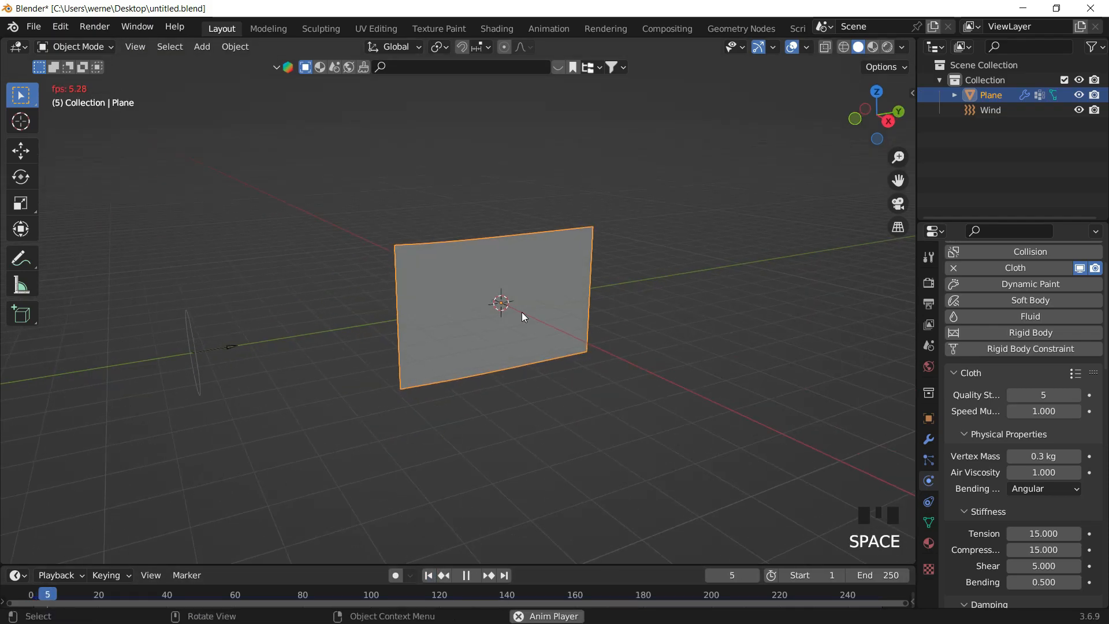
# - Select the Wind field and scale it along the Y axis
pyautogui.scroll(2, 519, 358)
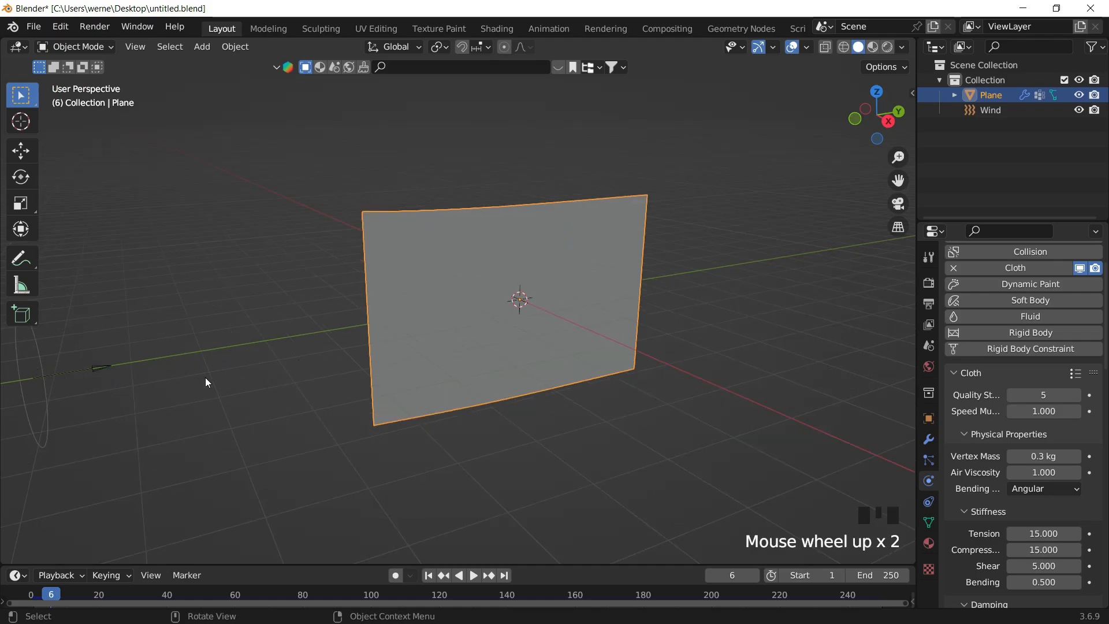
pyautogui.click(110, 364)
pyautogui.keyDown('shift'); pyautogui.moveTo(229, 380); pyautogui.dragTo(669, 205, button='middle'); pyautogui.keyUp('shift')
pyautogui.scroll(-2, 538, 323)
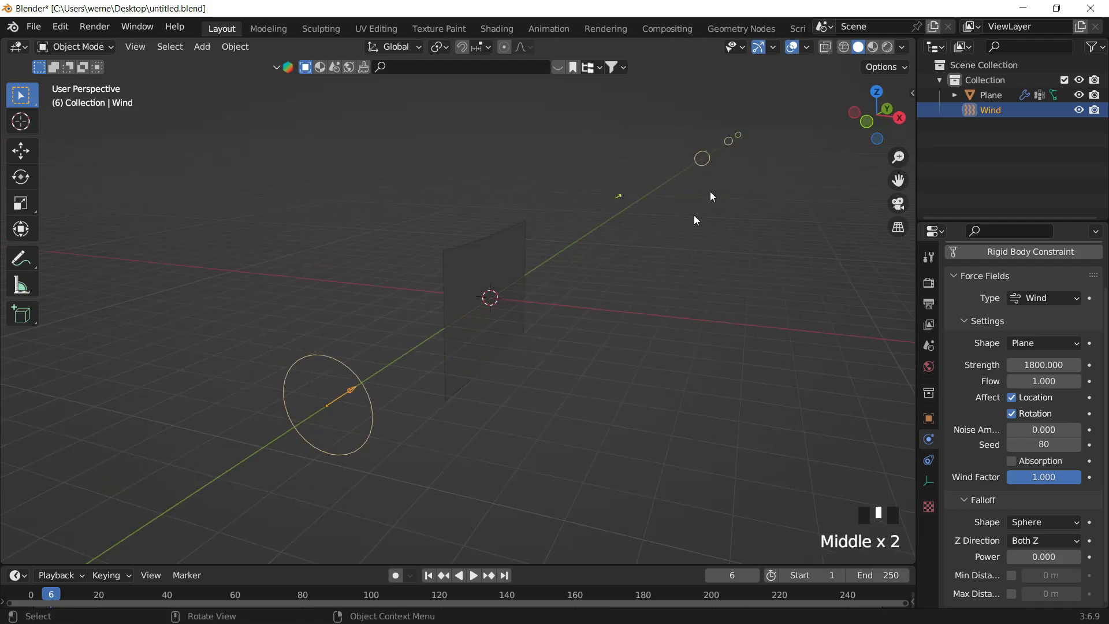
pyautogui.moveTo(782, 124); pyautogui.dragTo(787, 150, button='middle')
pyautogui.press('s')
pyautogui.press('y')
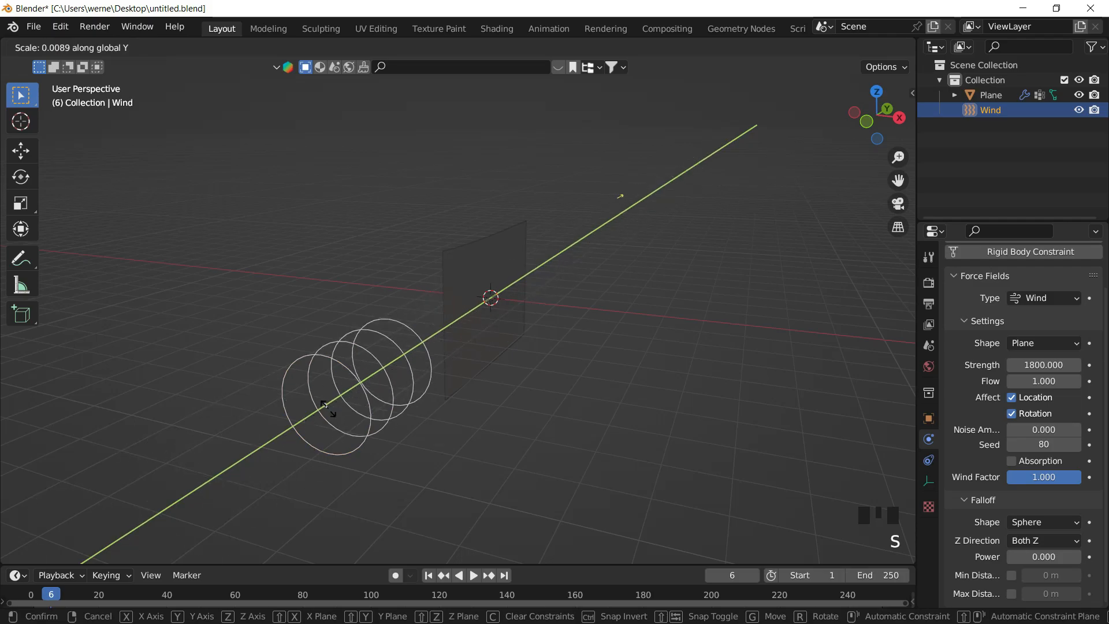
pyautogui.click(336, 410)
# - Play the simulation to preview the flag with the scaled wind field
pyautogui.click(608, 299)
pyautogui.moveTo(608, 299); pyautogui.dragTo(422, 346, button='middle')
pyautogui.moveTo(422, 347); pyautogui.dragTo(450, 302, button='middle')
pyautogui.click(358, 316)
pyautogui.press('space')
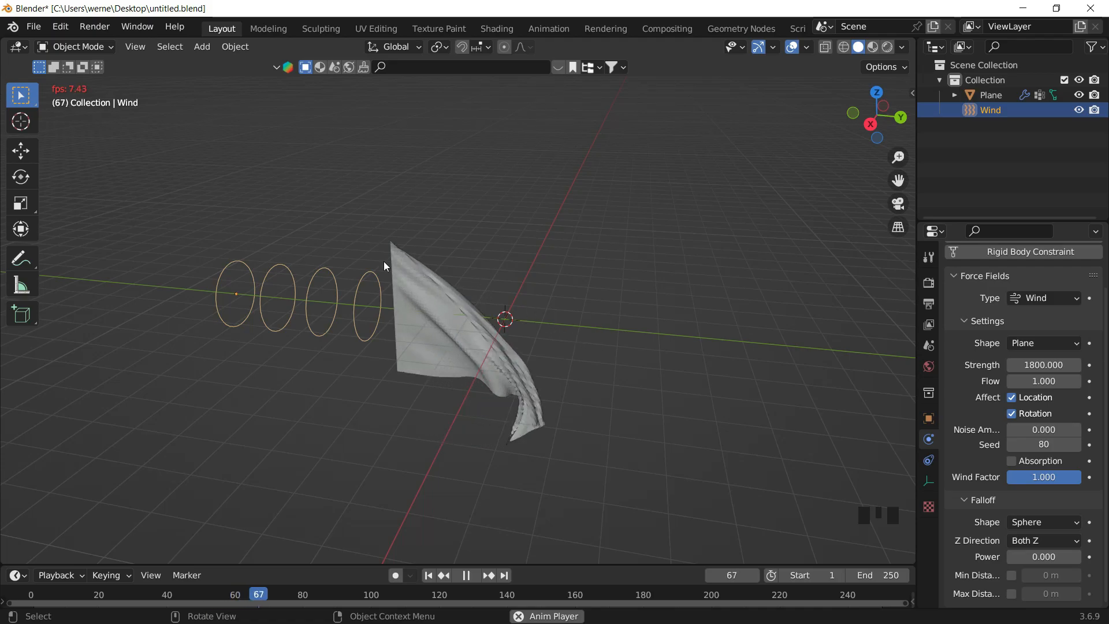
pyautogui.moveTo(290, 302); pyautogui.dragTo(300, 330, button='middle')
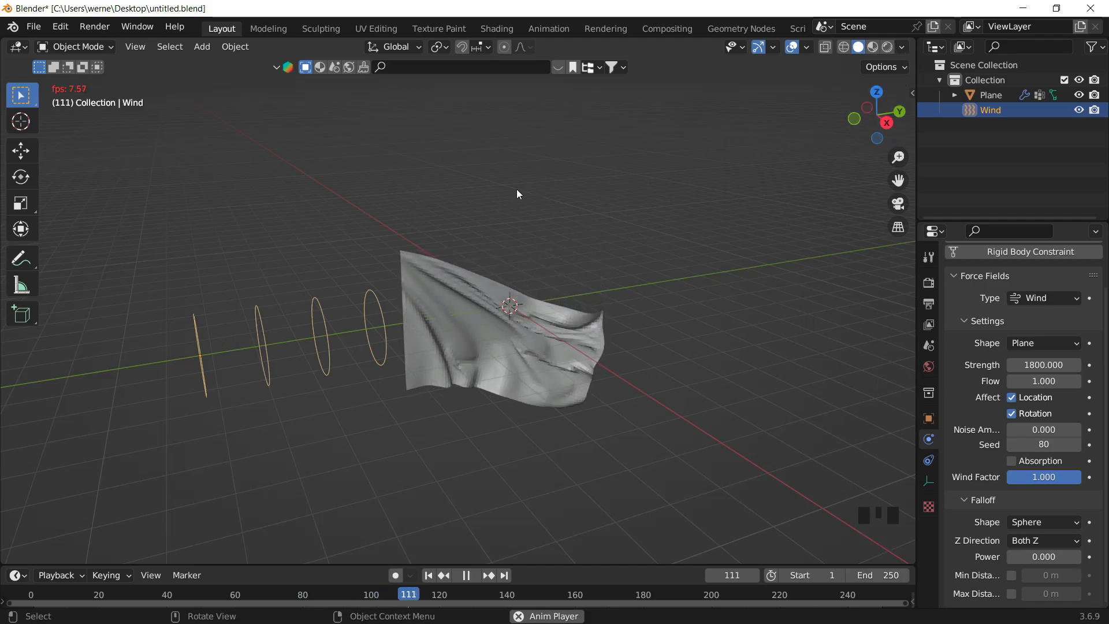
# - Rotate the Wind field around the Z axis twice while the simulation plays
pyautogui.press('r')
pyautogui.press('z')
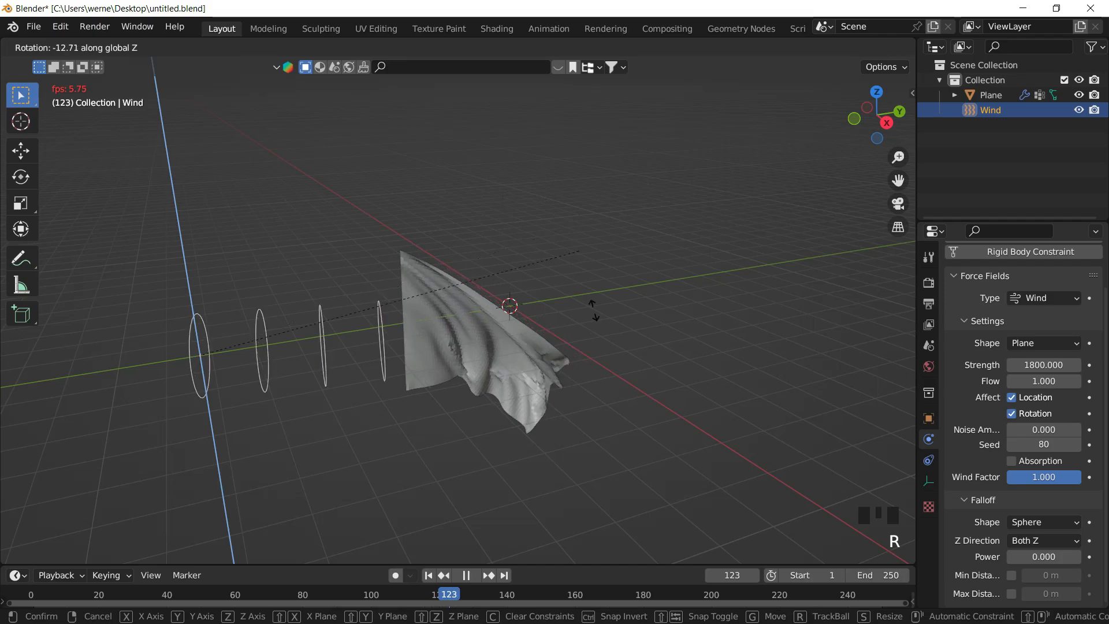
pyautogui.click(583, 443)
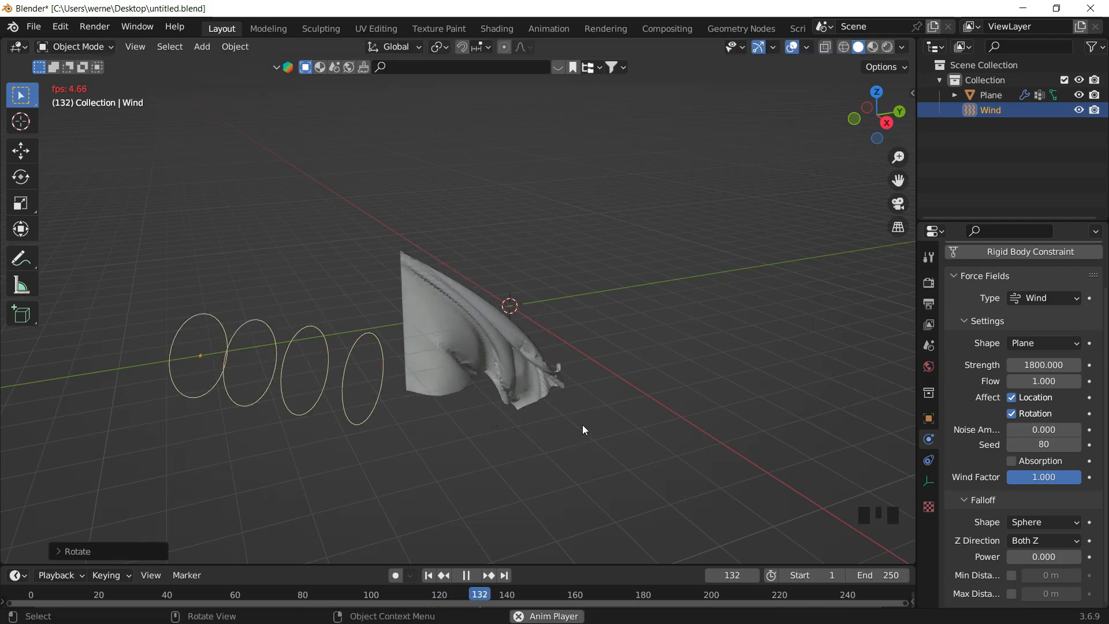
pyautogui.moveTo(512, 321); pyautogui.dragTo(437, 241, button='middle')
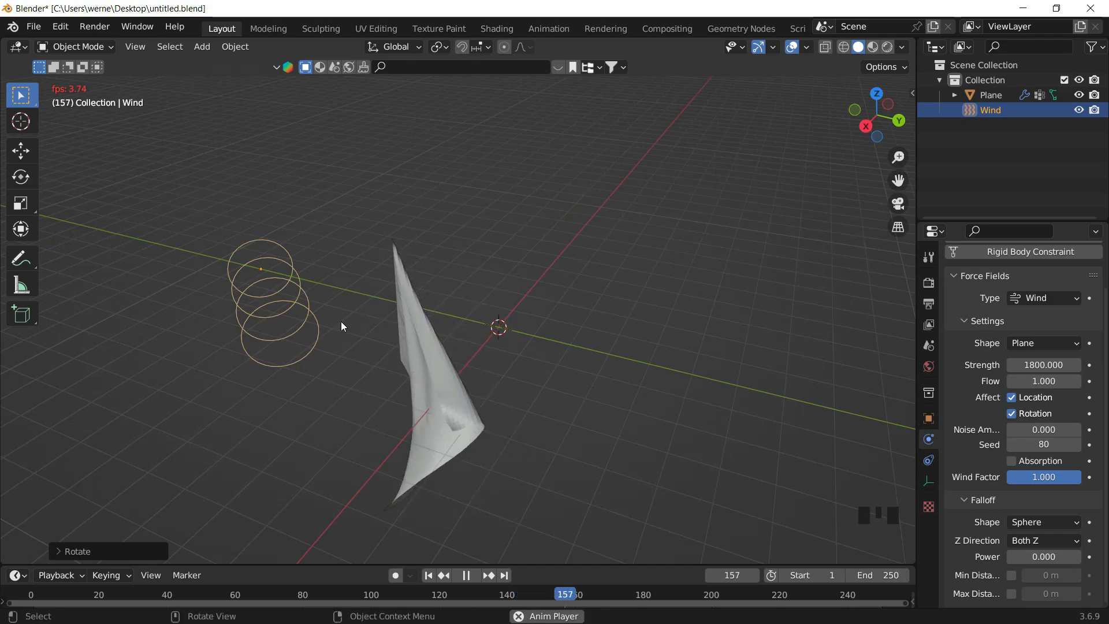
pyautogui.press('r')
pyautogui.press('z')
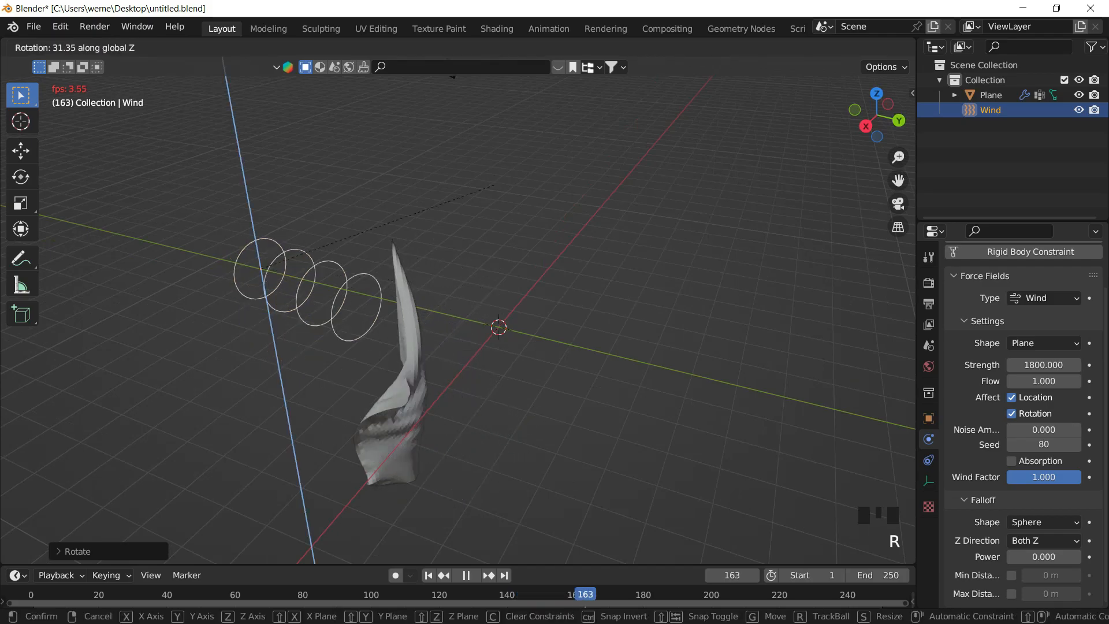
pyautogui.click(420, 553)
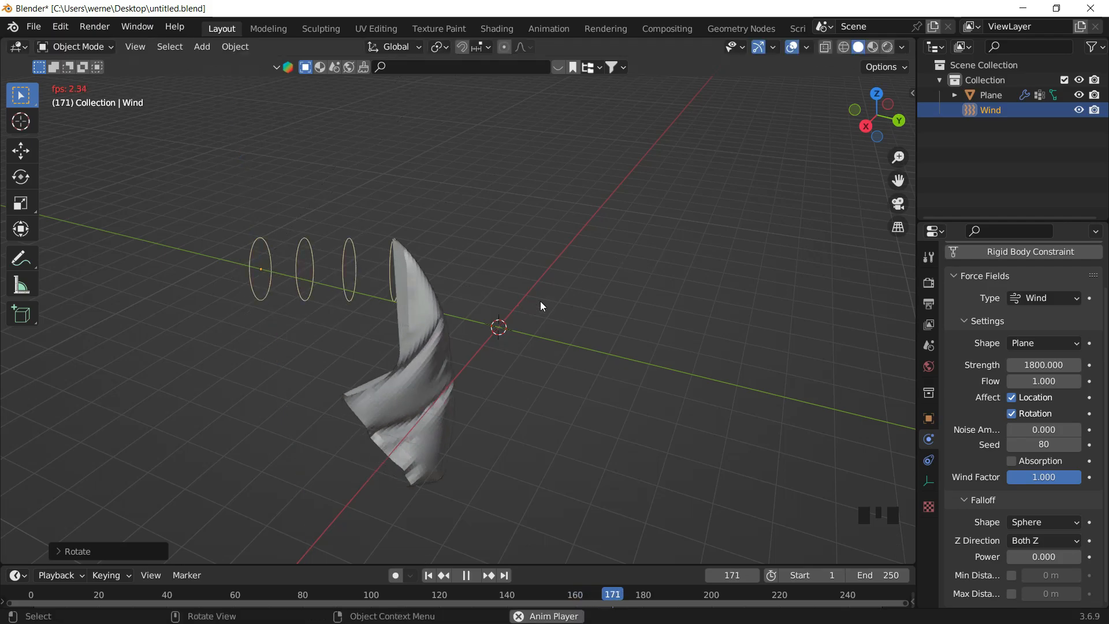
# - Stop playback and undo the two Wind field rotations
pyautogui.moveTo(580, 294); pyautogui.dragTo(579, 295, button='middle')
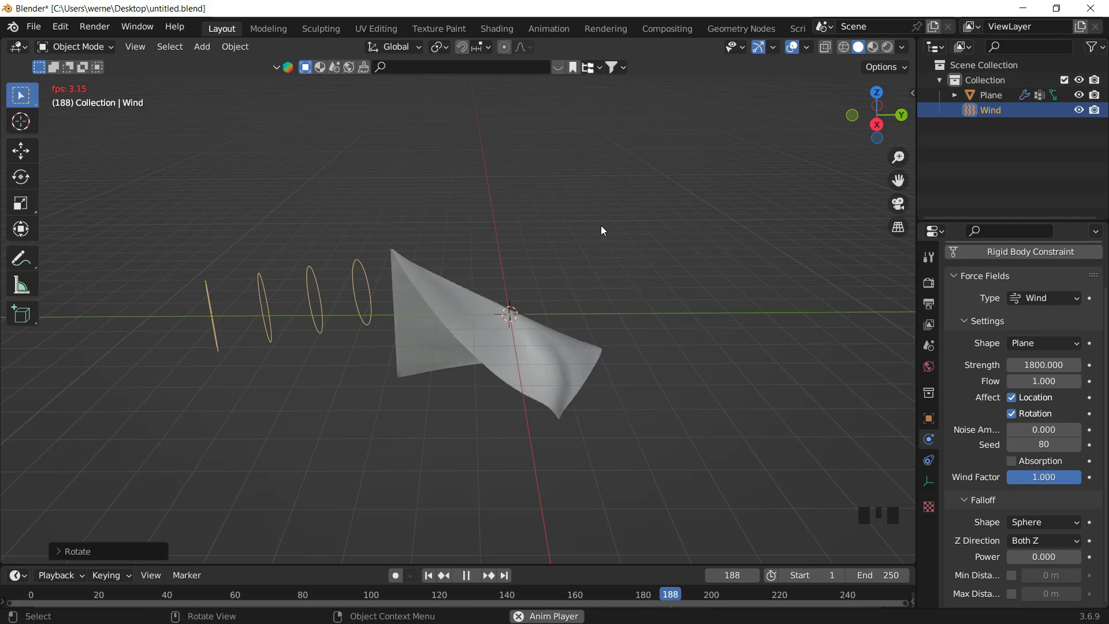
pyautogui.press('space')
pyautogui.hotkey('ctrl', 'z')
pyautogui.hotkey('ctrl', 'z')
# - Set the wind Flow to 10 and Noise Amount to 5, and replay from the first frame
pyautogui.moveTo(539, 301); pyautogui.dragTo(518, 287, button='middle')
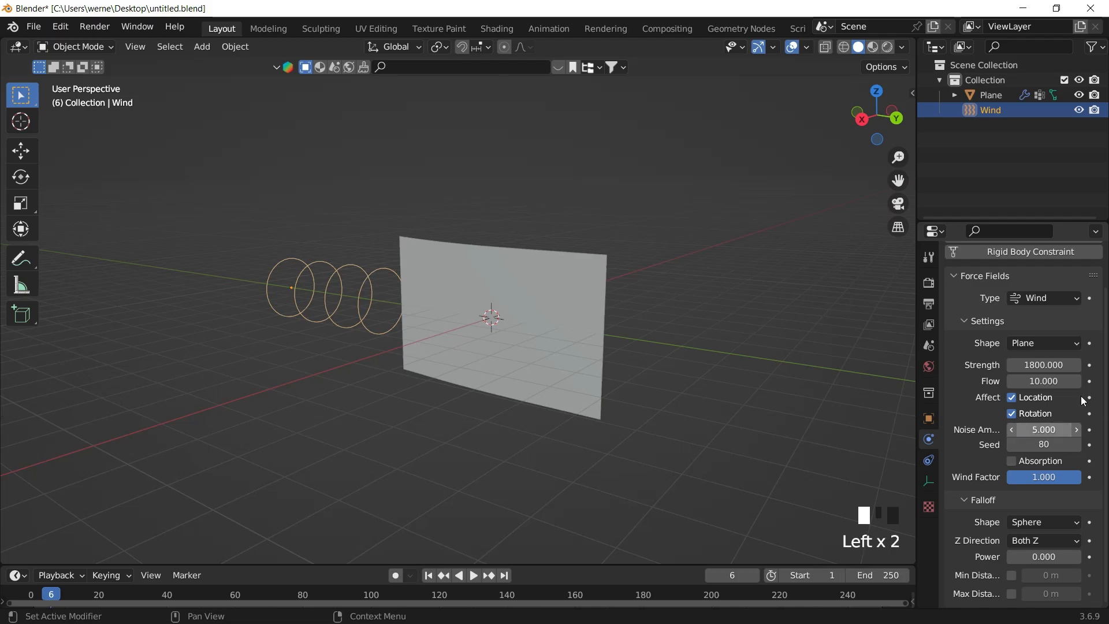
pyautogui.click(433, 576)
pyautogui.press('space')
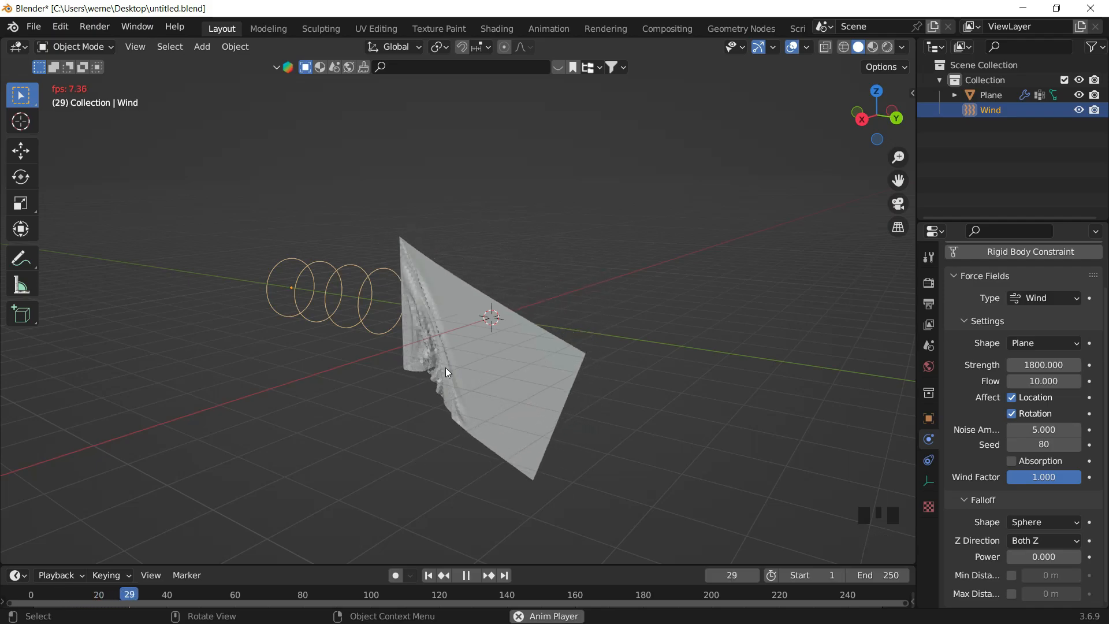
# - Stop playback, return to the first frame and select the flag plane
pyautogui.moveTo(477, 362); pyautogui.dragTo(614, 276, button='middle')
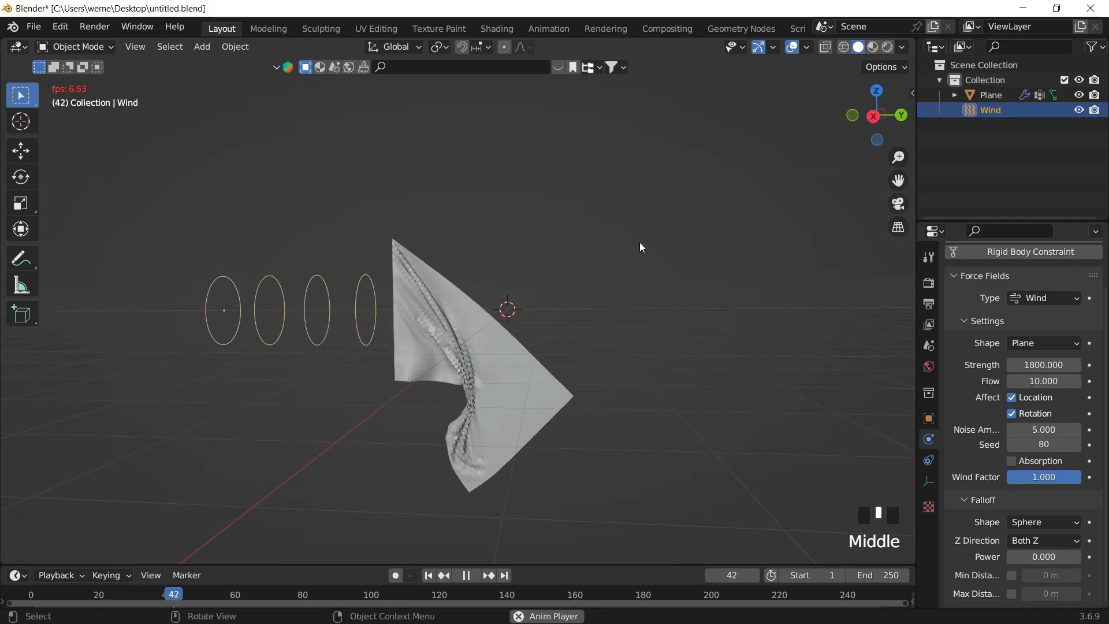
pyautogui.press('space')
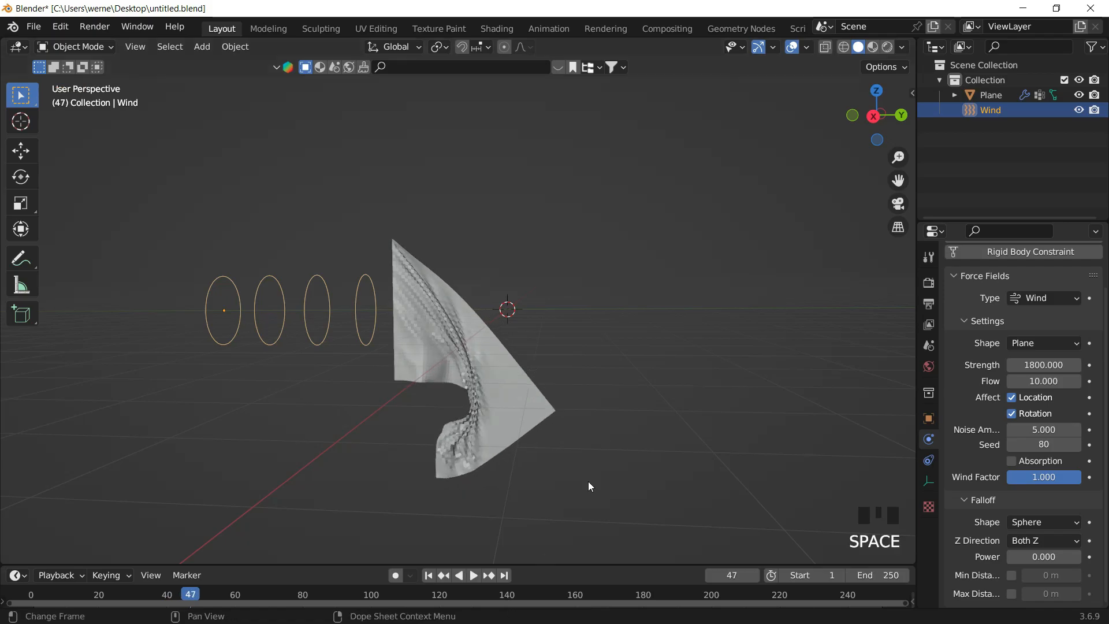
pyautogui.click(428, 576)
pyautogui.click(485, 306)
pyautogui.moveTo(508, 275); pyautogui.dragTo(594, 262, button='middle')
pyautogui.scroll(2, 553, 255)
pyautogui.scroll(-1, 581, 331)
pyautogui.keyDown('shift'); pyautogui.moveTo(581, 332); pyautogui.dragTo(523, 255, button='middle'); pyautogui.keyUp('shift')
pyautogui.scroll(1, 480, 313)
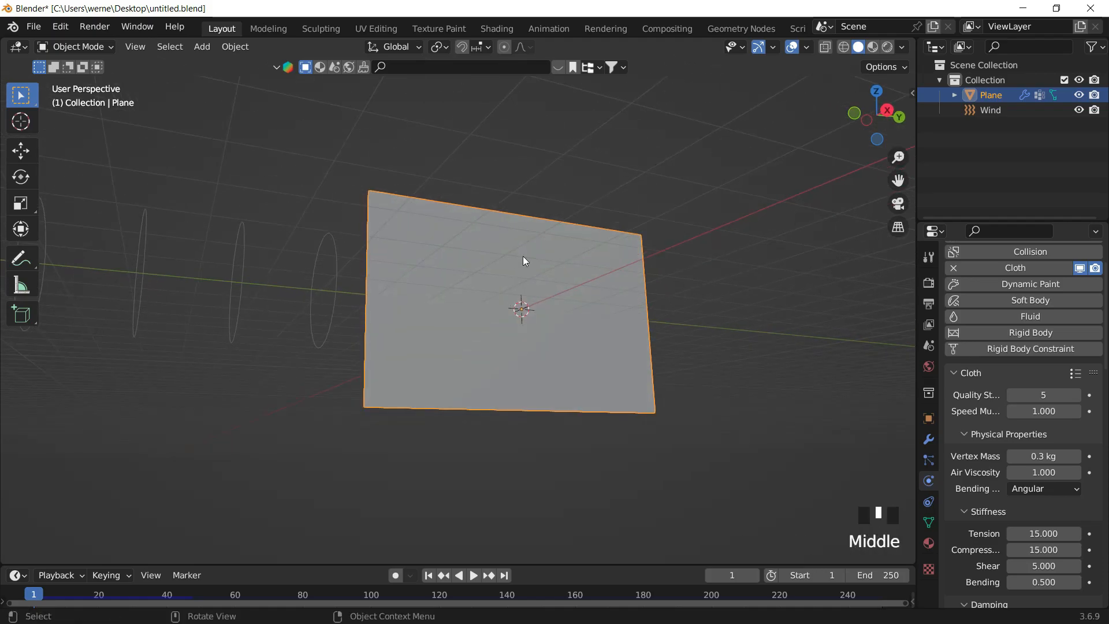
# - Split the 3D viewport and switch the new half to the Shader Editor
pyautogui.press('z')
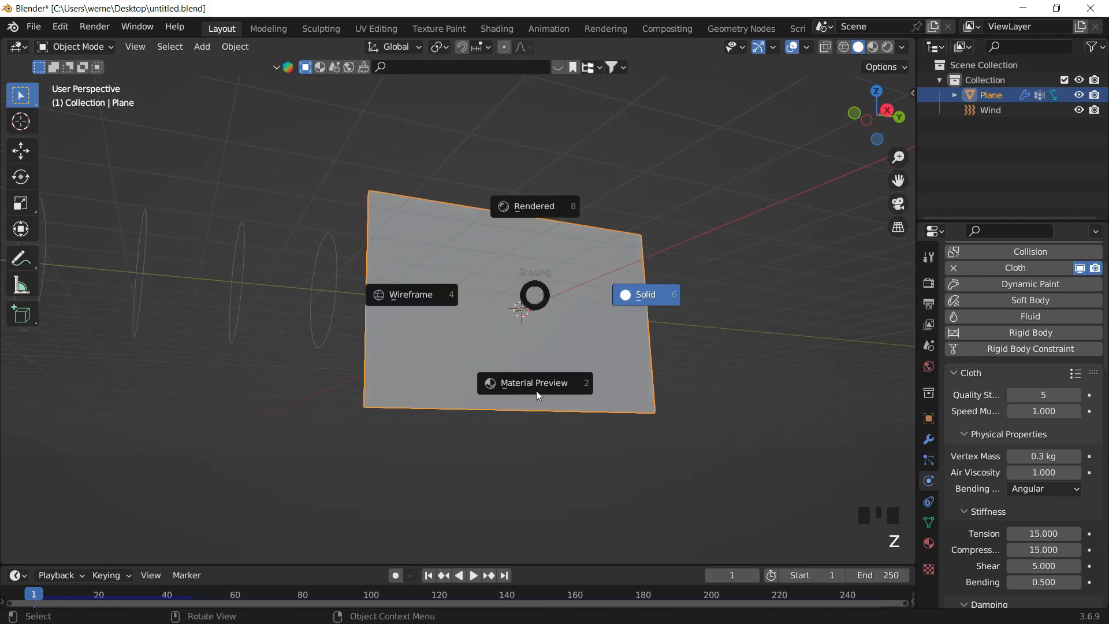
pyautogui.click(363, 169)
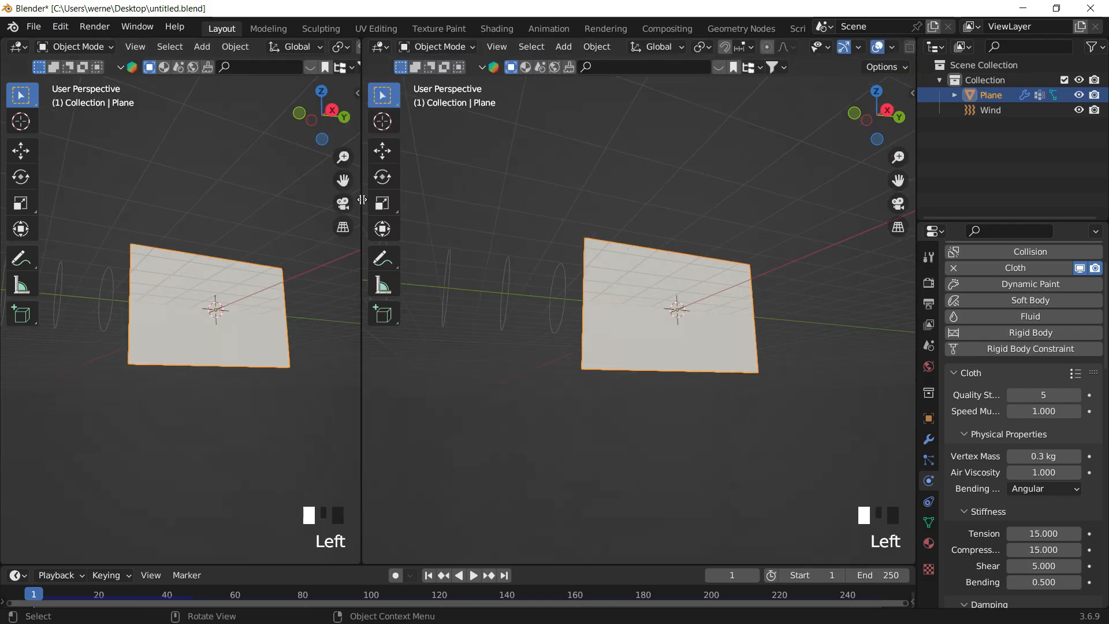
pyautogui.click(380, 46)
pyautogui.click(403, 184)
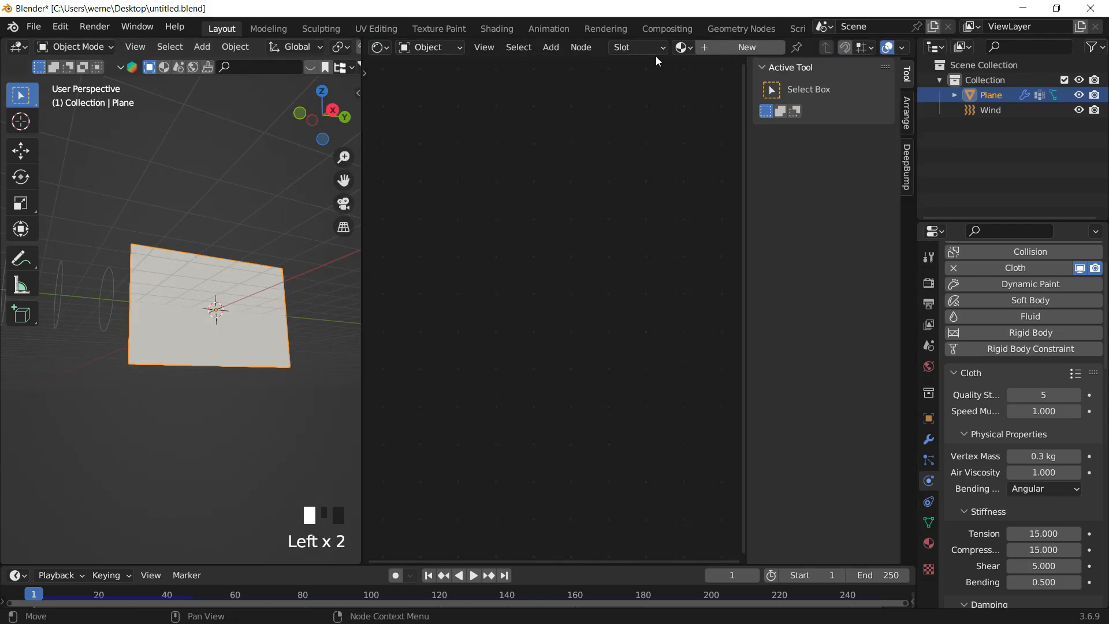
# - Create a new material for the flag plane and hide the editor sidebar
pyautogui.moveTo(684, 47); pyautogui.dragTo(763, 67)
pyautogui.press('n')
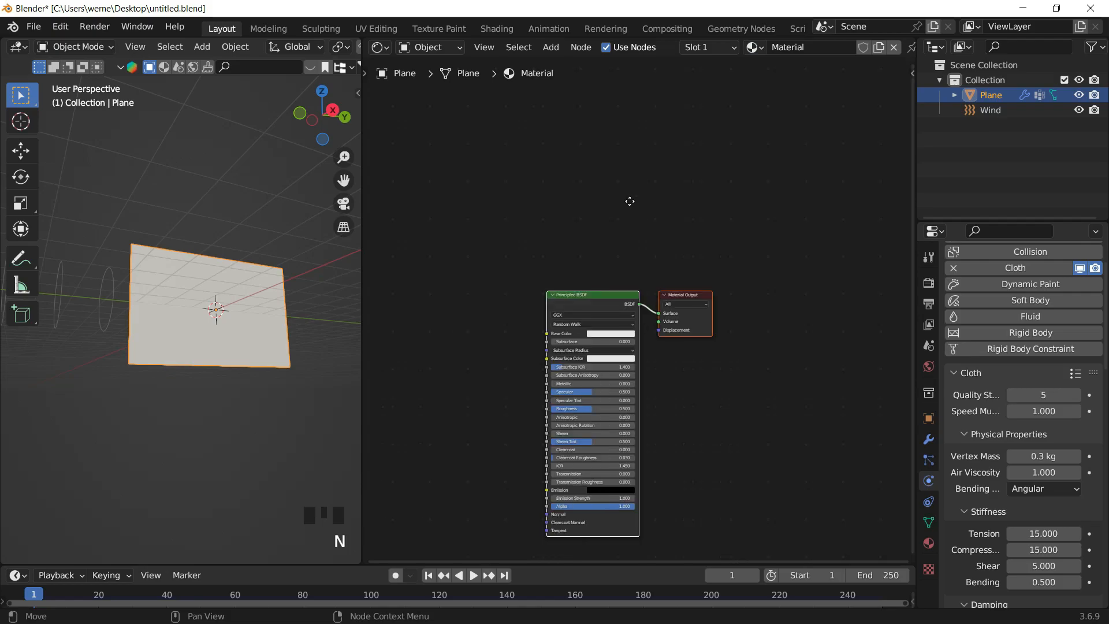
# - Add an Image Texture node to the flag's material
pyautogui.scroll(4, 589, 175)
pyautogui.scroll(3, 489, 185)
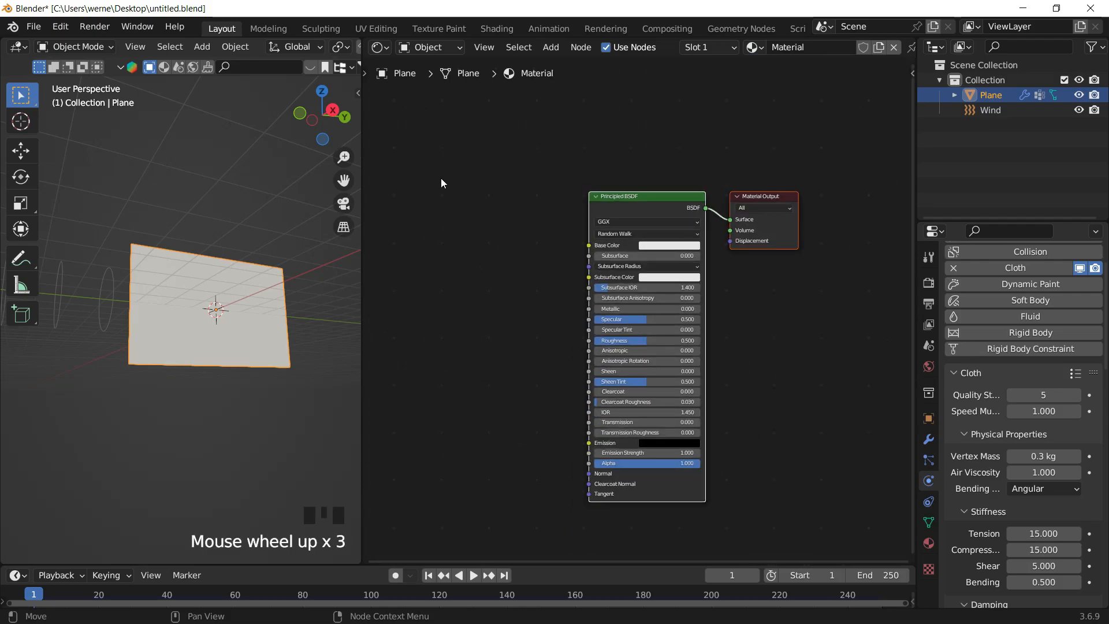
pyautogui.scroll(1, 464, 167)
pyautogui.hotkey('shift', 'a')
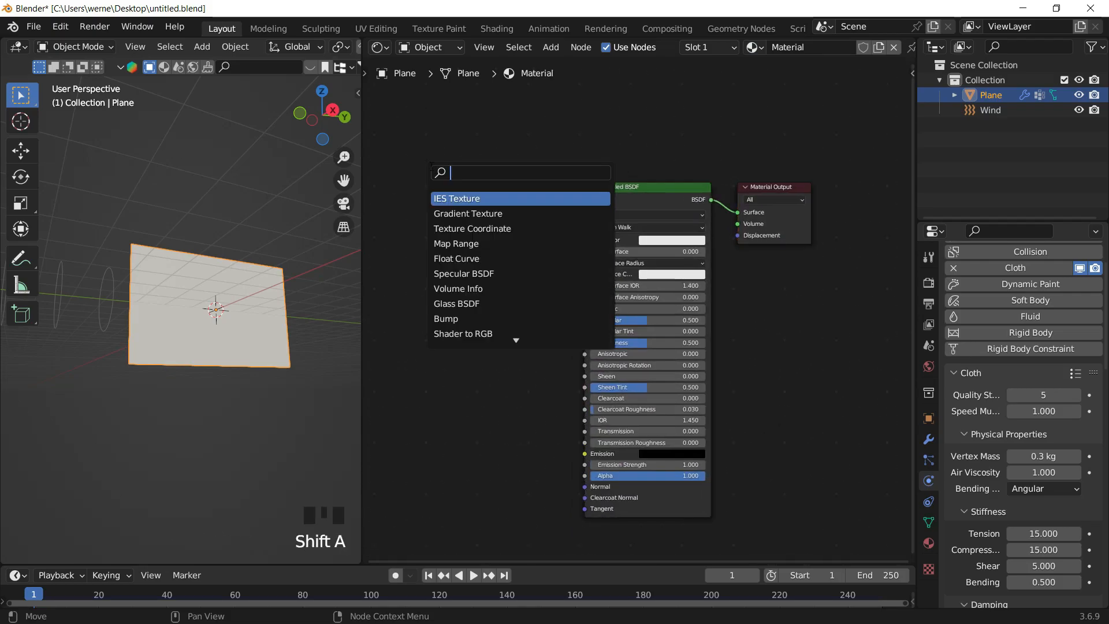
pyautogui.write('ima')
pyautogui.press('Return')
pyautogui.click(437, 231)
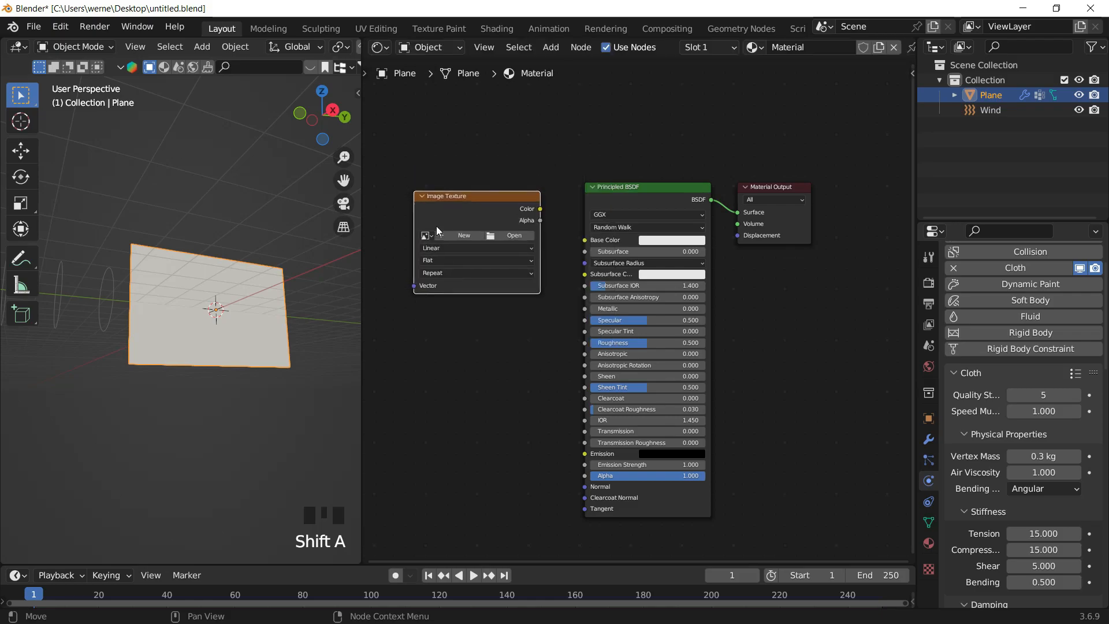
# - Open the image bandera.png from the BANDERA folder in Downloads into the Image Texture node
pyautogui.click(492, 238)
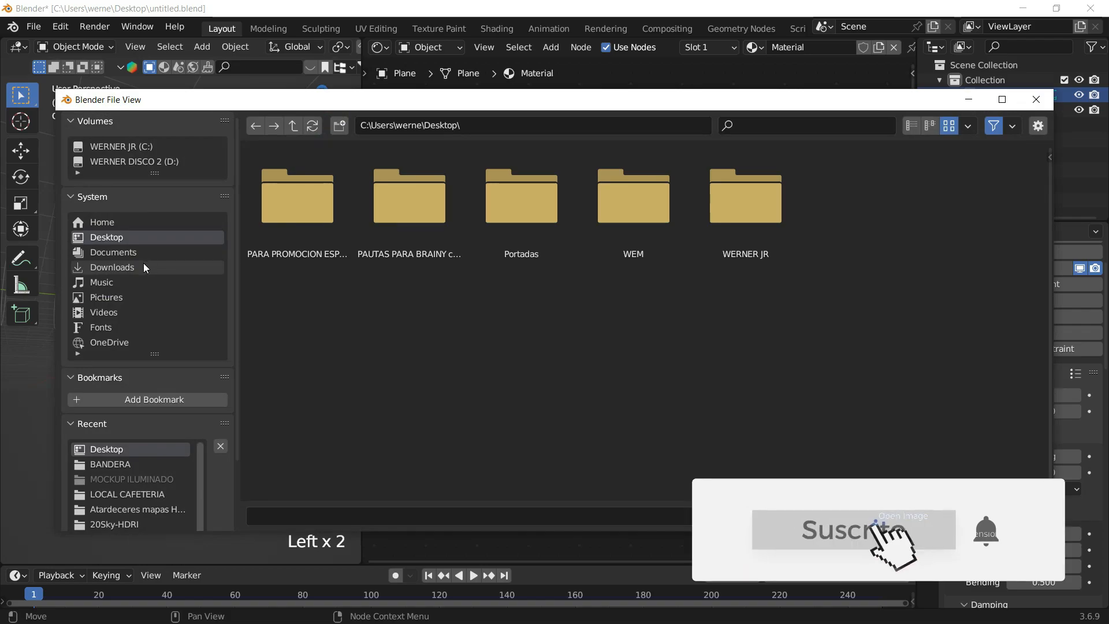
pyautogui.click(145, 266)
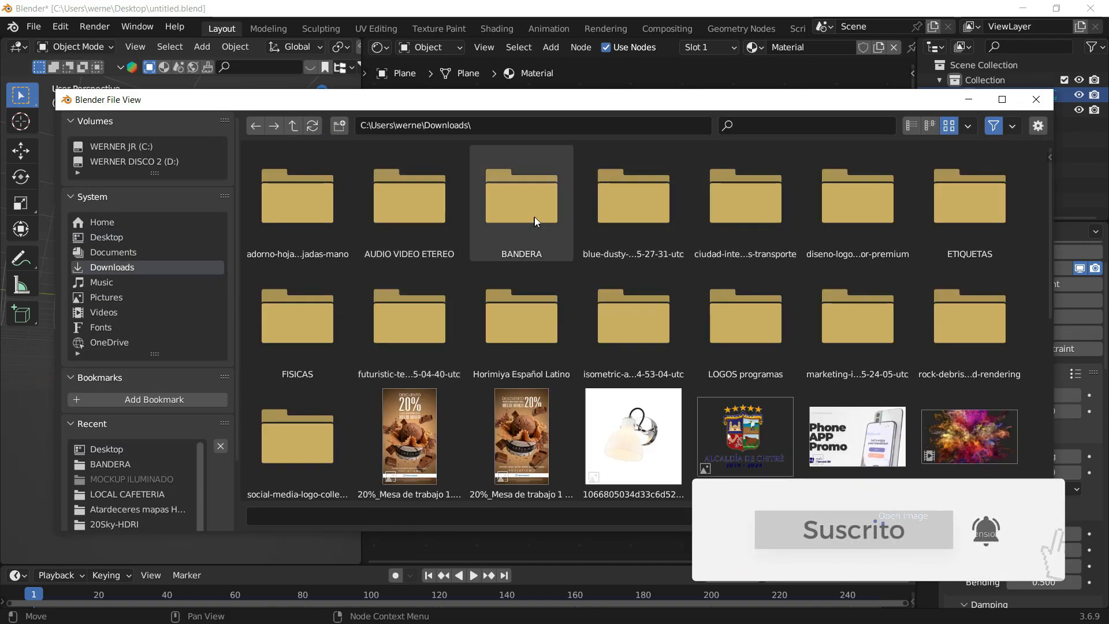
pyautogui.doubleClick(534, 217)
pyautogui.doubleClick(339, 218)
pyautogui.click(759, 168)
pyautogui.doubleClick(742, 194)
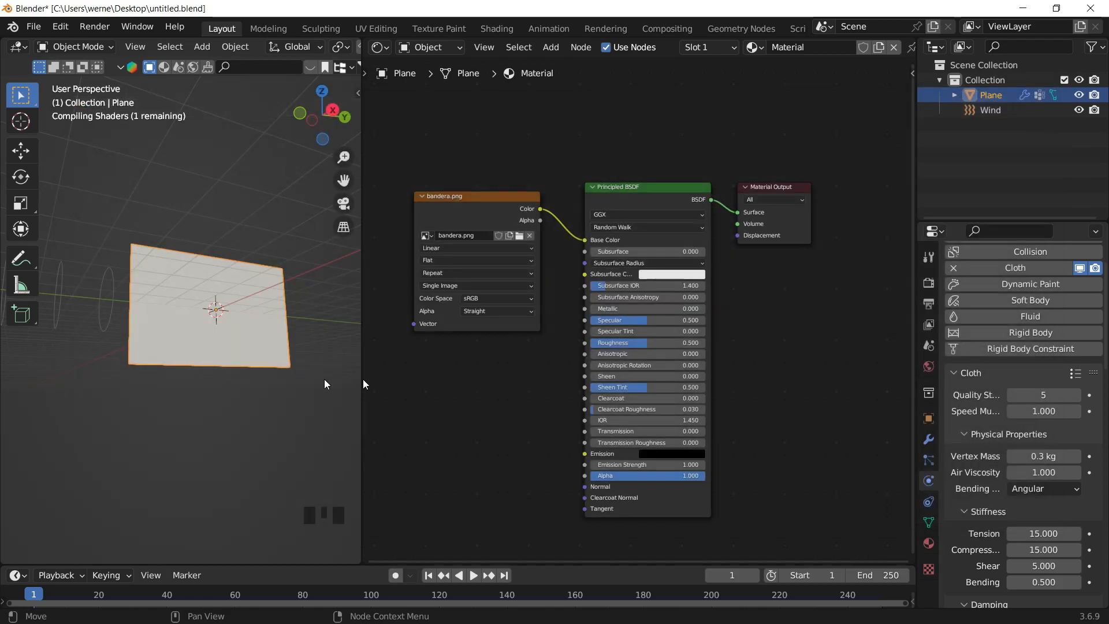
# - Connect the image's Color to Base Color and add texture coordinate and mapping nodes to the image
pyautogui.moveTo(515, 200); pyautogui.dragTo(608, 191, button='middle')
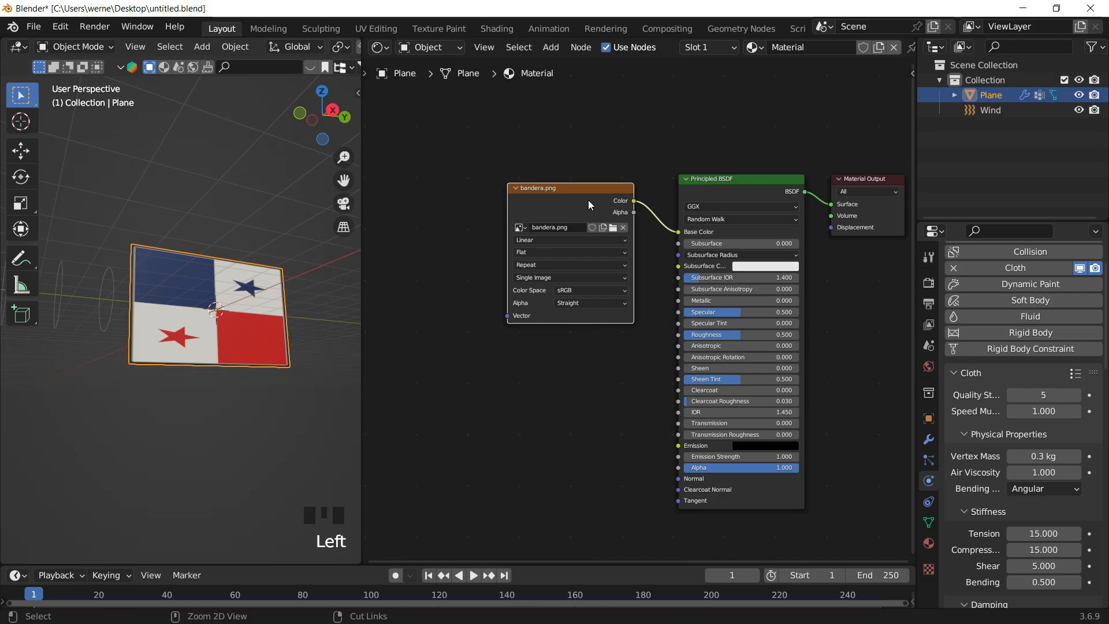
pyautogui.hotkey('ctrl', 't')
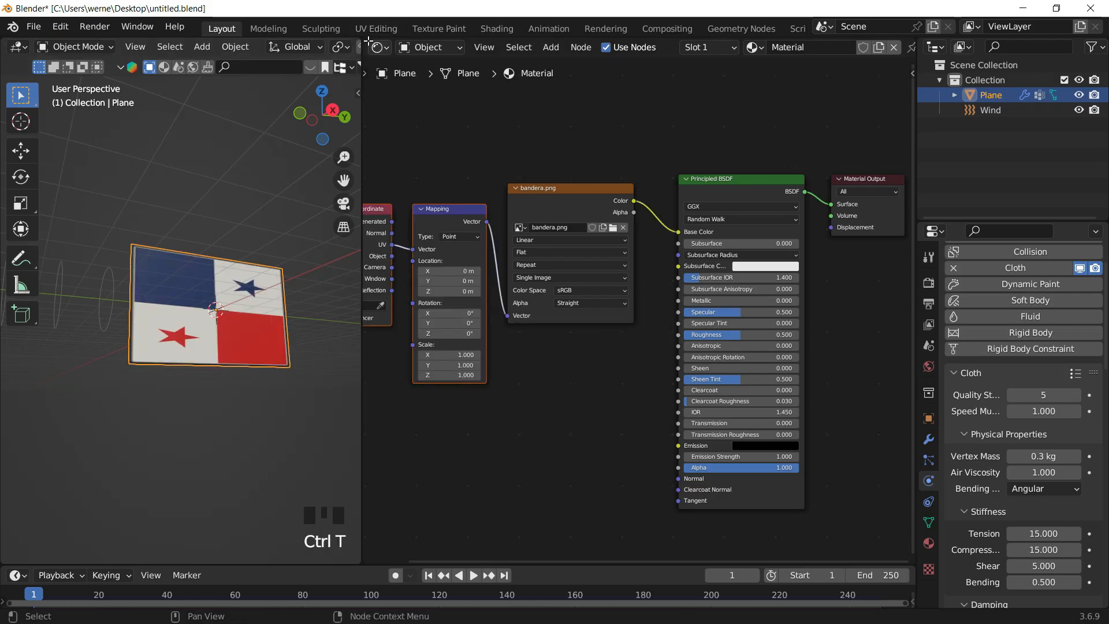
# - Switch the upper editor to the Image Editor and display bandera.png in it
pyautogui.click(400, 338)
pyautogui.click(380, 47)
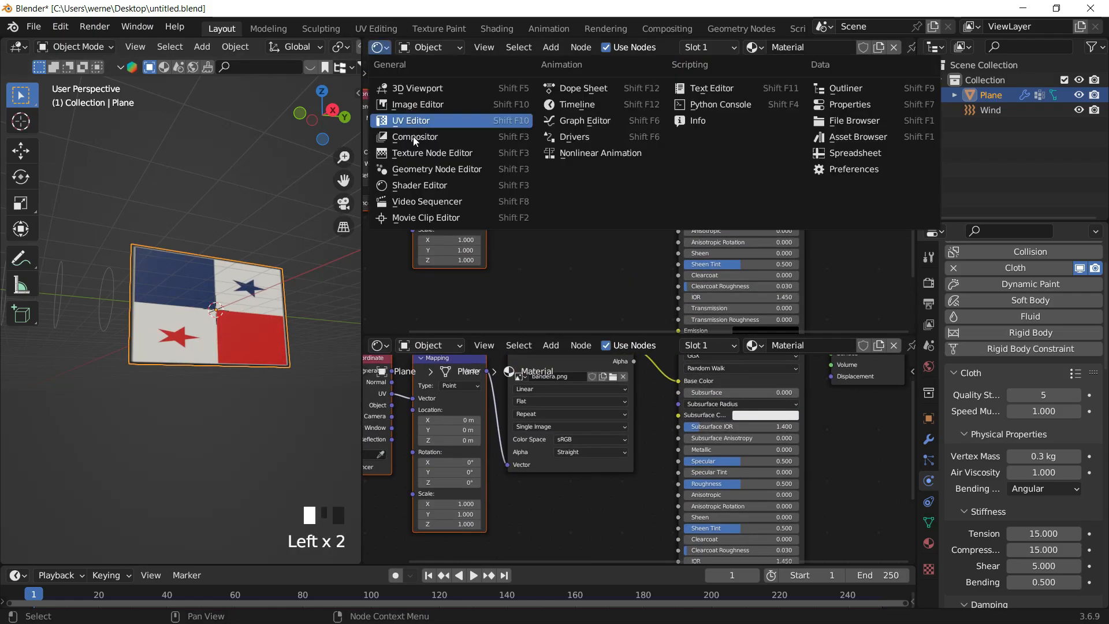
pyautogui.click(417, 104)
pyautogui.click(575, 47)
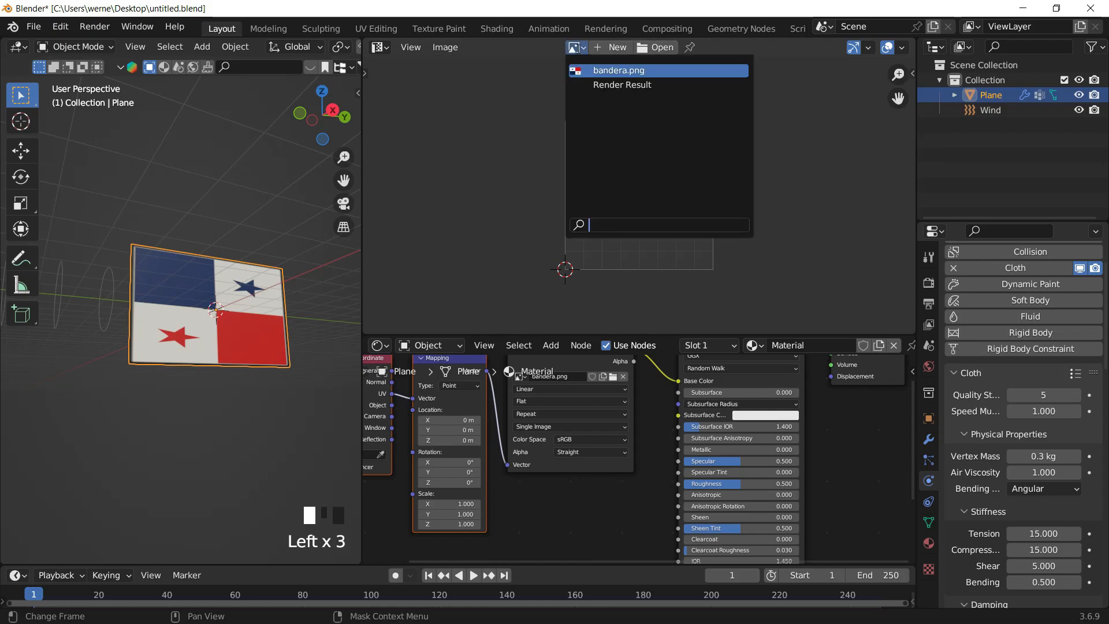
pyautogui.click(612, 70)
pyautogui.scroll(-5, 651, 231)
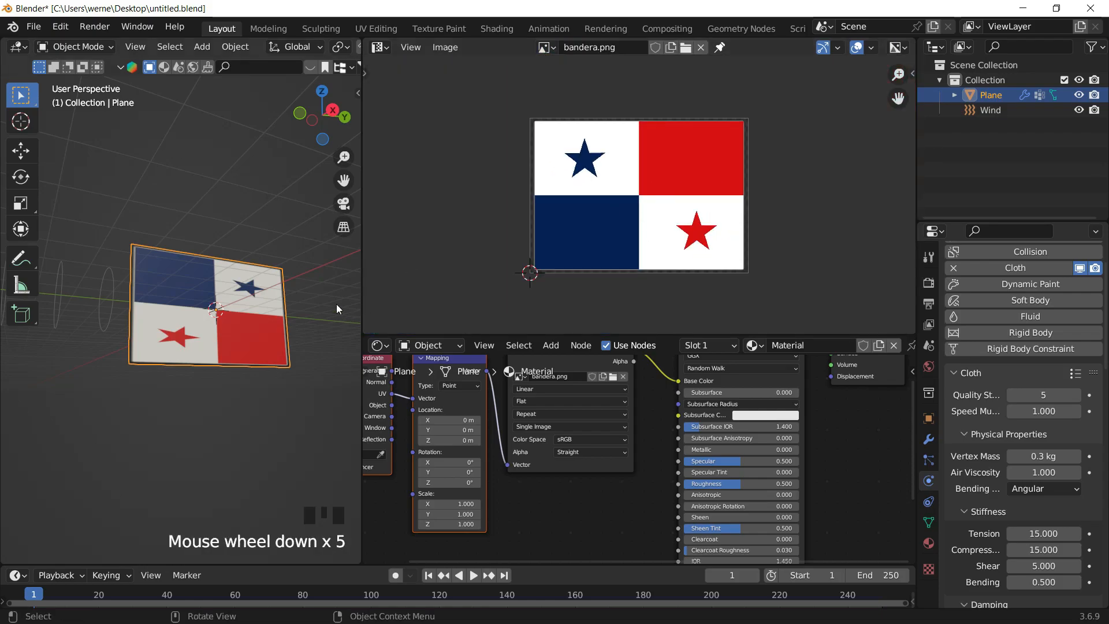
# - Enter Edit Mode in right orthographic view, select all and project the flag's UVs from view
pyautogui.click(385, 50)
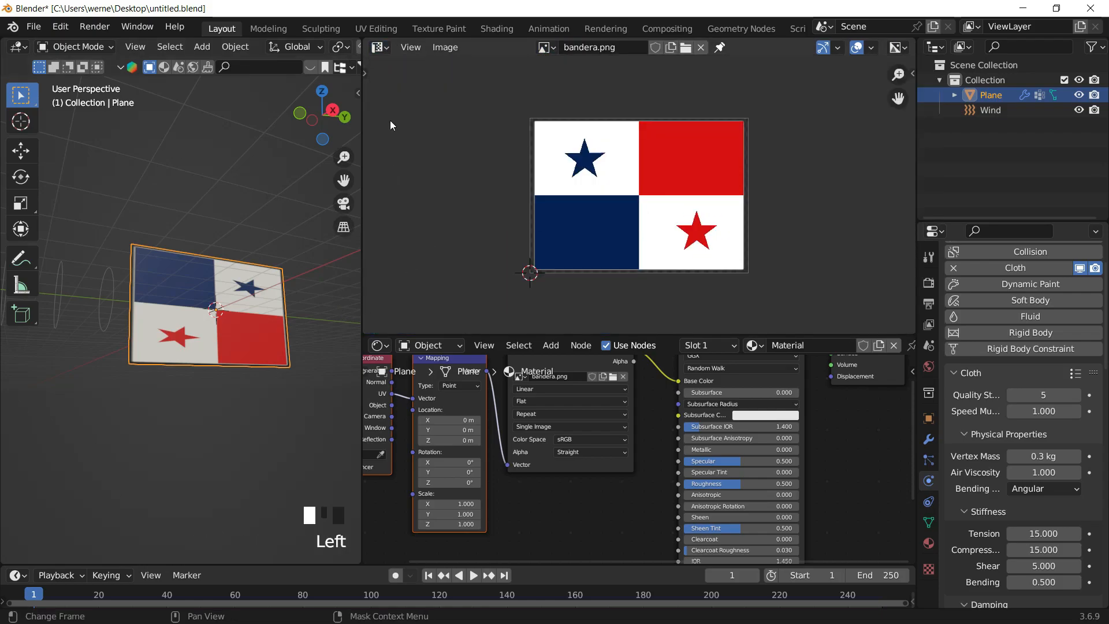
pyautogui.press('Tab')
pyautogui.click(334, 110)
pyautogui.scroll(1, 319, 302)
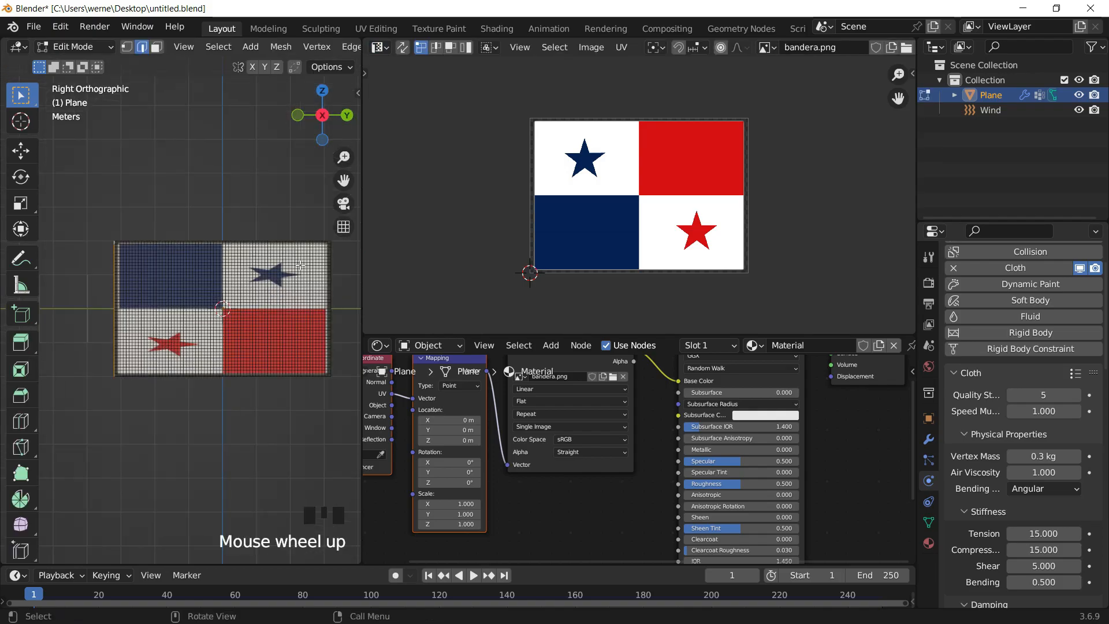
pyautogui.press('a')
pyautogui.keyDown('shift'); pyautogui.moveTo(319, 302); pyautogui.dragTo(300, 295, button='middle'); pyautogui.keyUp('shift')
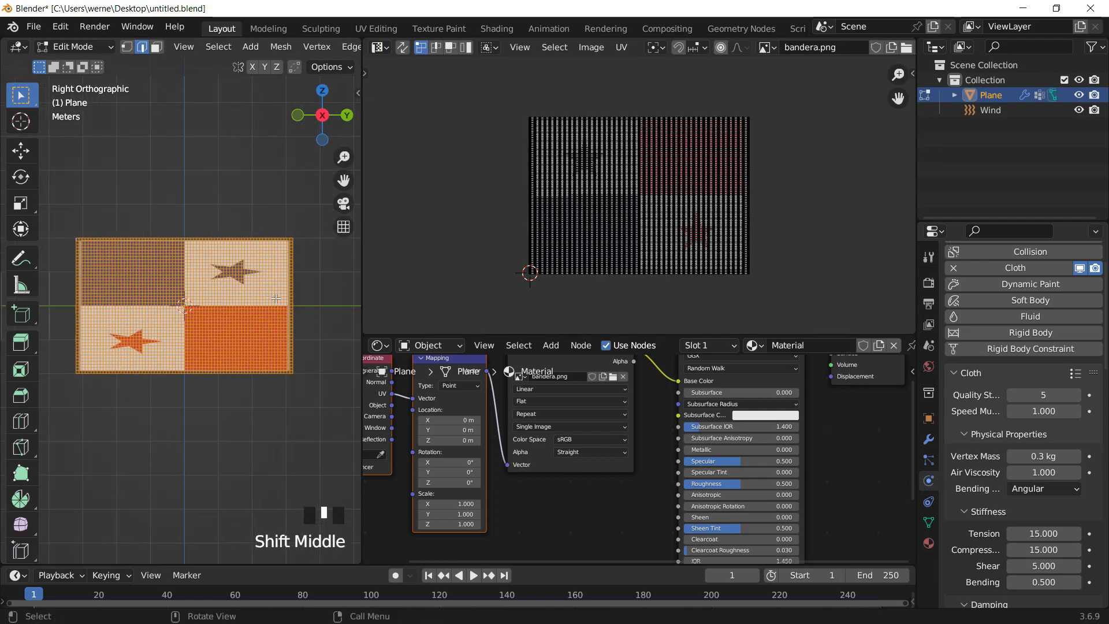
pyautogui.press('u')
pyautogui.click(276, 298)
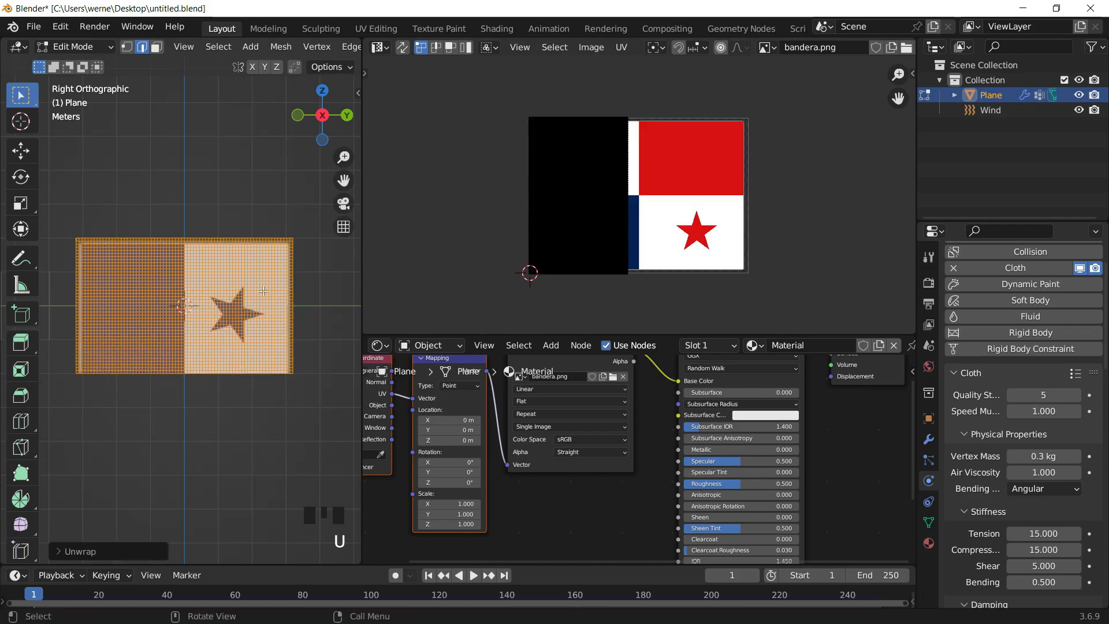
pyautogui.press('u')
pyautogui.click(268, 413)
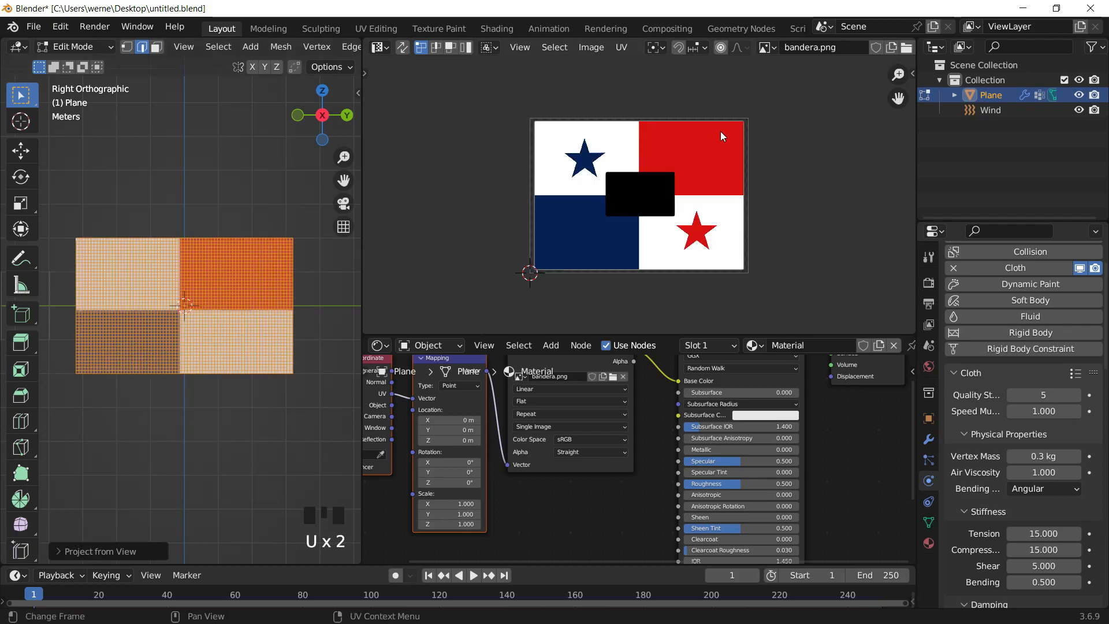
# - Scale the flag's UVs up by about 3.13 to fill the image
pyautogui.click(619, 171)
pyautogui.press('s')
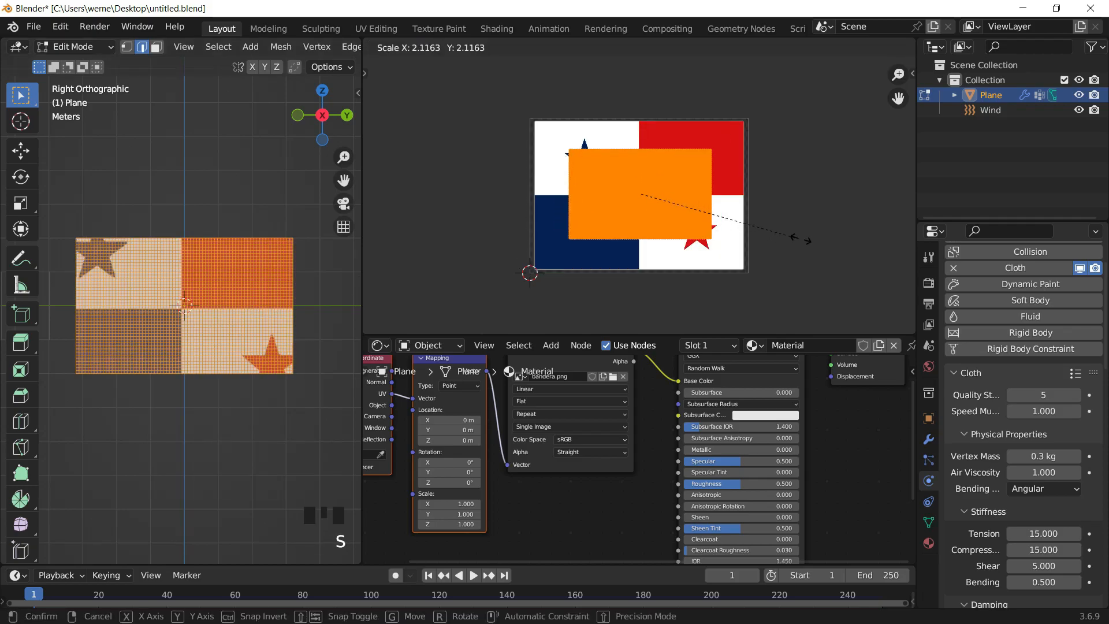
pyautogui.click(882, 242)
# - Try stretching the UVs along Y by about 1.04, then undo that scale
pyautogui.press('Tab')
pyautogui.moveTo(244, 190); pyautogui.dragTo(208, 268, button='middle')
pyautogui.scroll(3, 208, 268)
pyautogui.press('Tab')
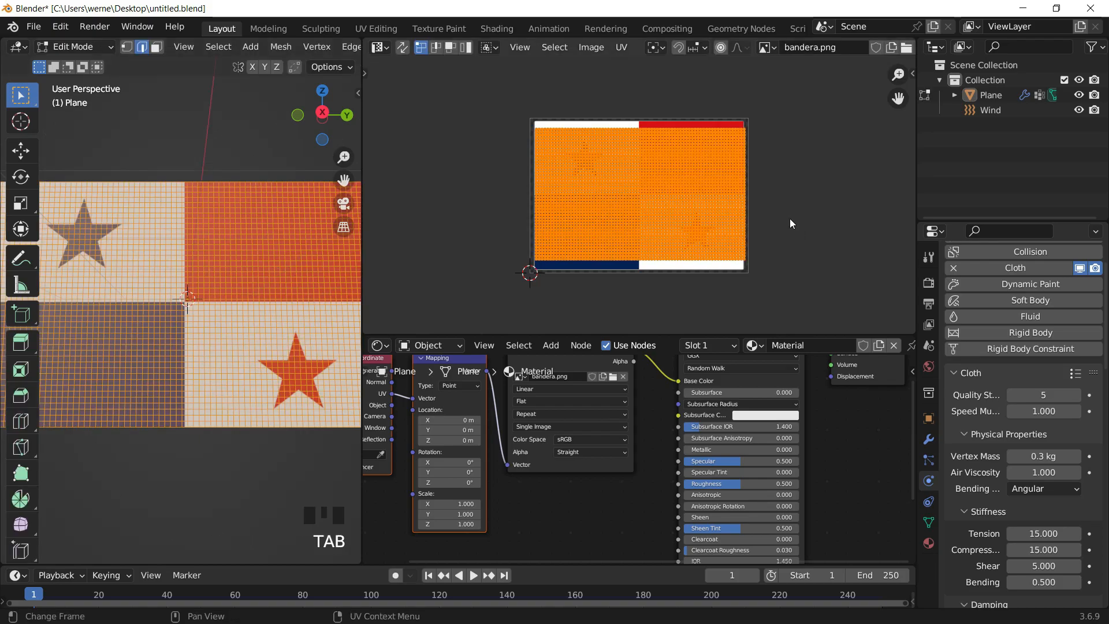
pyautogui.press('s')
pyautogui.press('y')
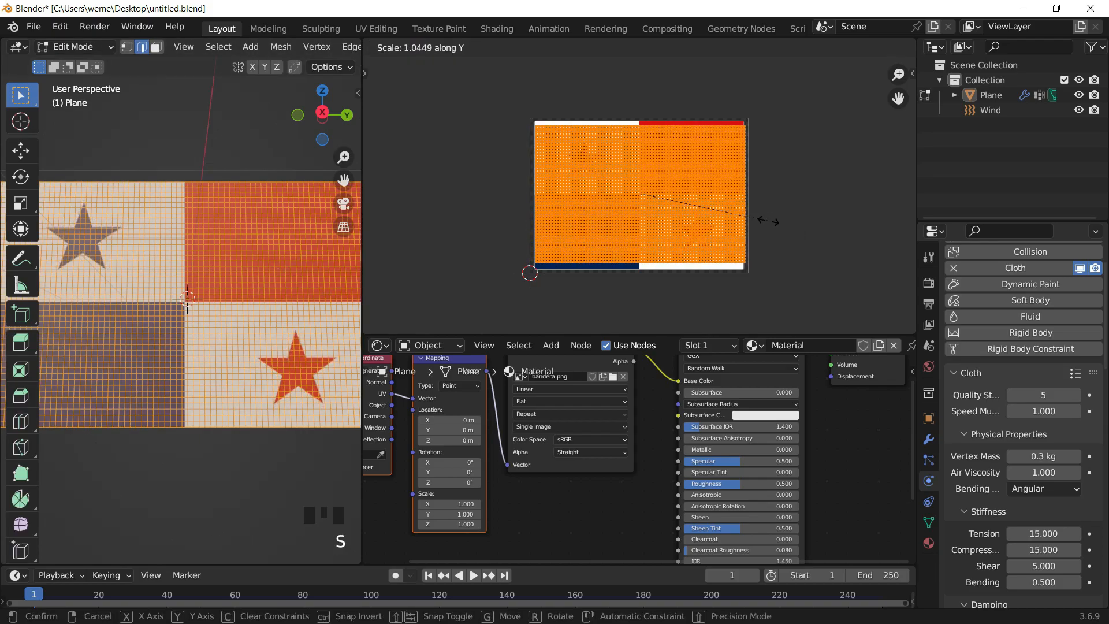
pyautogui.click(774, 224)
pyautogui.press('g')
pyautogui.press('y')
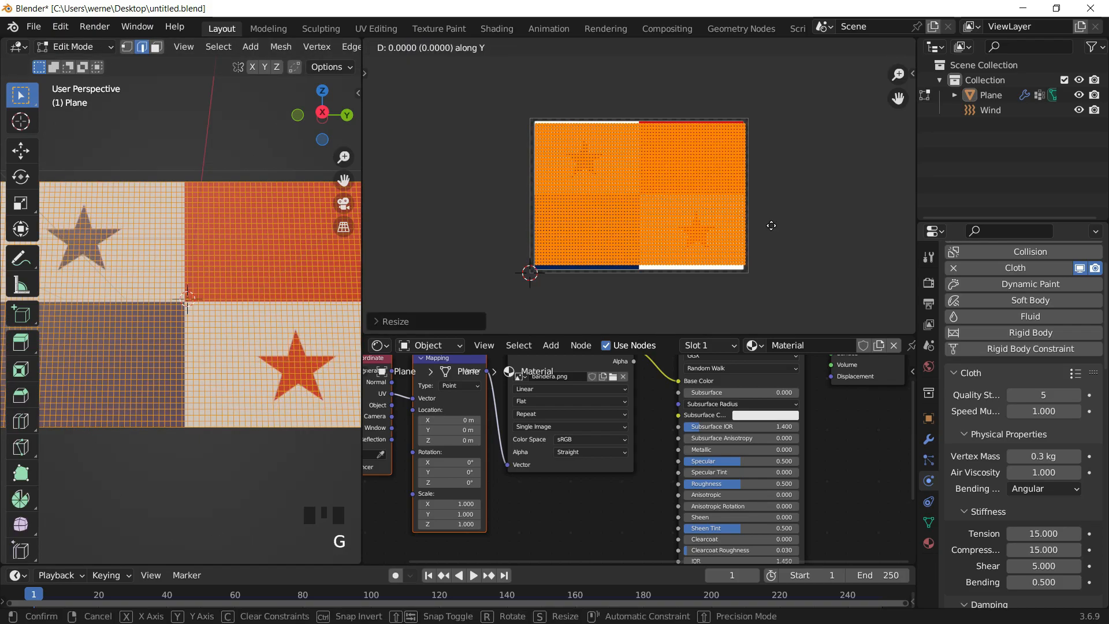
pyautogui.press('Escape')
pyautogui.hotkey('ctrl', 'z')
# - Scale the UVs uniformly by about 0.97 and then along Y by about 1.04 to fit the flag image
pyautogui.press('s')
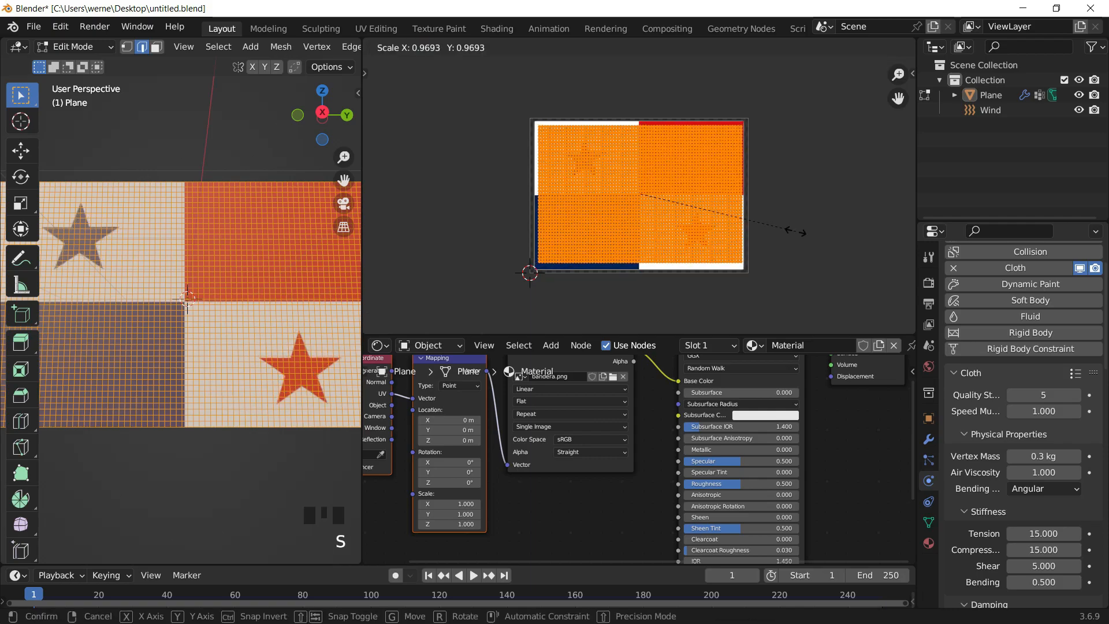
pyautogui.click(796, 232)
pyautogui.press('g')
pyautogui.press('y')
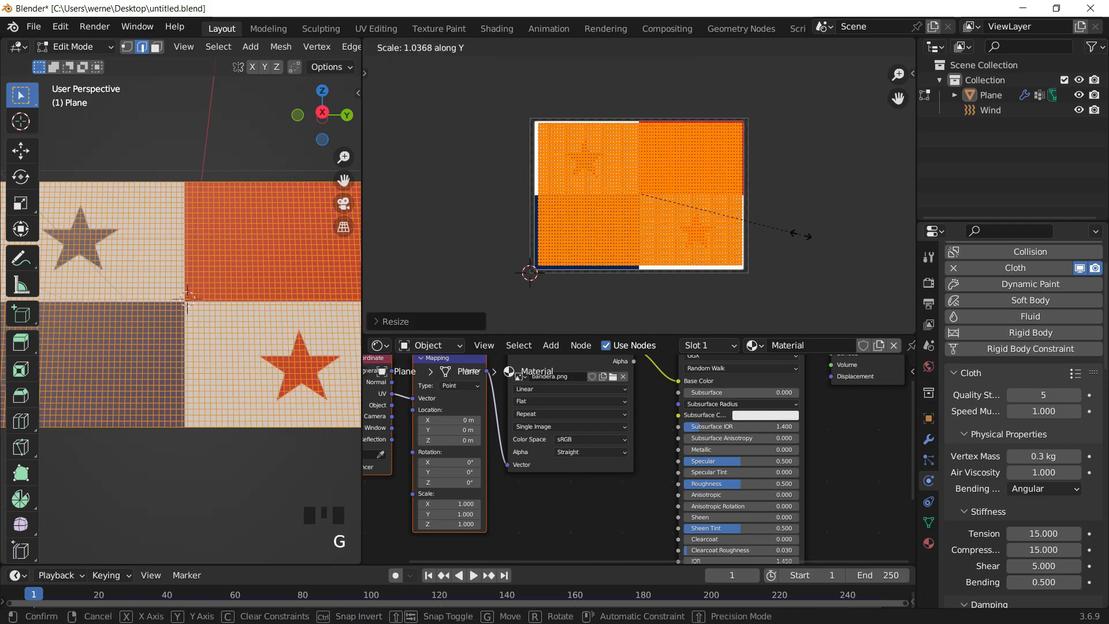
pyautogui.click(801, 235)
# - Return to Object Mode and enlarge the 3D viewport over the other editors around the flag
pyautogui.press('Tab')
pyautogui.moveTo(178, 261); pyautogui.dragTo(286, 268, button='middle')
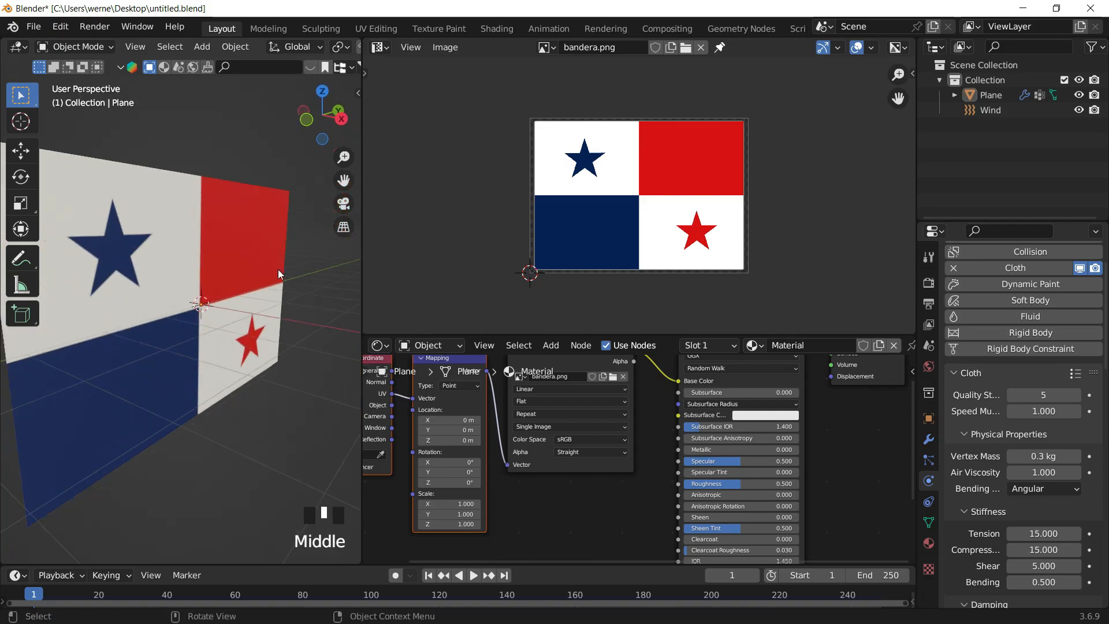
pyautogui.moveTo(356, 264); pyautogui.dragTo(809, 267)
pyautogui.scroll(-2, 560, 296)
pyautogui.keyDown('shift'); pyautogui.moveTo(560, 296); pyautogui.dragTo(454, 332, button='middle'); pyautogui.keyUp('shift')
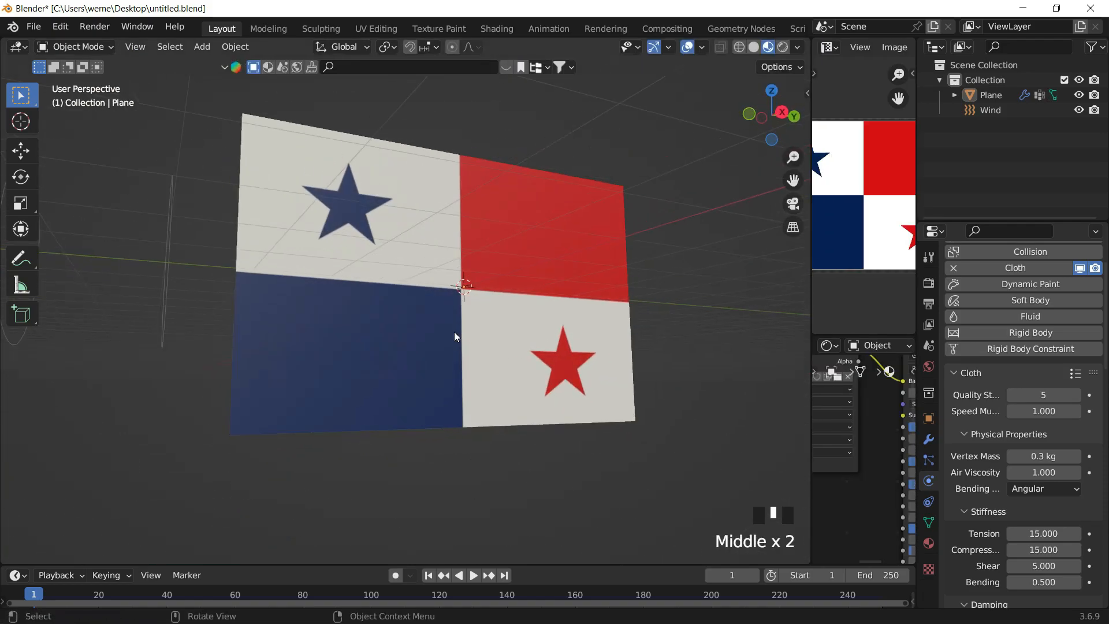
# - Play the animation to watch the textured flag wave, then stop playback
pyautogui.press('space')
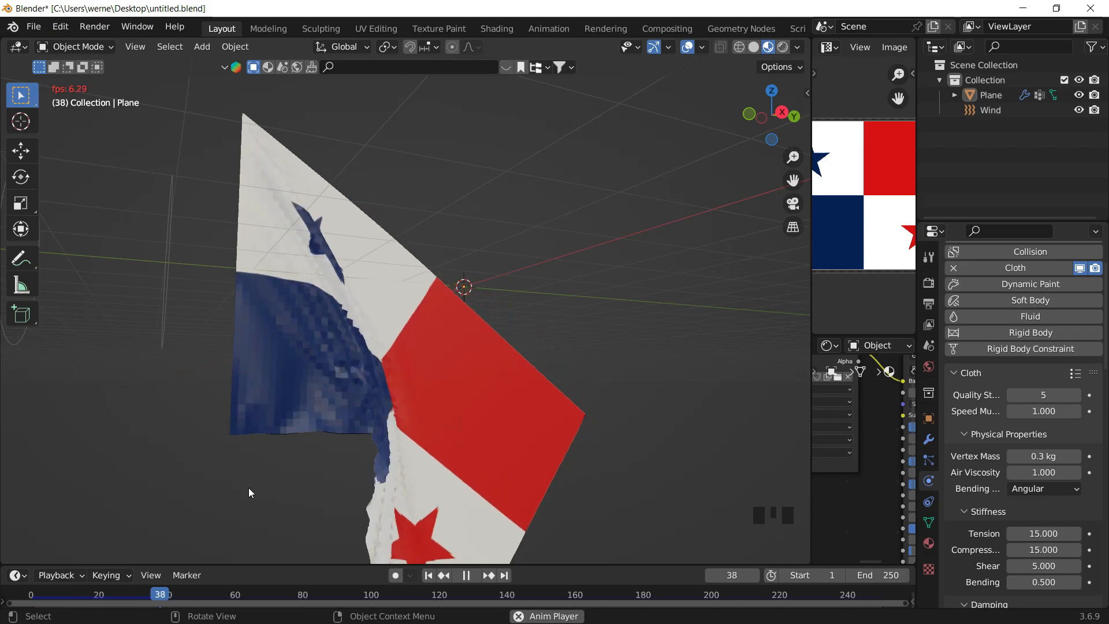
pyautogui.moveTo(348, 379); pyautogui.dragTo(507, 346, button='middle')
pyautogui.press('space')
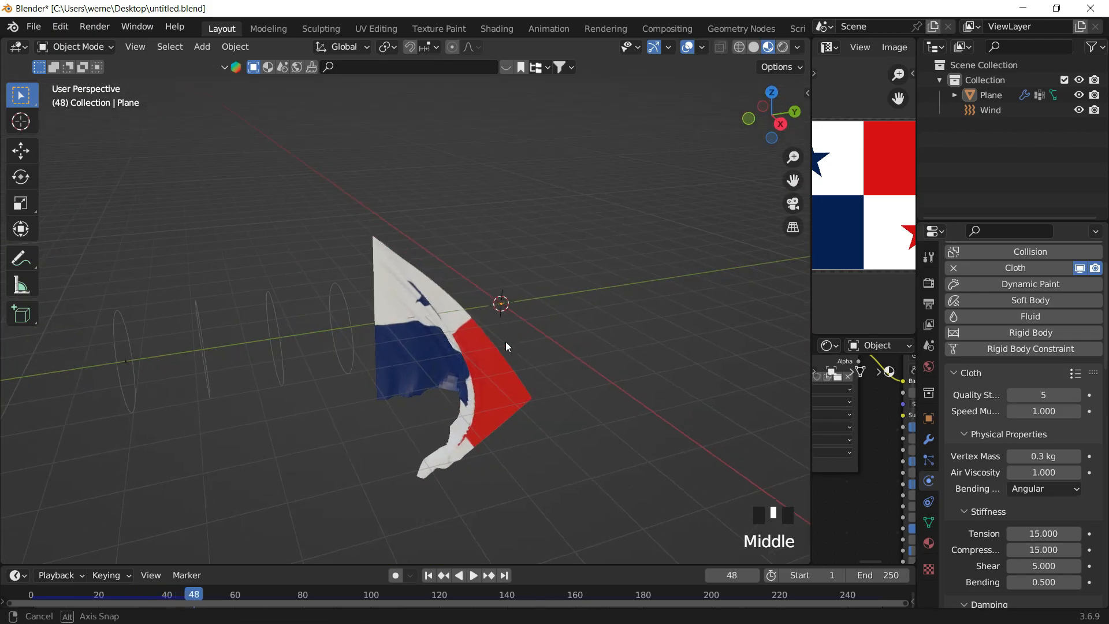
# - Restore the viewport width, add a camera to the scene and switch to the camera view
pyautogui.moveTo(810, 295); pyautogui.dragTo(633, 294)
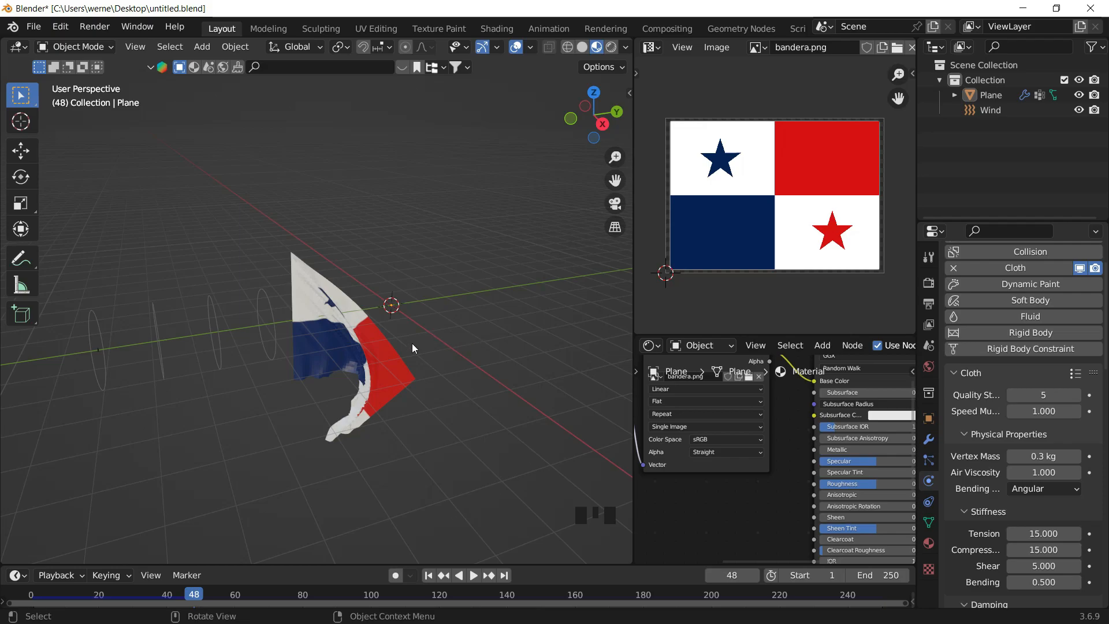
pyautogui.click(261, 288)
pyautogui.click(486, 218)
pyautogui.scroll(2, 426, 307)
pyautogui.moveTo(427, 305); pyautogui.dragTo(390, 279, button='middle')
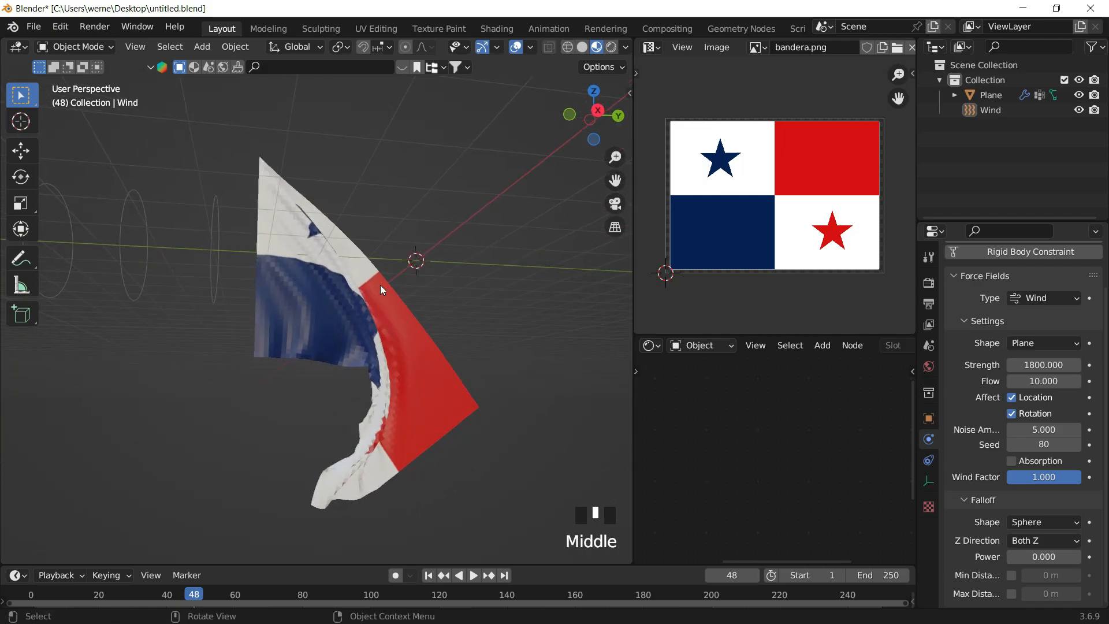
pyautogui.click(380, 283)
pyautogui.click(472, 237)
pyautogui.hotkey('shift', 'a')
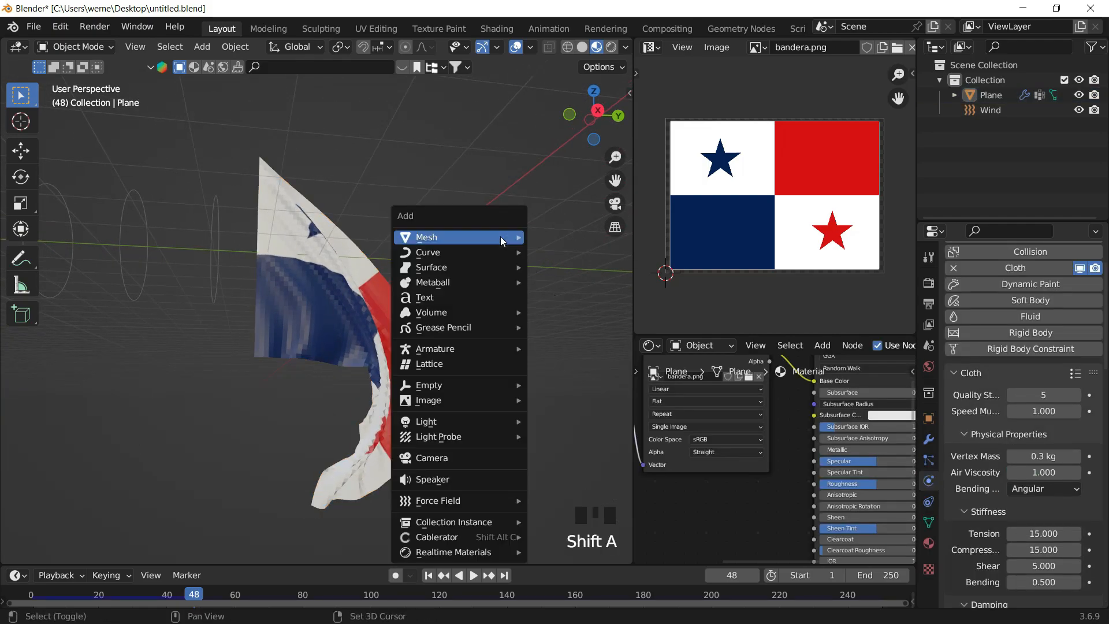
pyautogui.click(440, 456)
pyautogui.click(616, 204)
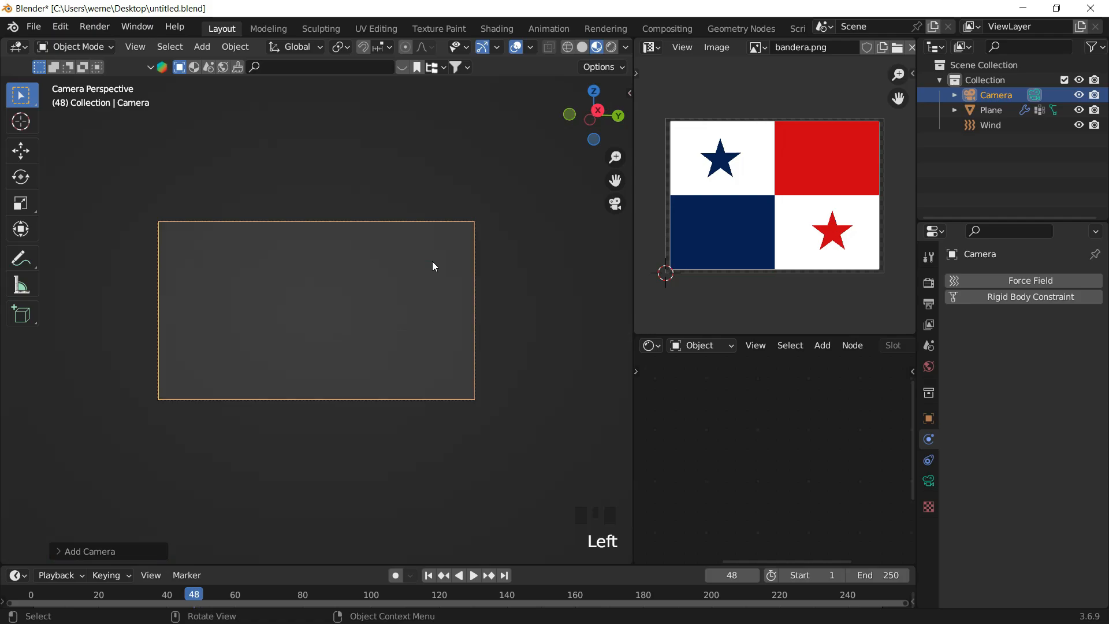
# - Frame the flag inside the camera view
pyautogui.press('n')
pyautogui.click(624, 158)
pyautogui.click(573, 271)
pyautogui.press('n')
pyautogui.scroll(-13, 389, 279)
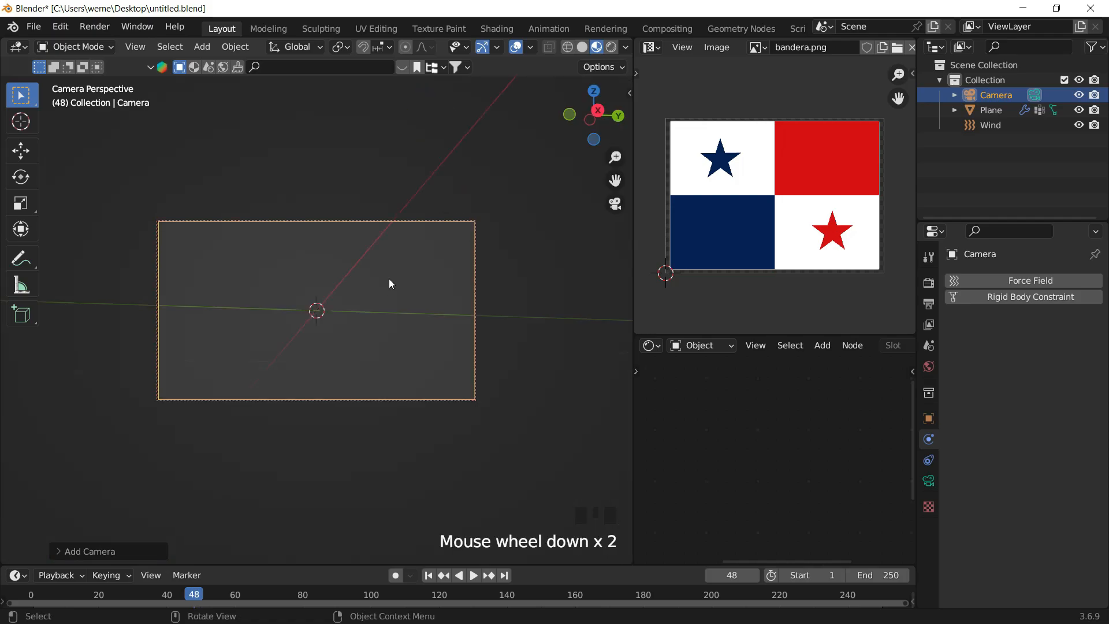
pyautogui.keyDown('shift'); pyautogui.moveTo(404, 258); pyautogui.dragTo(395, 292, button='middle'); pyautogui.keyUp('shift')
pyautogui.scroll(-2, 416, 254)
# - Play the animation and refine the camera framing of the waving flag
pyautogui.press('space')
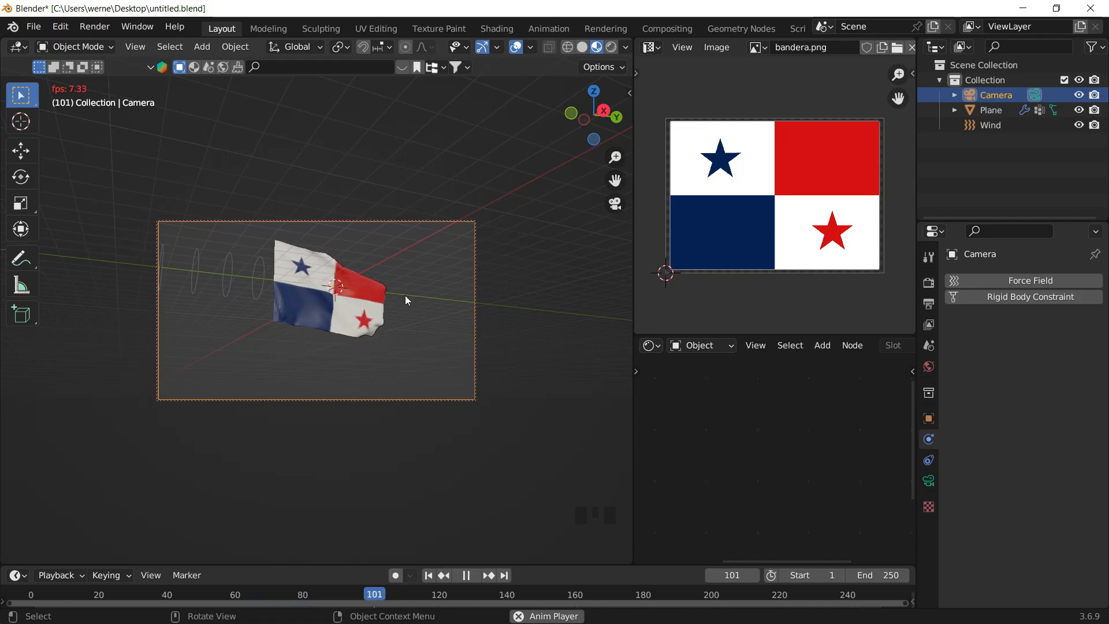
pyautogui.scroll(2, 407, 301)
pyautogui.keyDown('shift'); pyautogui.moveTo(407, 300); pyautogui.dragTo(393, 319, button='middle'); pyautogui.keyUp('shift')
pyautogui.scroll(-1, 387, 323)
# - Add a cylinder beside the flag and set its depth to about 45 m
pyautogui.click(488, 214)
pyautogui.click(615, 204)
pyautogui.keyDown('shift'); pyautogui.moveTo(311, 265); pyautogui.dragTo(345, 268, button='middle'); pyautogui.keyUp('shift')
pyautogui.scroll(3, 311, 250)
pyautogui.hotkey('shift', 'a')
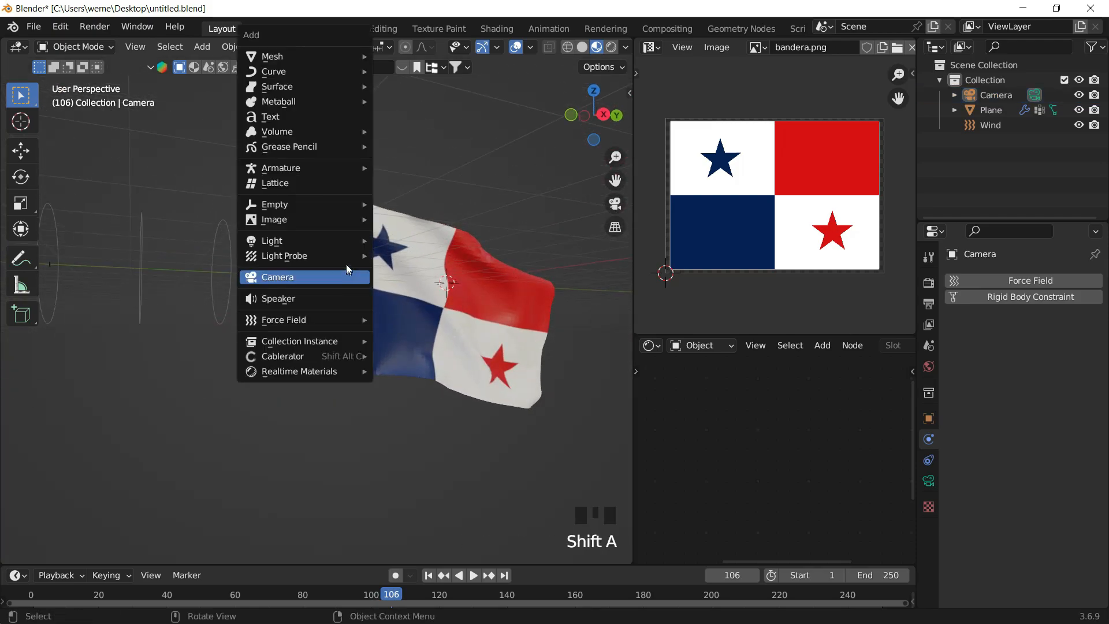
pyautogui.moveTo(306, 55)
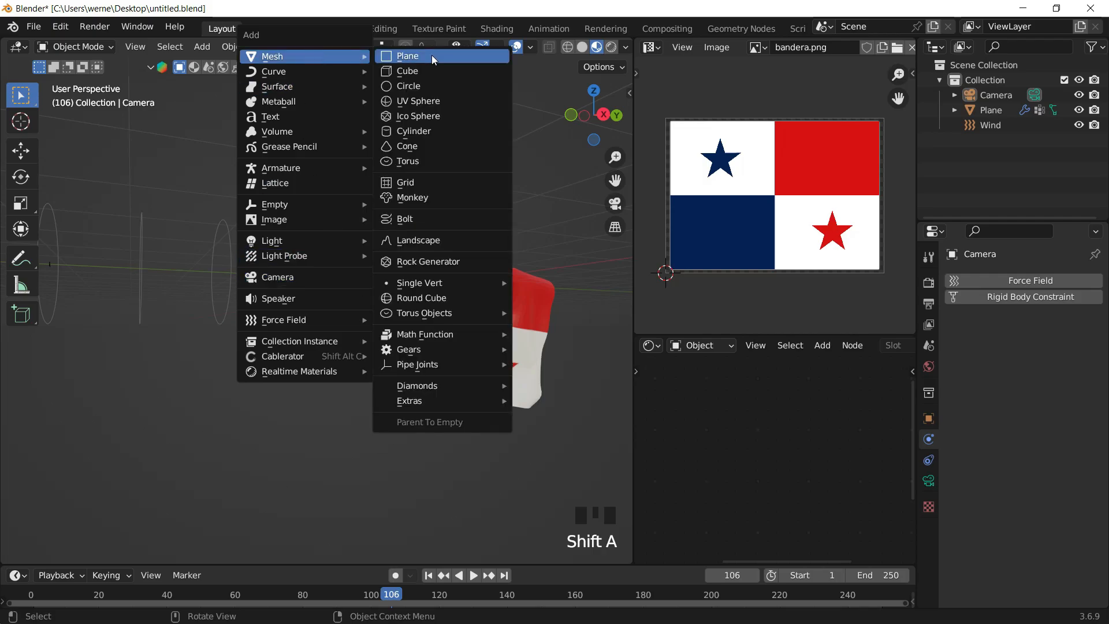
pyautogui.click(415, 135)
pyautogui.click(58, 552)
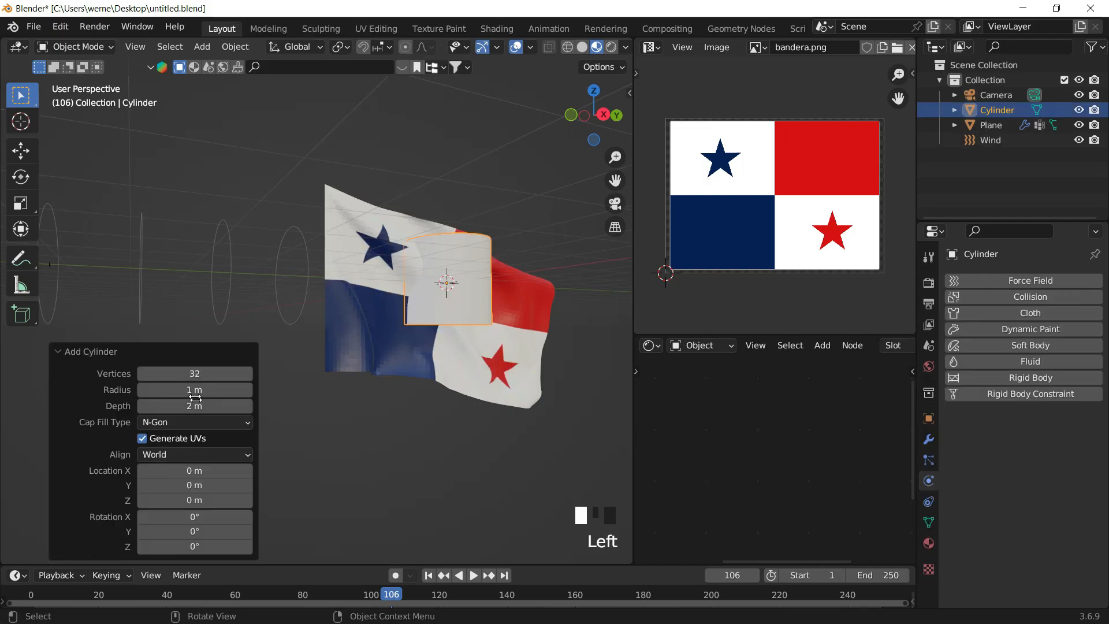
pyautogui.moveTo(526, 253); pyautogui.dragTo(465, 270)
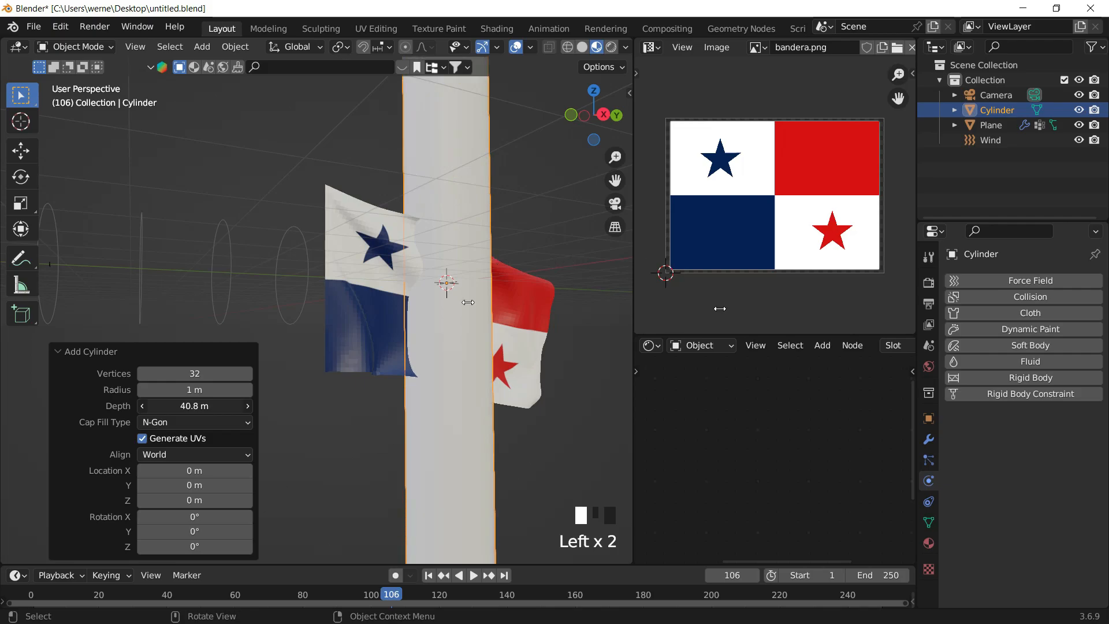
# - Scale the cylinder down uniformly and stretch it along Z into a thin pole
pyautogui.press('s')
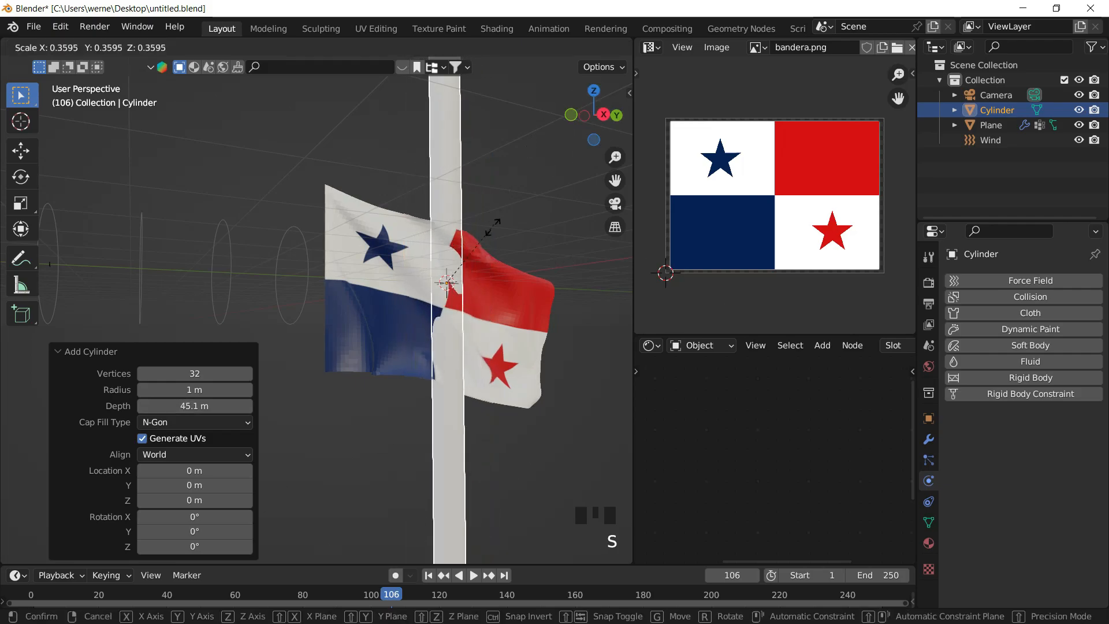
pyautogui.click(467, 273)
pyautogui.press('s')
pyautogui.press('z')
pyautogui.click(563, 288)
# - Move the pole about 3.72 m along Y and about 6.27 m down along Z, toward the flag's edge
pyautogui.press('g')
pyautogui.press('y')
pyautogui.click(415, 303)
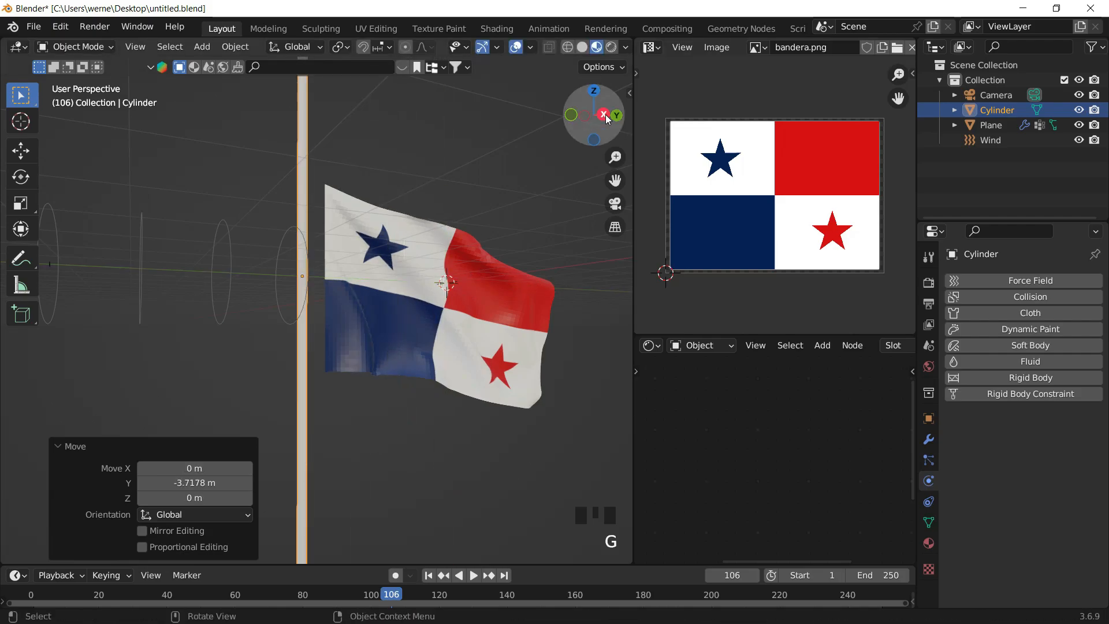
pyautogui.click(605, 116)
pyautogui.press('z')
pyautogui.click(644, 162)
pyautogui.press('g')
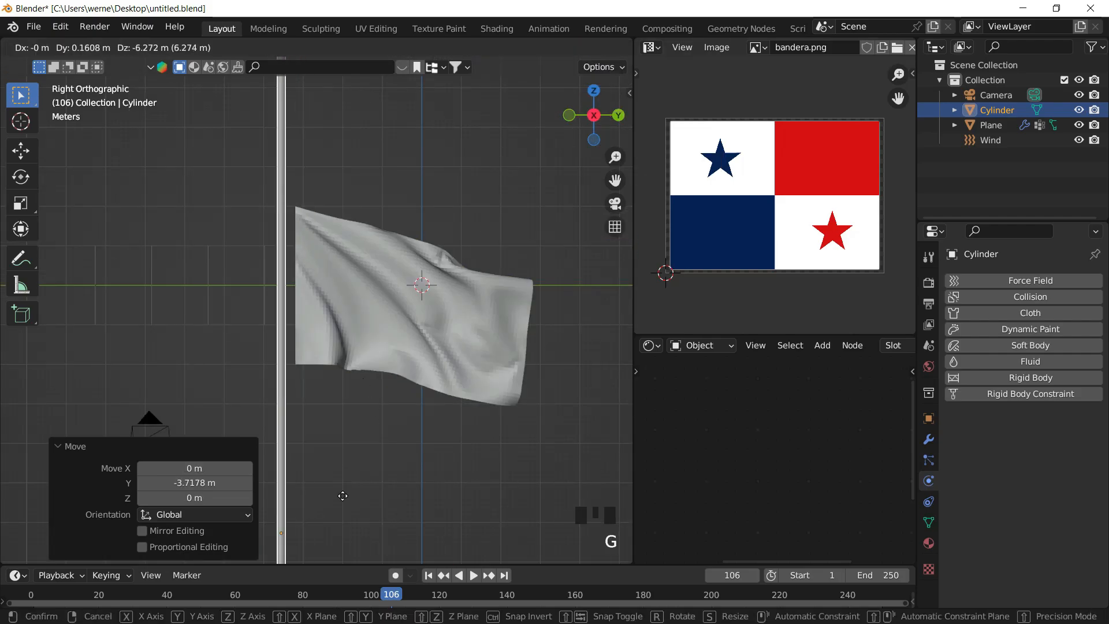
pyautogui.click(353, 152)
# - Nudge the pole about 0.07 m along Y so it touches the flag's edge
pyautogui.scroll(4, 349, 223)
pyautogui.keyDown('shift'); pyautogui.moveTo(349, 223); pyautogui.dragTo(361, 256, button='middle'); pyautogui.keyUp('shift')
pyautogui.scroll(1, 344, 225)
pyautogui.press('g')
pyautogui.click(370, 257)
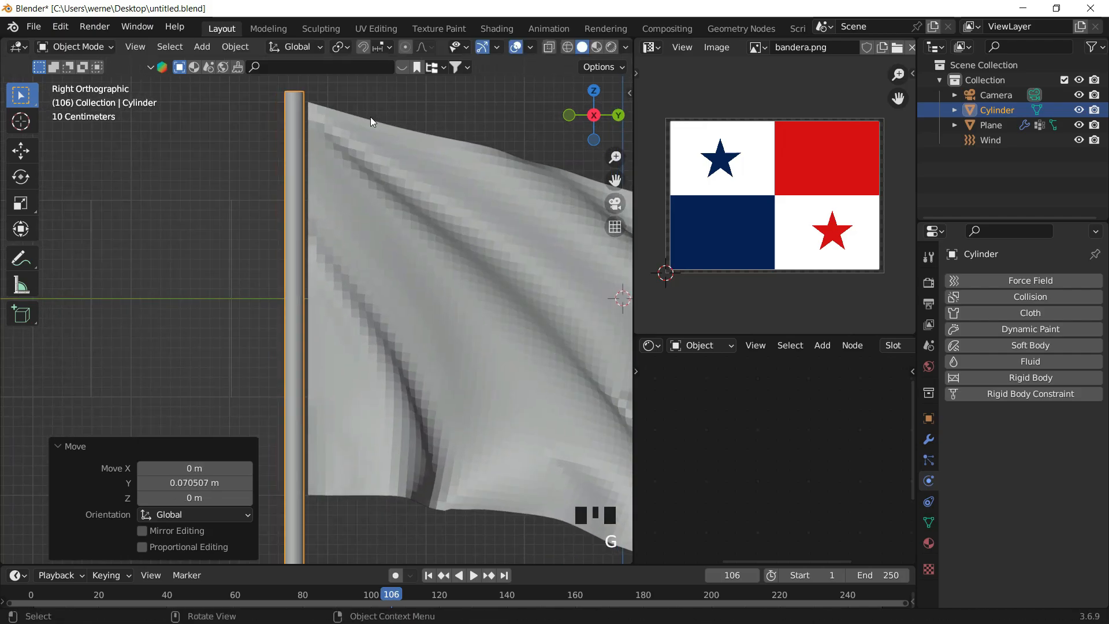
pyautogui.keyDown('shift'); pyautogui.moveTo(406, 110); pyautogui.dragTo(393, 100, button='middle'); pyautogui.keyUp('shift')
pyautogui.click(393, 100)
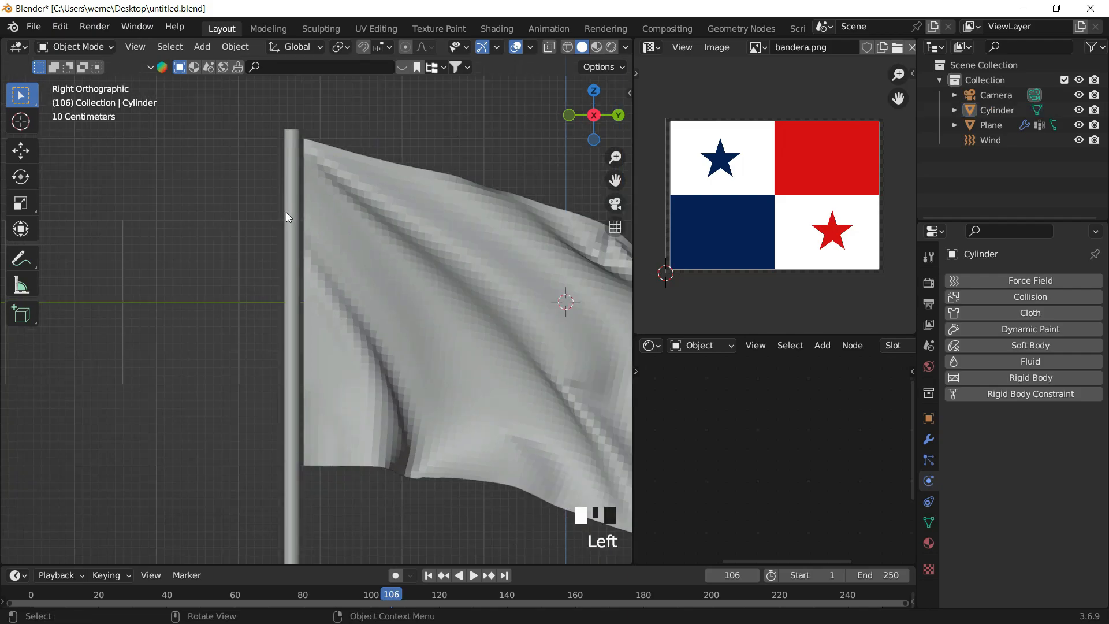
# - Shade the pole smooth with Auto Smooth at 30°
pyautogui.click(286, 211)
pyautogui.rightClick(285, 206)
pyautogui.click(273, 220)
pyautogui.scroll(2, 342, 148)
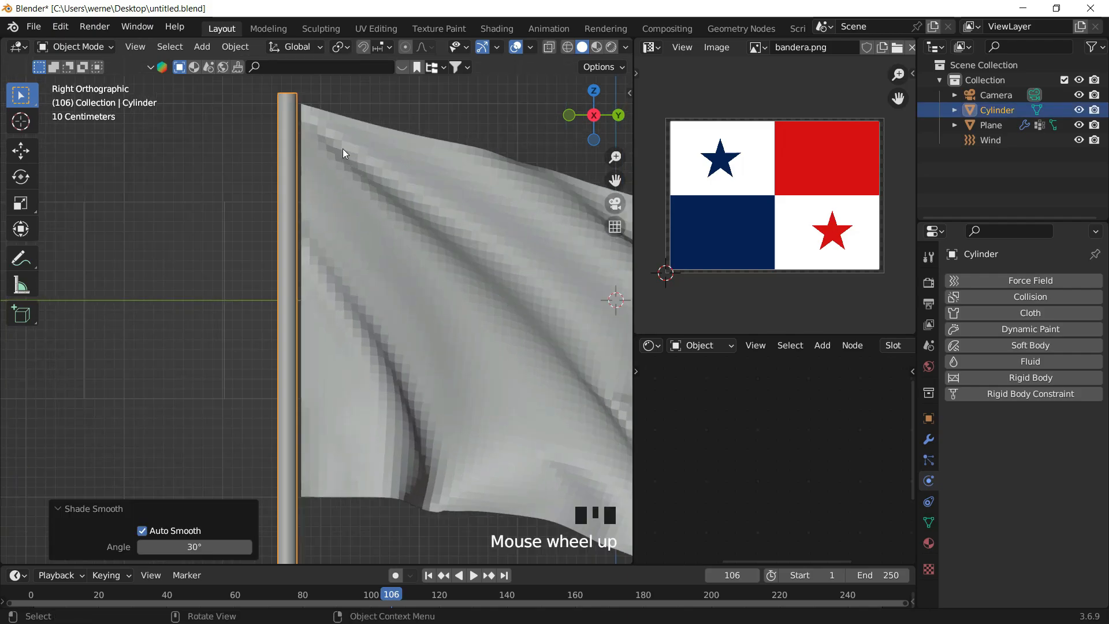
# - Add a cube near the flag's attached edge in the right orthographic view
pyautogui.keyDown('shift'); pyautogui.moveTo(342, 148); pyautogui.dragTo(311, 237, button='middle'); pyautogui.keyUp('shift')
pyautogui.scroll(5, 339, 287)
pyautogui.click(379, 142)
pyautogui.moveTo(380, 141); pyautogui.dragTo(341, 146, button='middle')
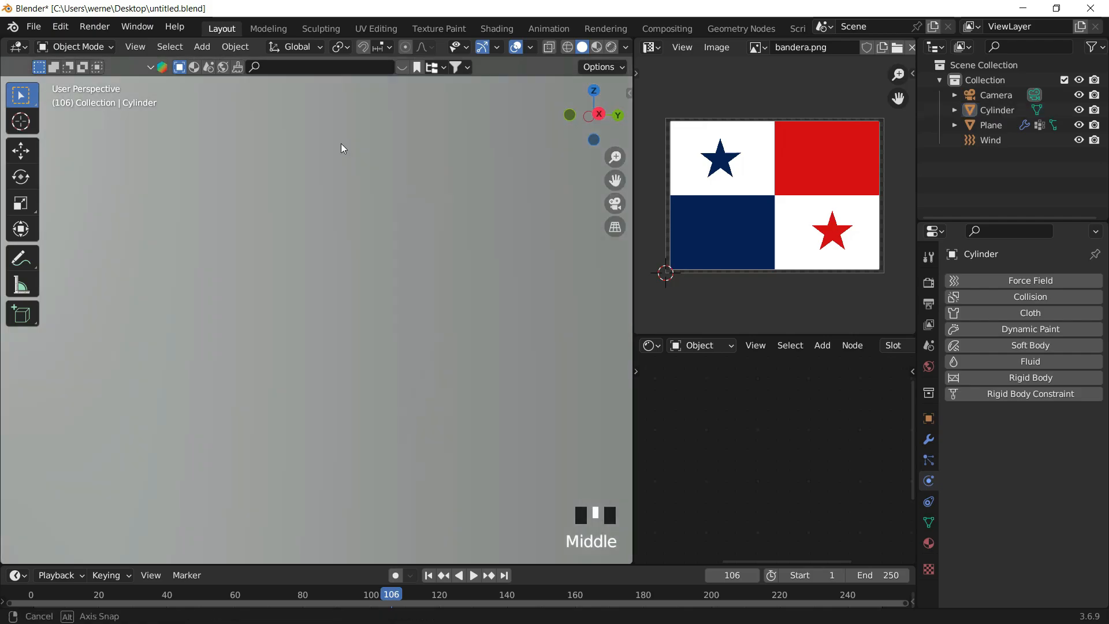
pyautogui.scroll(-7, 338, 152)
pyautogui.scroll(-4, 338, 153)
pyautogui.scroll(4, 312, 145)
pyautogui.keyDown('shift'); pyautogui.moveTo(296, 129); pyautogui.dragTo(371, 303, button='middle'); pyautogui.keyUp('shift')
pyautogui.scroll(2, 352, 254)
pyautogui.keyDown('shift'); pyautogui.moveTo(341, 215); pyautogui.dragTo(349, 189, button='middle'); pyautogui.keyUp('shift')
pyautogui.click(602, 114)
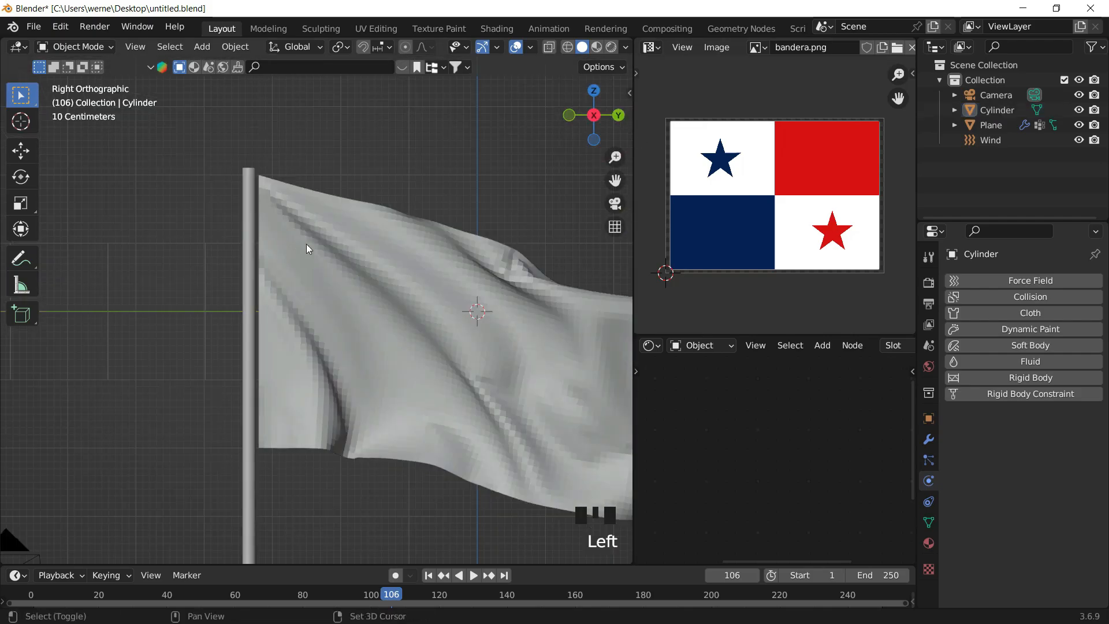
pyautogui.keyDown('shift'); pyautogui.moveTo(294, 248); pyautogui.dragTo(339, 192, button='middle'); pyautogui.keyUp('shift')
pyautogui.hotkey('shift', 'a')
pyautogui.moveTo(339, 192)
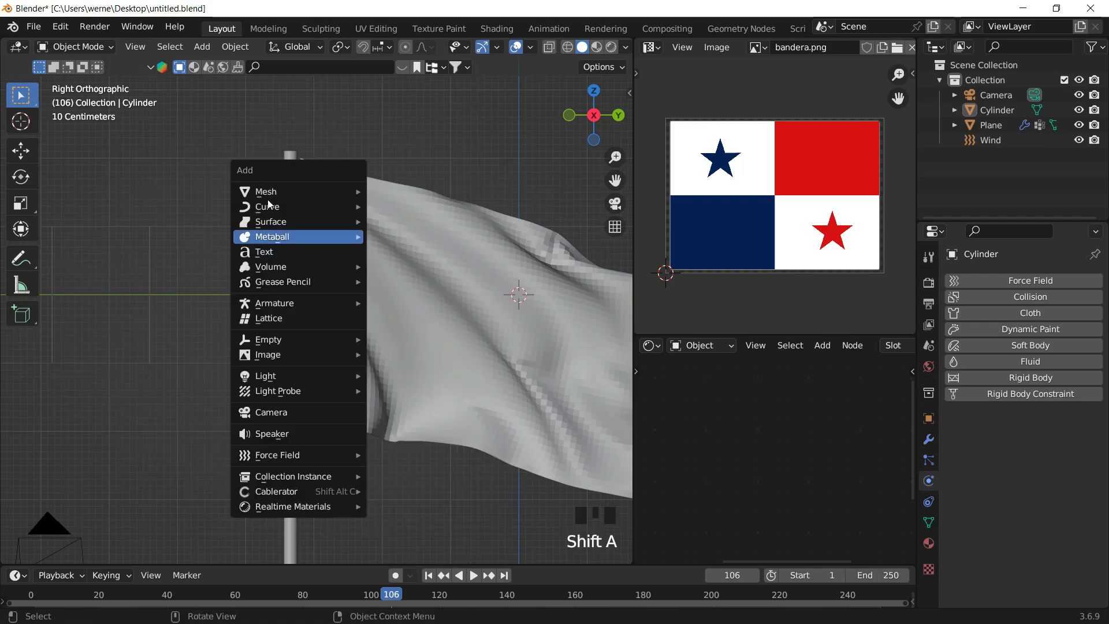
pyautogui.click(456, 207)
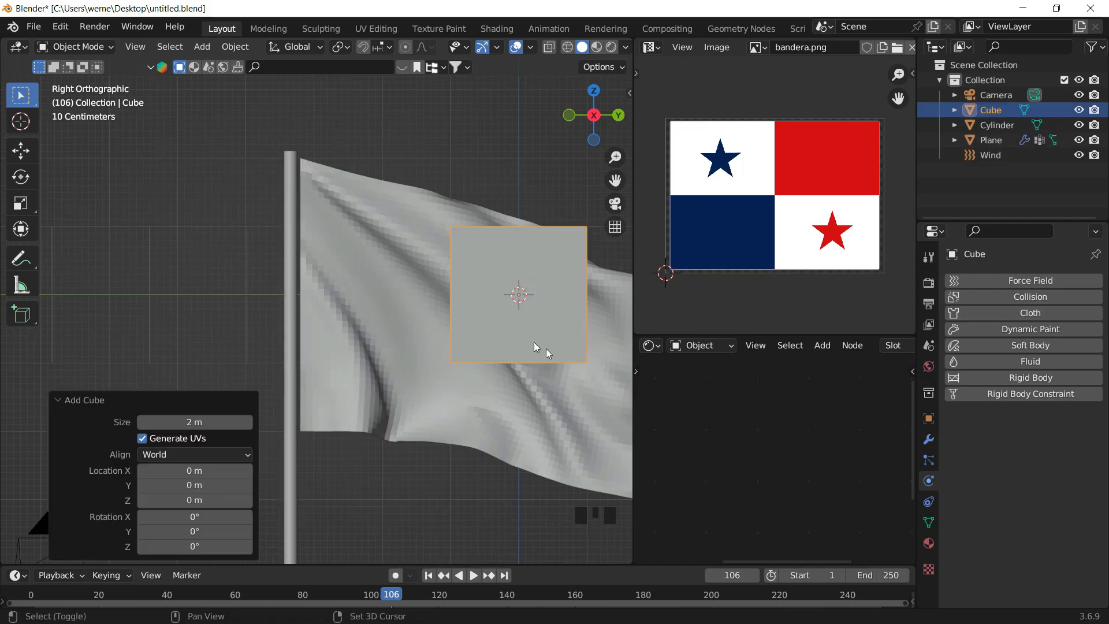
# - Flatten the cube along Y and stretch it along Z into a thin vertical strip
pyautogui.keyDown('shift'); pyautogui.moveTo(545, 348); pyautogui.dragTo(483, 334, button='middle'); pyautogui.keyUp('shift')
pyautogui.press('s')
pyautogui.press('y')
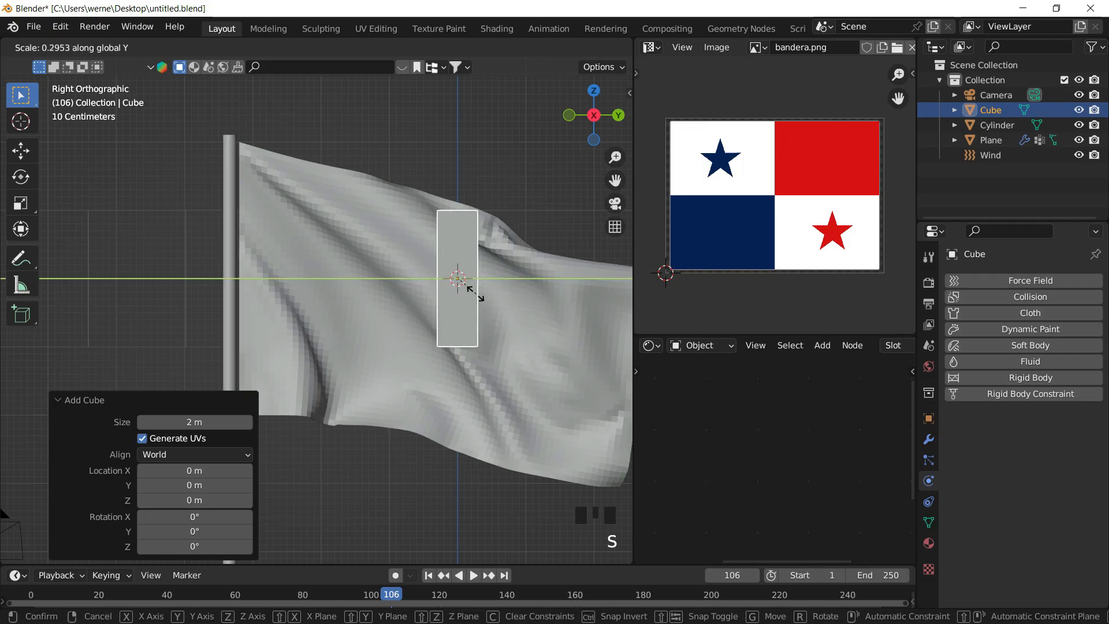
pyautogui.click(460, 285)
pyautogui.press('s')
pyautogui.press('z')
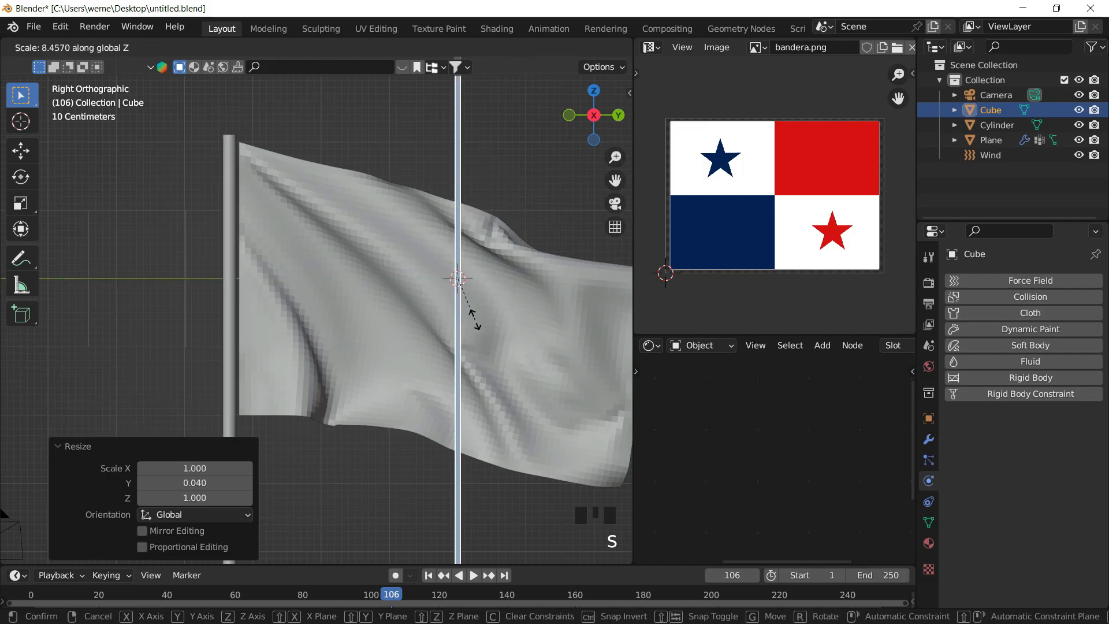
pyautogui.click(464, 285)
# - Move the strip about 3.2 m along Y onto the flag's pole edge and thin it along X
pyautogui.press('g')
pyautogui.press('y')
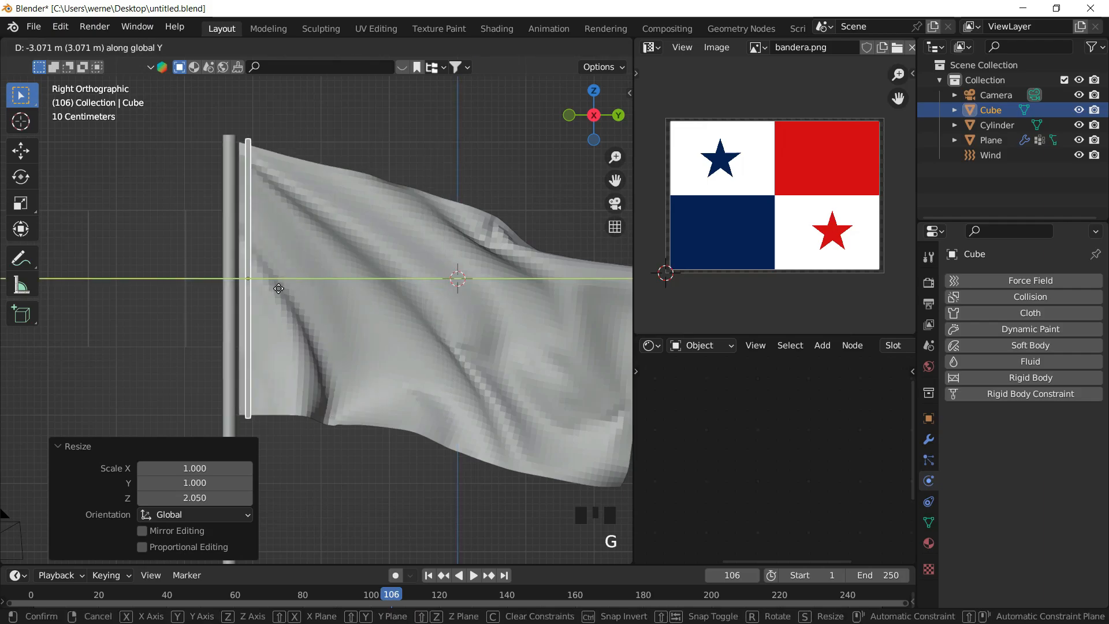
pyautogui.click(605, 120)
pyautogui.click(569, 115)
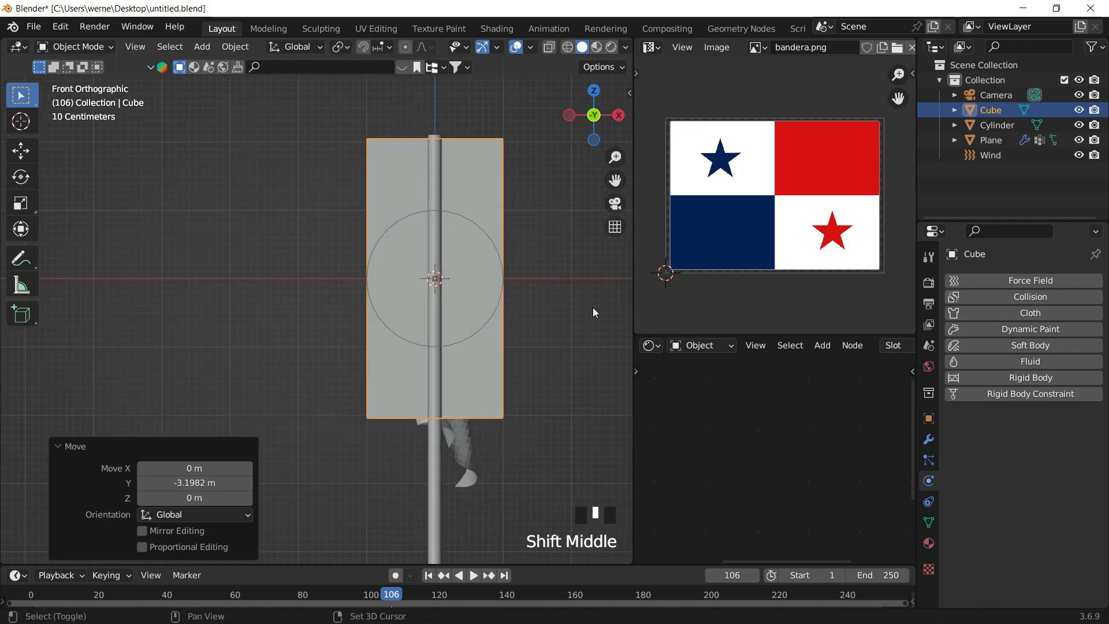
pyautogui.press('s')
pyautogui.press('x')
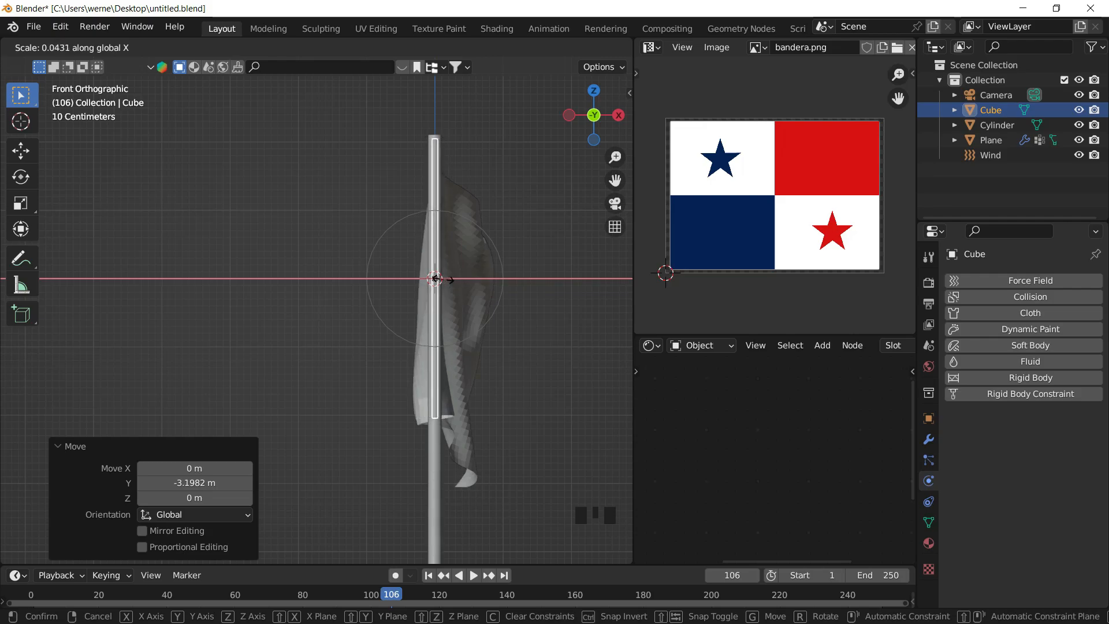
pyautogui.click(440, 274)
# - Scale the strip along Z to match the height of the flag's attached edge
pyautogui.moveTo(505, 169); pyautogui.dragTo(380, 184, button='middle')
pyautogui.scroll(3, 310, 188)
pyautogui.moveTo(310, 188); pyautogui.dragTo(312, 168, button='middle')
pyautogui.scroll(-2, 312, 171)
pyautogui.keyDown('shift'); pyautogui.moveTo(288, 269); pyautogui.dragTo(360, 201, button='middle'); pyautogui.keyUp('shift')
pyautogui.click(602, 113)
pyautogui.keyDown('shift'); pyautogui.moveTo(466, 266); pyautogui.dragTo(489, 280, button='middle'); pyautogui.keyUp('shift')
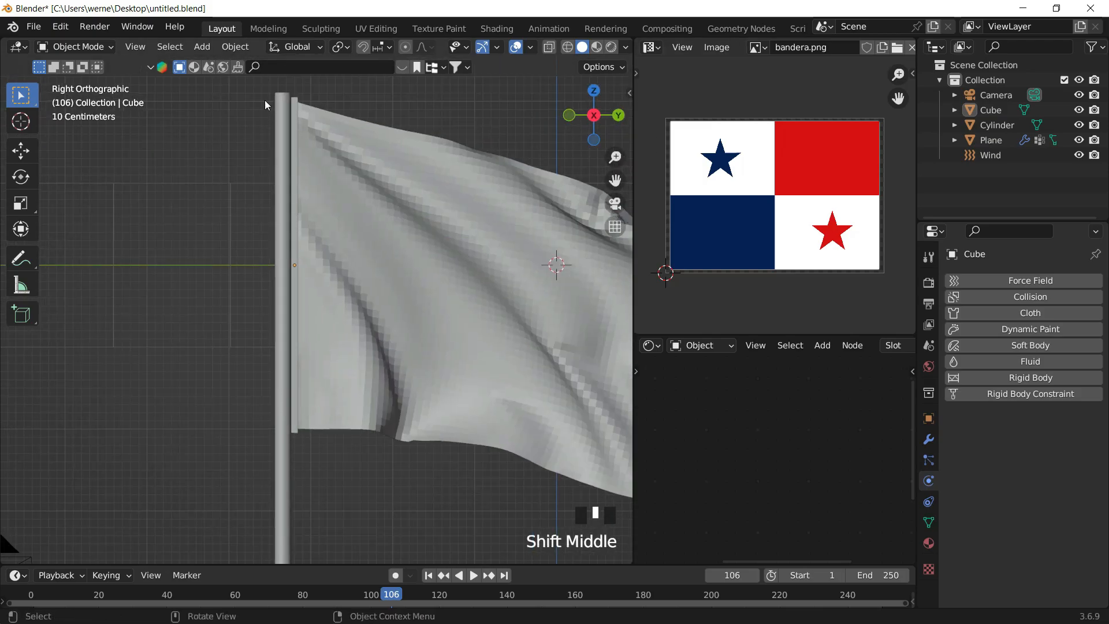
pyautogui.click(286, 173)
pyautogui.click(296, 97)
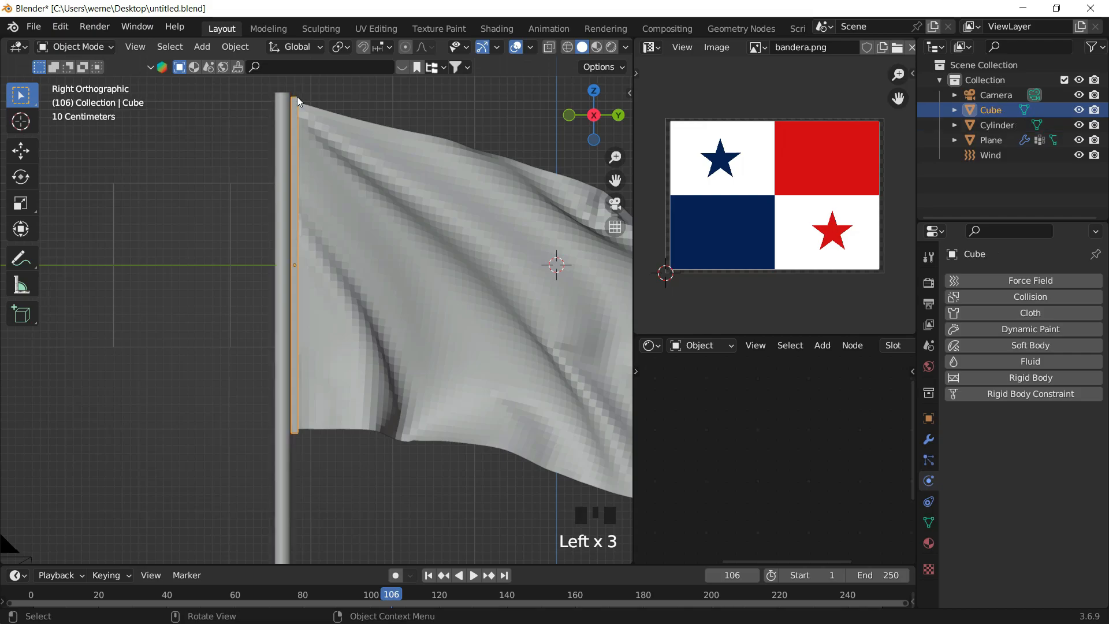
pyautogui.press('s')
pyautogui.press('z')
pyautogui.click(404, 185)
# - Return to the camera view and switch the viewport to rendered shading
pyautogui.moveTo(404, 185); pyautogui.dragTo(366, 189, button='middle')
pyautogui.scroll(-4, 322, 277)
pyautogui.moveTo(322, 277); pyautogui.dragTo(559, 224, button='middle')
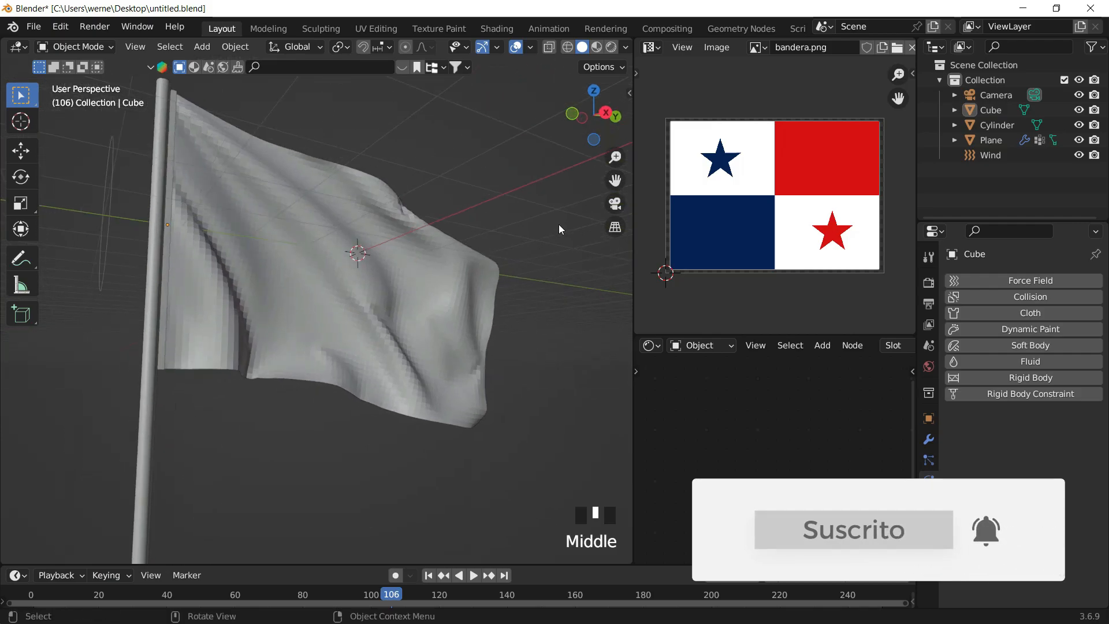
pyautogui.click(615, 203)
pyautogui.keyDown('shift'); pyautogui.moveTo(380, 287); pyautogui.dragTo(376, 287, button='middle'); pyautogui.keyUp('shift')
pyautogui.press('z')
pyautogui.click(372, 202)
# - Set the render engine to Cycles and the device to GPU Compute
pyautogui.click(929, 283)
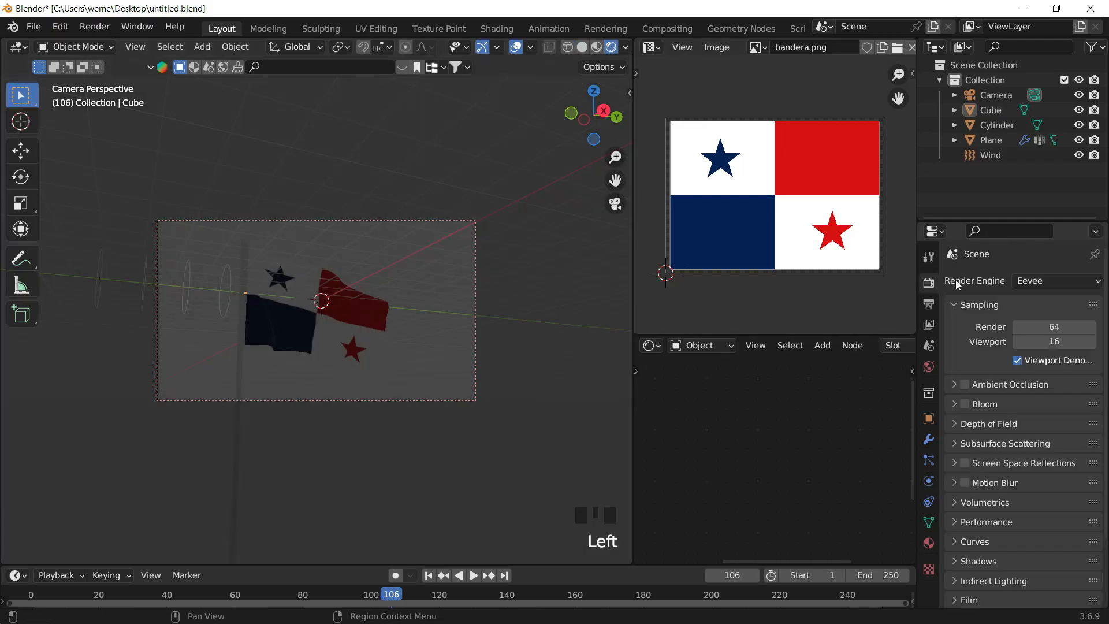
pyautogui.click(1030, 281)
pyautogui.click(1052, 331)
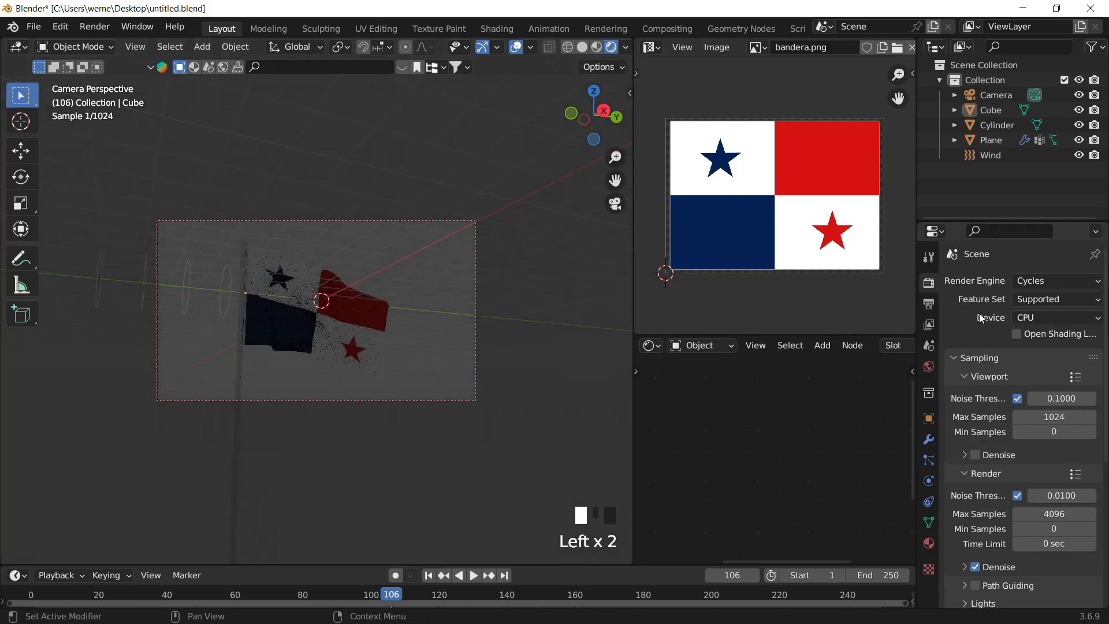
pyautogui.click(1038, 318)
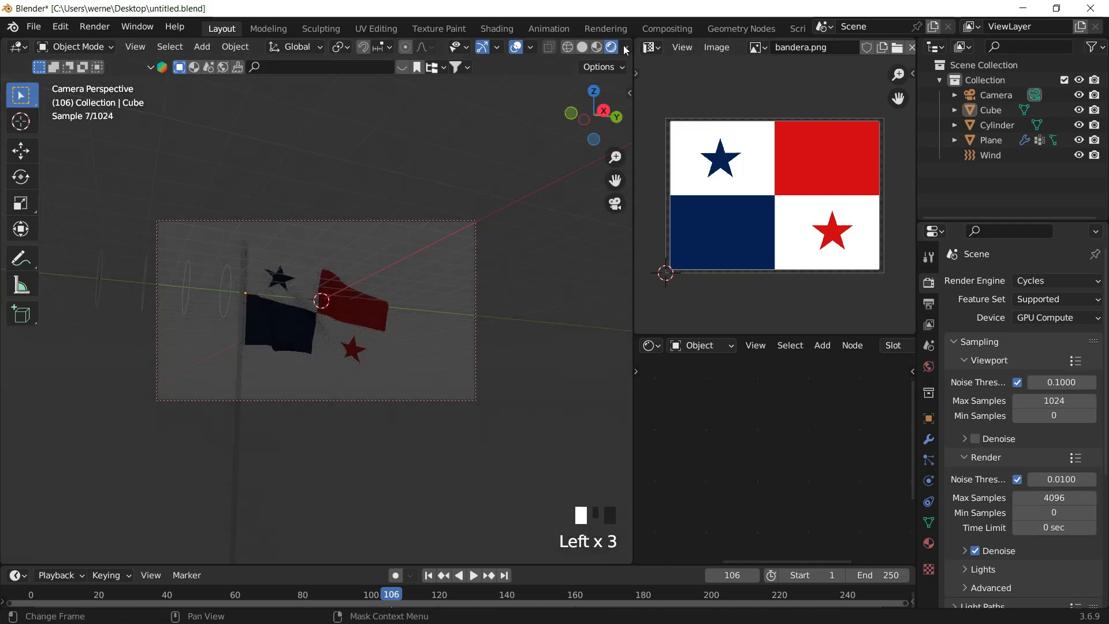
# - Choose a city-street HDRI as the rendered viewport's environment lighting
pyautogui.click(626, 47)
pyautogui.click(566, 138)
pyautogui.click(601, 180)
pyautogui.click(639, 182)
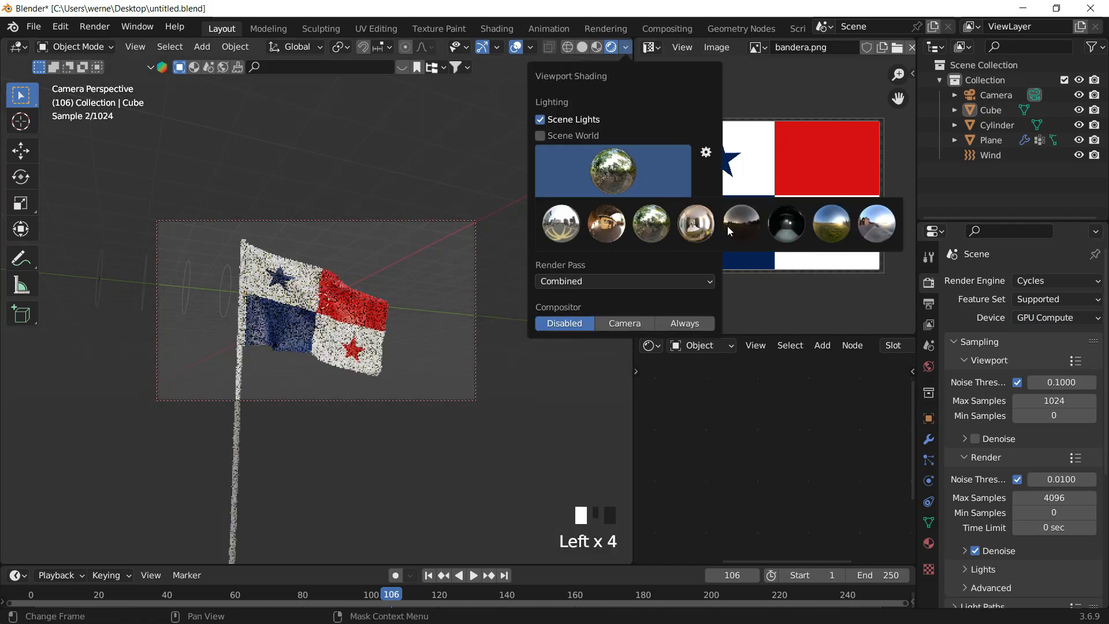
pyautogui.click(567, 230)
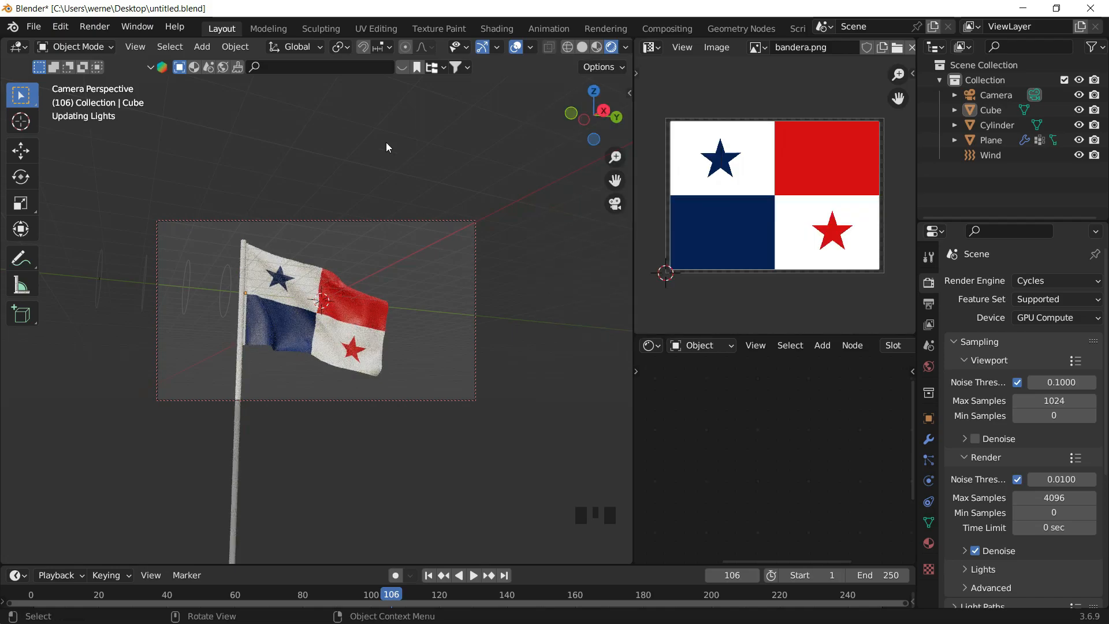
pyautogui.click(626, 47)
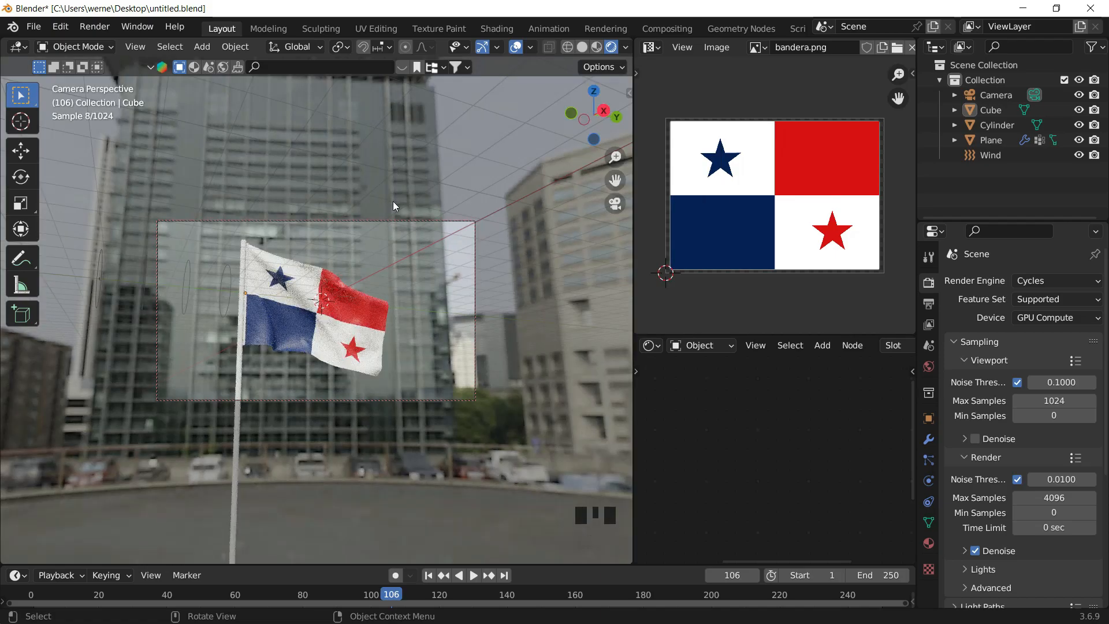
# - Select the flag and enlarge the shader editor to show the Principled BSDF inputs
pyautogui.moveTo(354, 322); pyautogui.dragTo(361, 319, button='middle')
pyautogui.click(340, 321)
pyautogui.moveTo(844, 335); pyautogui.dragTo(864, 150)
pyautogui.moveTo(631, 235); pyautogui.dragTo(525, 235)
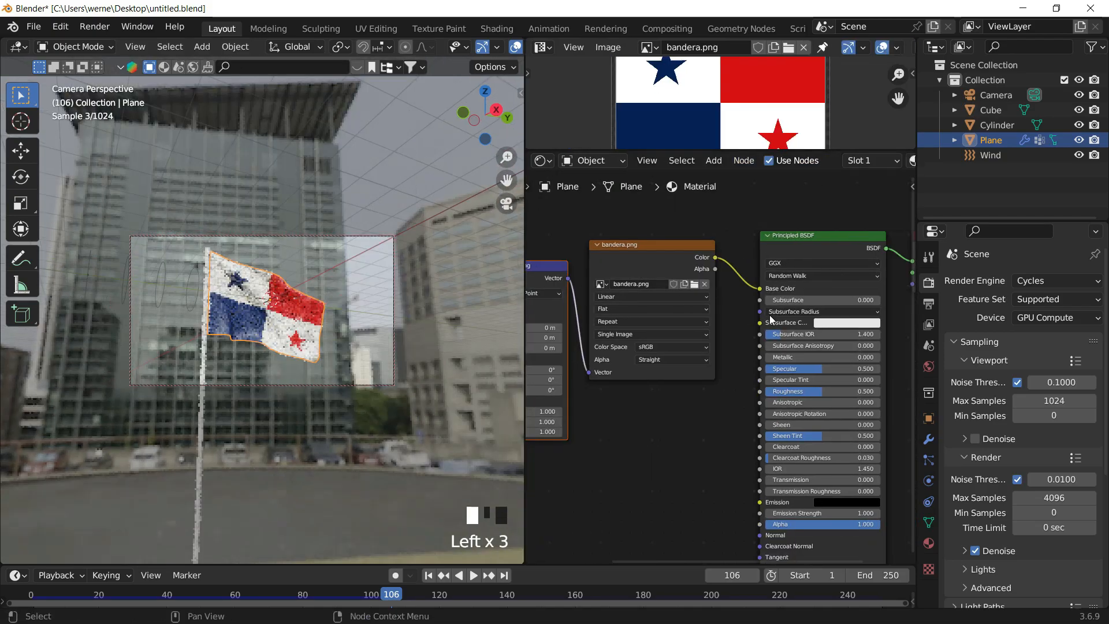
pyautogui.moveTo(744, 310); pyautogui.dragTo(654, 330, button='middle')
pyautogui.scroll(7, 698, 349)
pyautogui.moveTo(714, 427); pyautogui.dragTo(690, 327, button='middle')
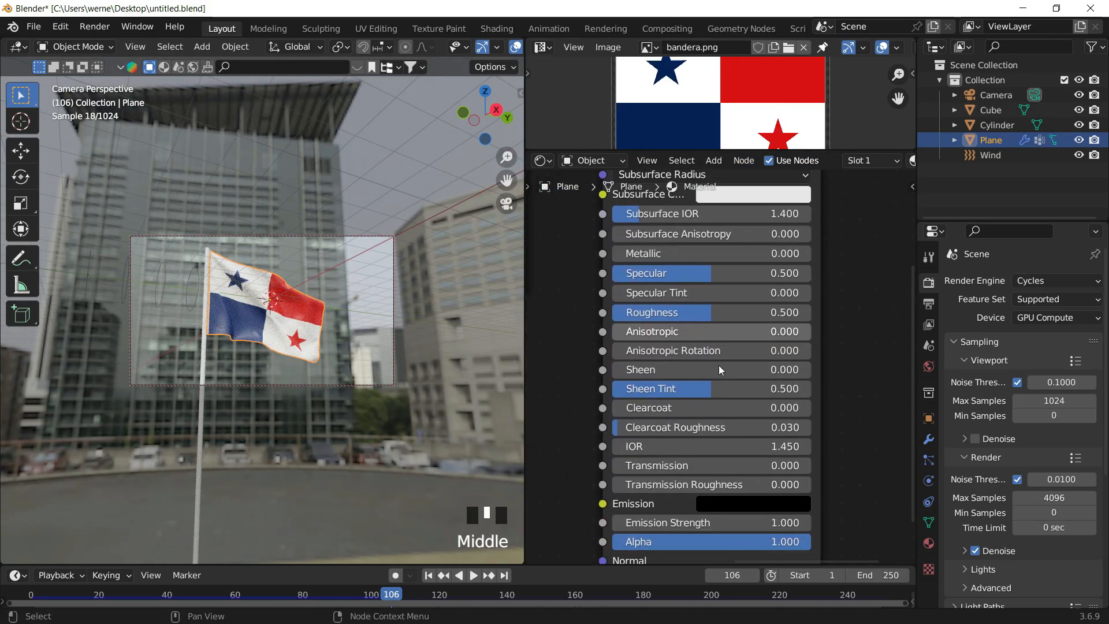
pyautogui.moveTo(689, 512); pyautogui.dragTo(670, 370, button='middle')
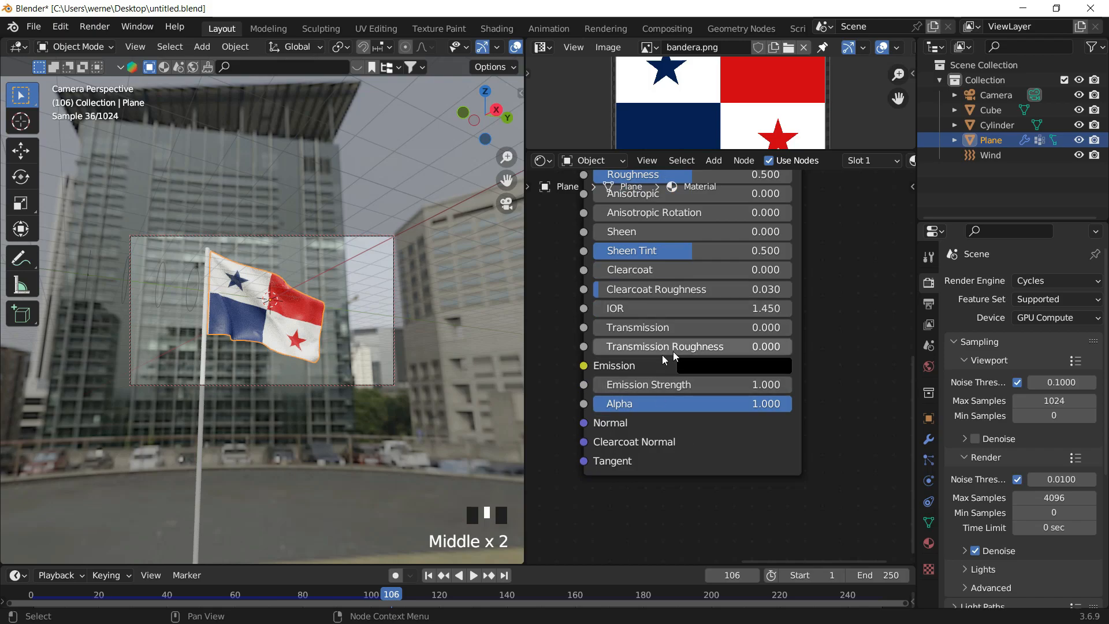
# - Set the flag material's Transmission to 0.4
pyautogui.moveTo(688, 327); pyautogui.dragTo(792, 327)
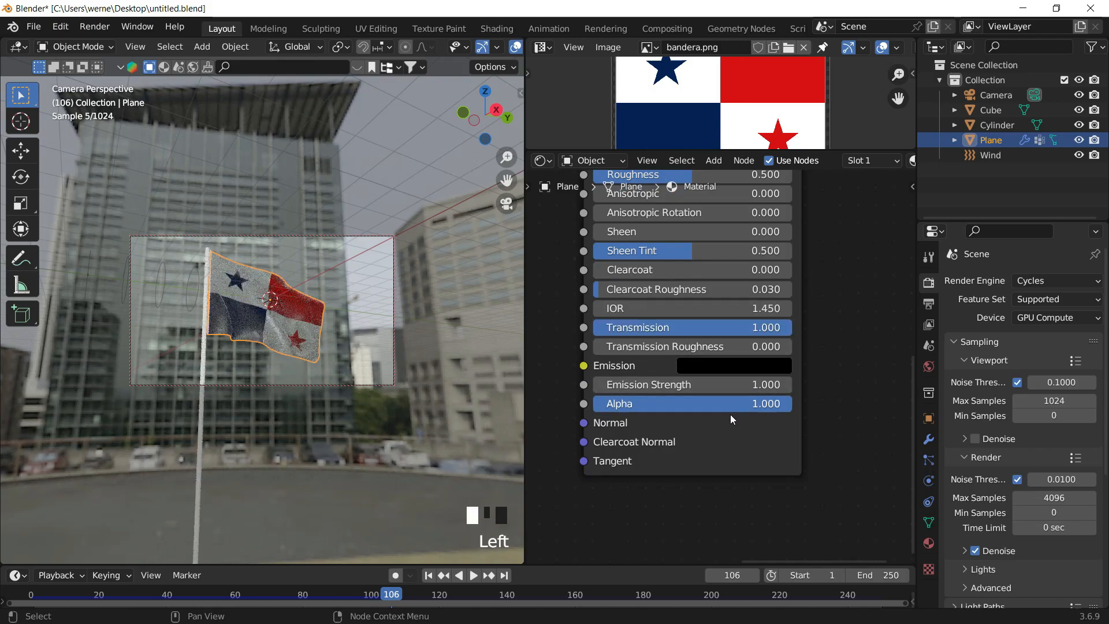
pyautogui.click(381, 372)
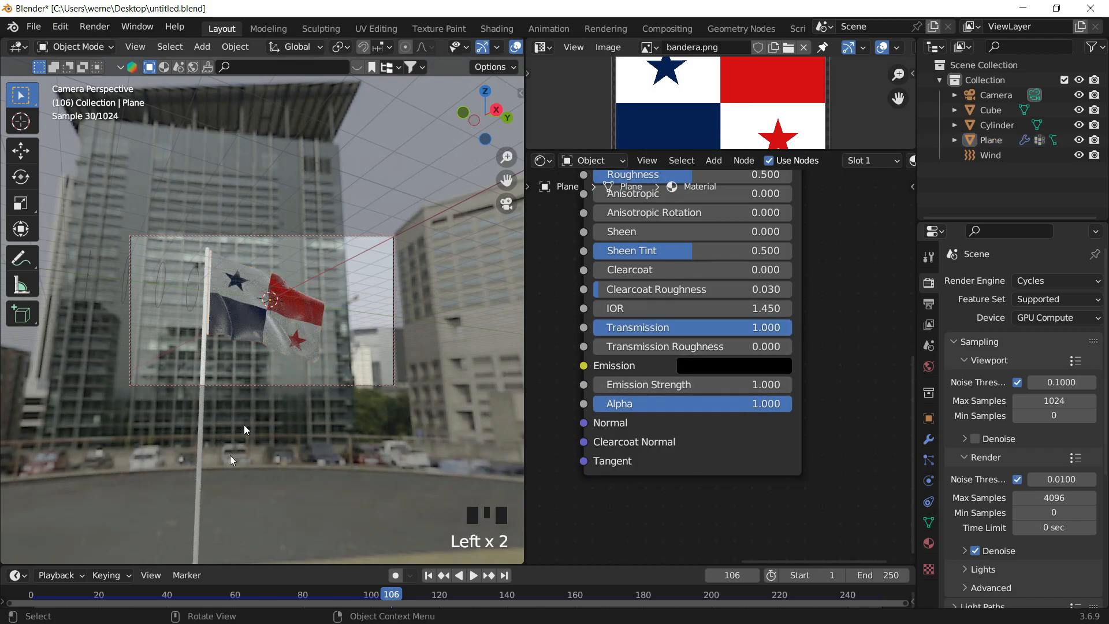
pyautogui.moveTo(379, 600); pyautogui.dragTo(340, 599)
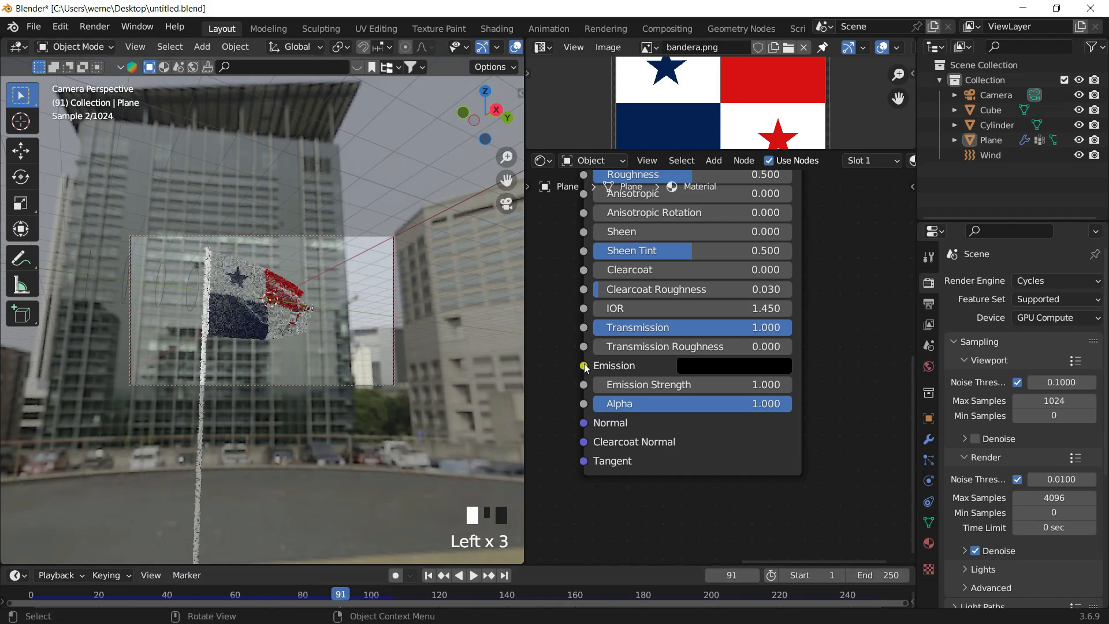
pyautogui.click(751, 330)
pyautogui.write('0.4')
pyautogui.press('Return')
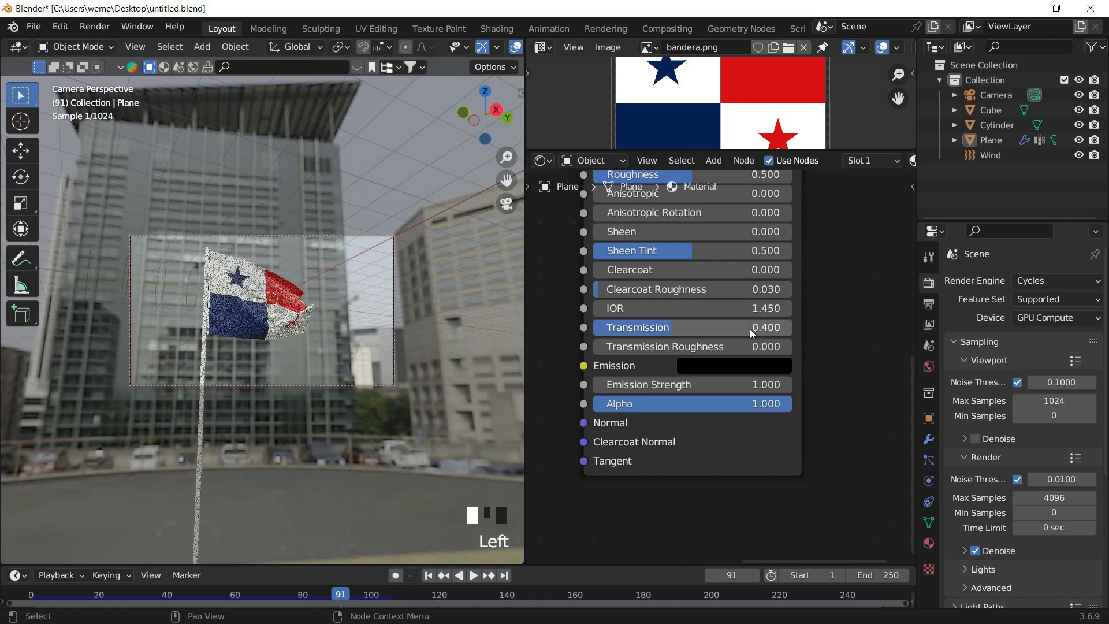
# - Select the flag and play back the cloth animation, checking it in solid and rendered shading
pyautogui.click(296, 310)
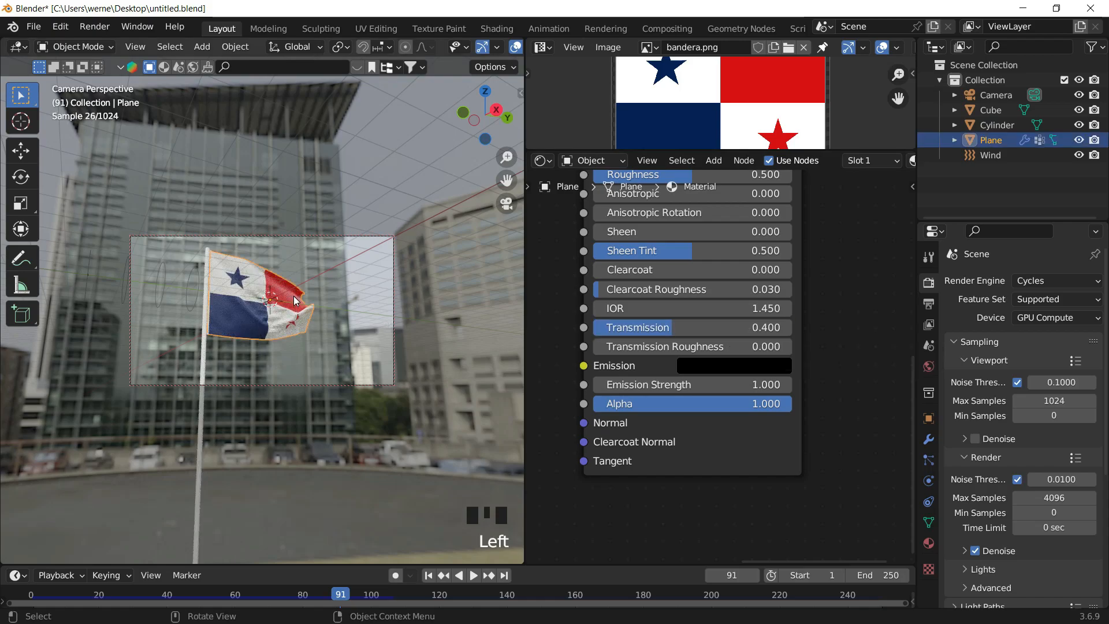
pyautogui.rightClick(296, 296)
pyautogui.click(297, 295)
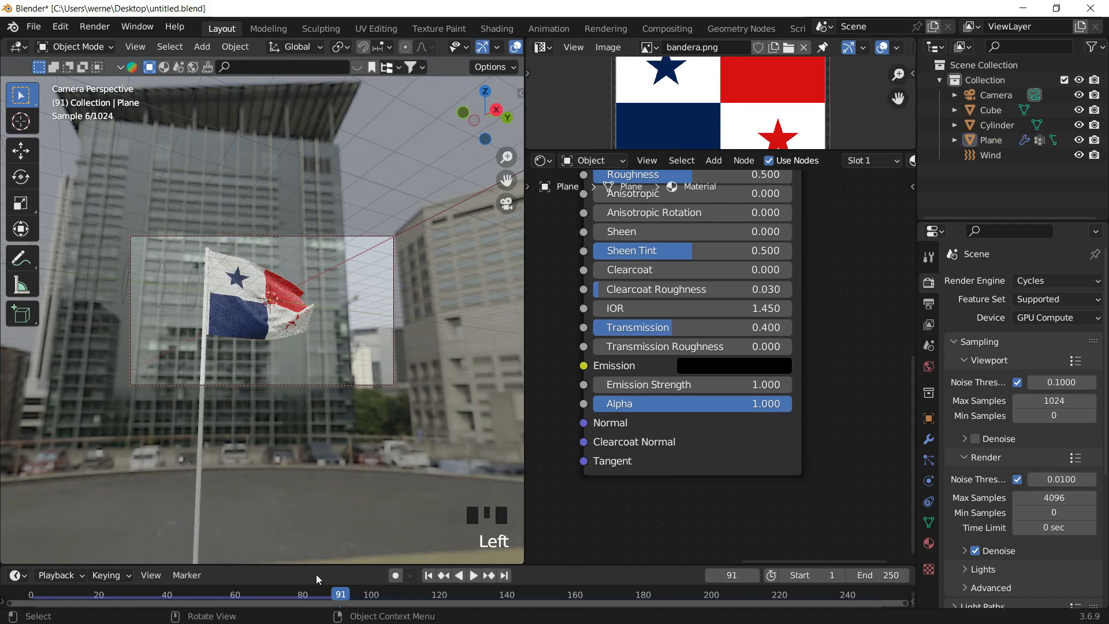
pyautogui.moveTo(356, 591); pyautogui.dragTo(453, 587)
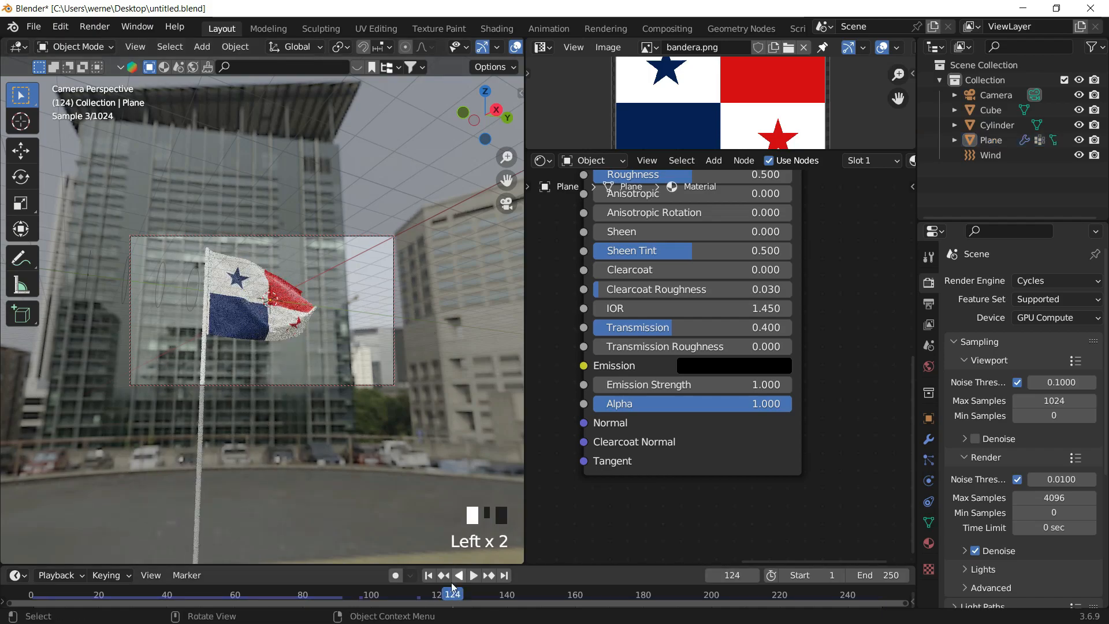
pyautogui.click(428, 576)
pyautogui.press('z')
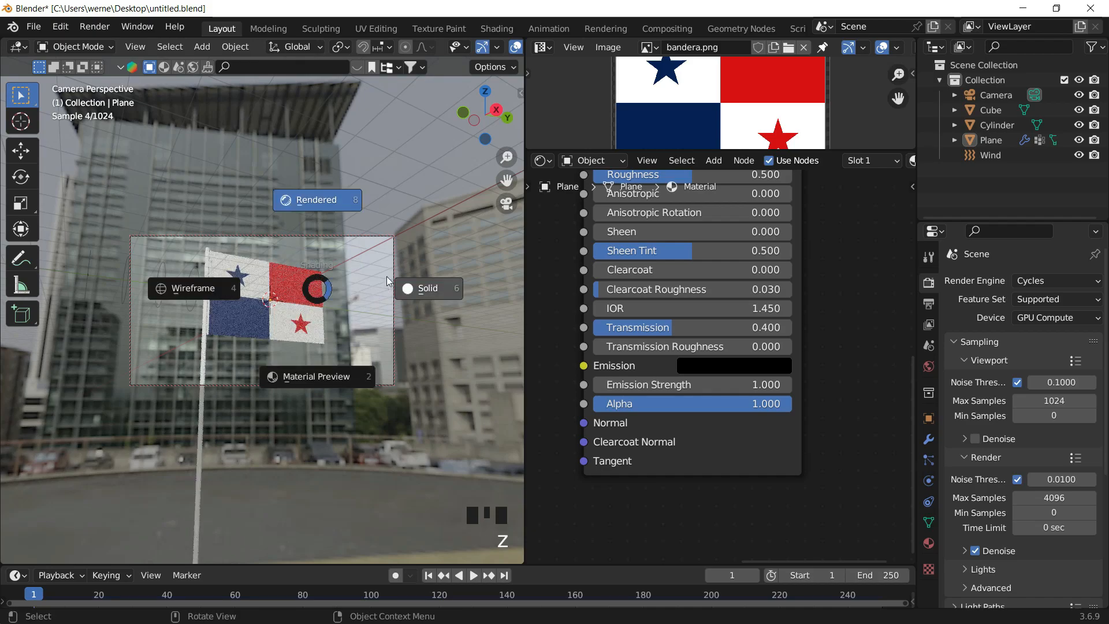
pyautogui.click(386, 276)
pyautogui.press('space')
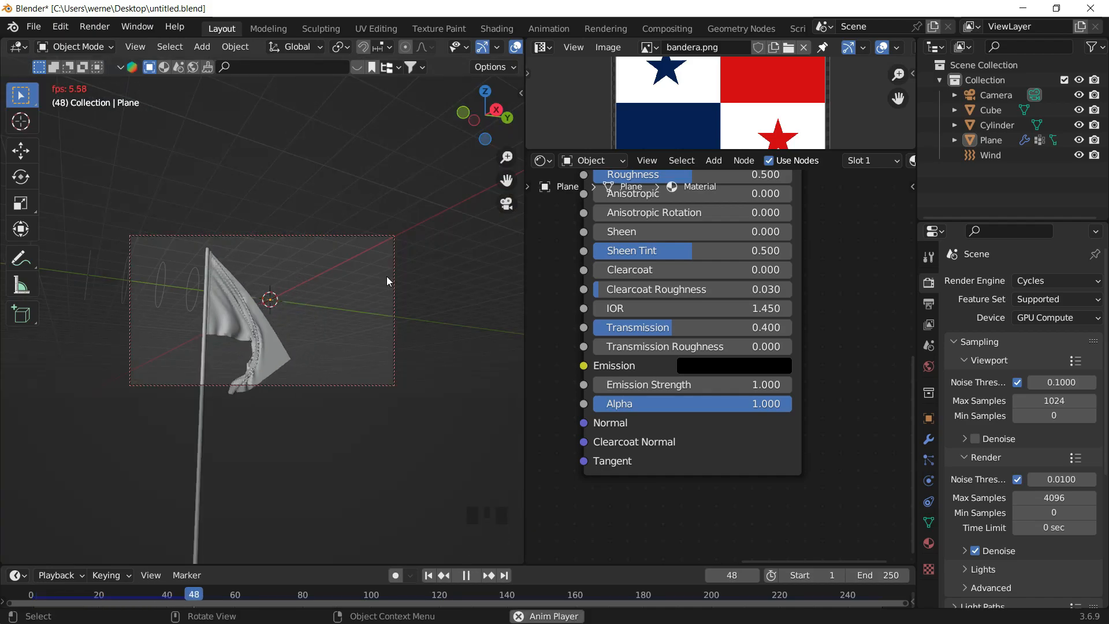
pyautogui.press('space')
pyautogui.press('z')
pyautogui.click(356, 157)
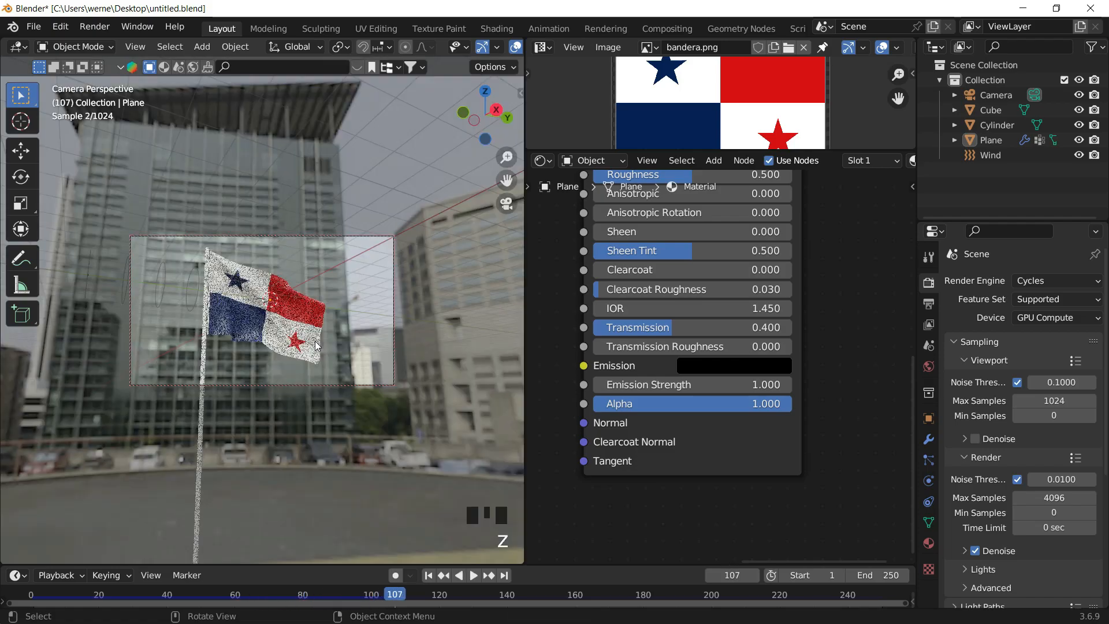
# - Set the flag material's Roughness to 0.9
pyautogui.scroll(6, 313, 344)
pyautogui.keyDown('shift'); pyautogui.moveTo(313, 343); pyautogui.dragTo(330, 275, button='middle'); pyautogui.keyUp('shift')
pyautogui.scroll(-2, 331, 274)
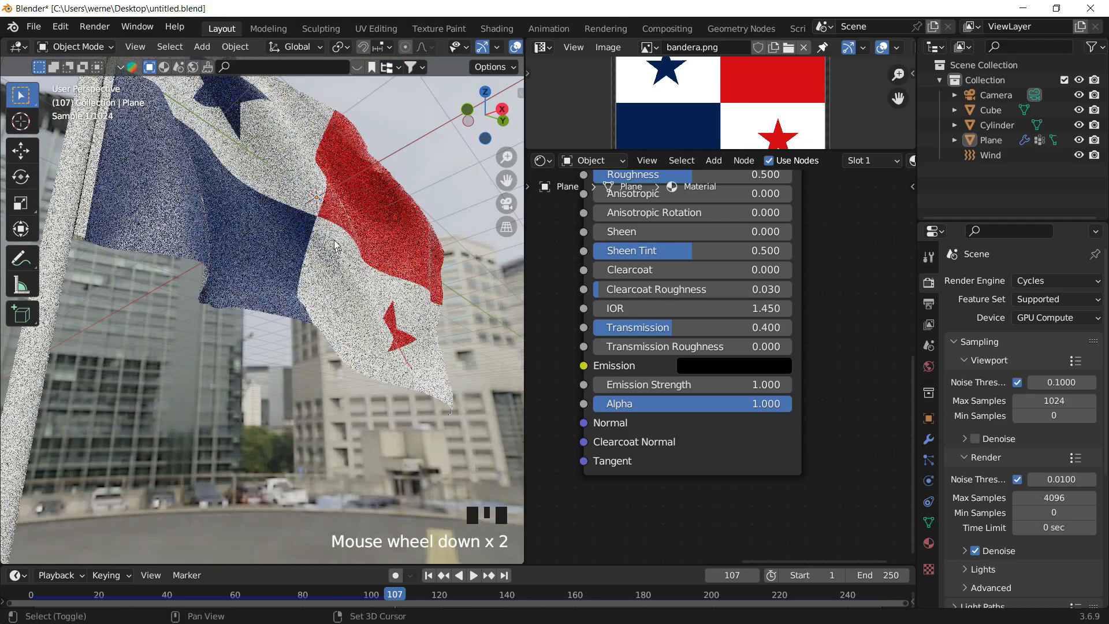
pyautogui.click(393, 274)
pyautogui.moveTo(666, 374); pyautogui.dragTo(668, 416, button='middle')
pyautogui.moveTo(690, 231); pyautogui.dragTo(693, 325, button='middle')
pyautogui.click(693, 313)
pyautogui.write('.9')
pyautogui.press('Return')
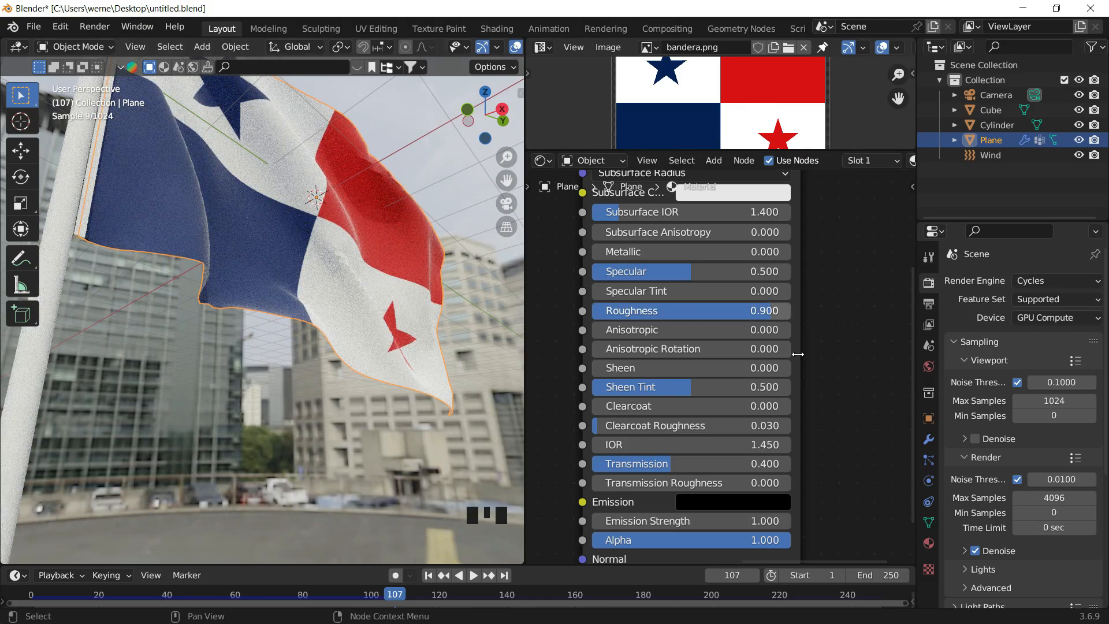
# - Set the flag material's Transmission to 0.6
pyautogui.moveTo(682, 463); pyautogui.dragTo(715, 462)
pyautogui.click(715, 461)
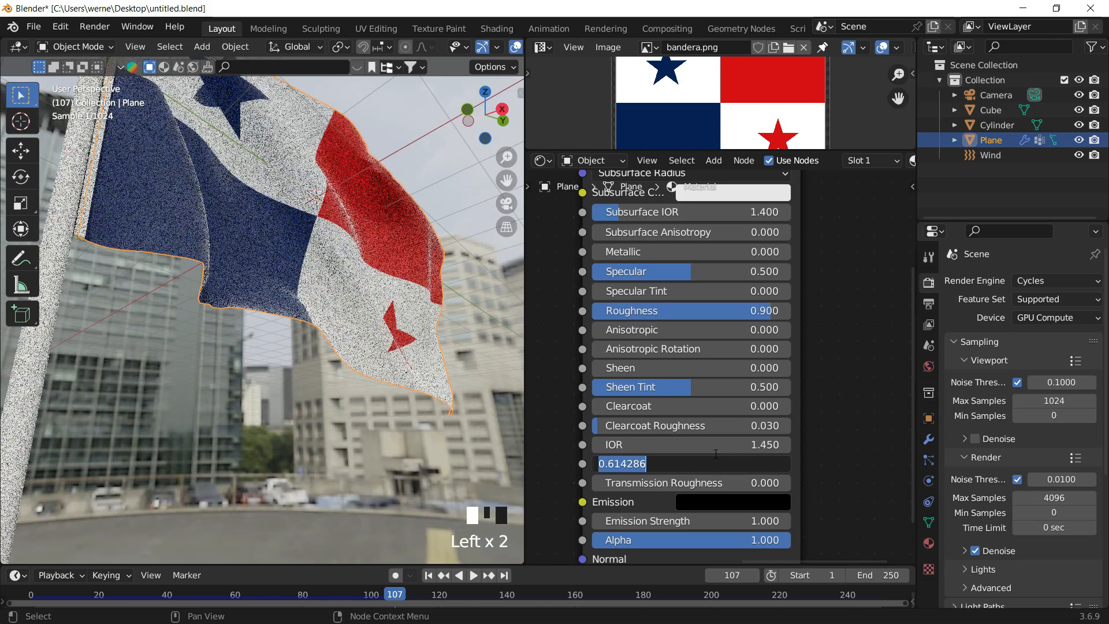
pyautogui.write('.6')
pyautogui.press('Return')
# - Add a point light near the flag and move it up about 1.15 m along Z
pyautogui.keyDown('shift'); pyautogui.moveTo(272, 404); pyautogui.dragTo(262, 342, button='middle'); pyautogui.keyUp('shift')
pyautogui.scroll(-2, 275, 362)
pyautogui.click(263, 357)
pyautogui.hotkey('shift', 'a')
pyautogui.moveTo(196, 475)
pyautogui.click(325, 474)
pyautogui.press('g')
pyautogui.press('x')
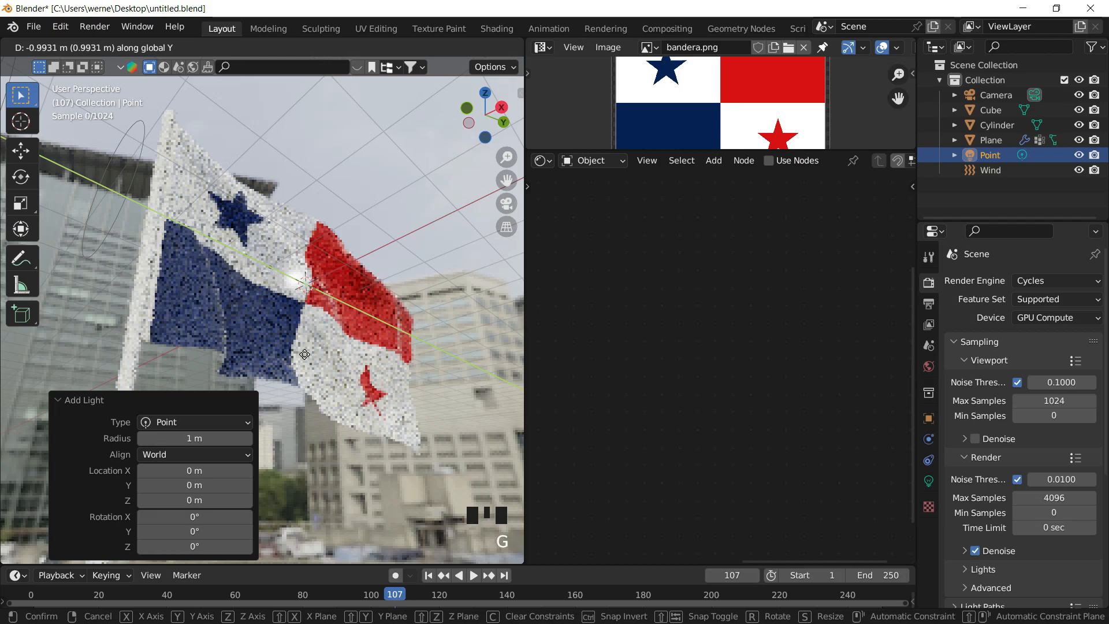
pyautogui.press('z')
pyautogui.click(296, 316)
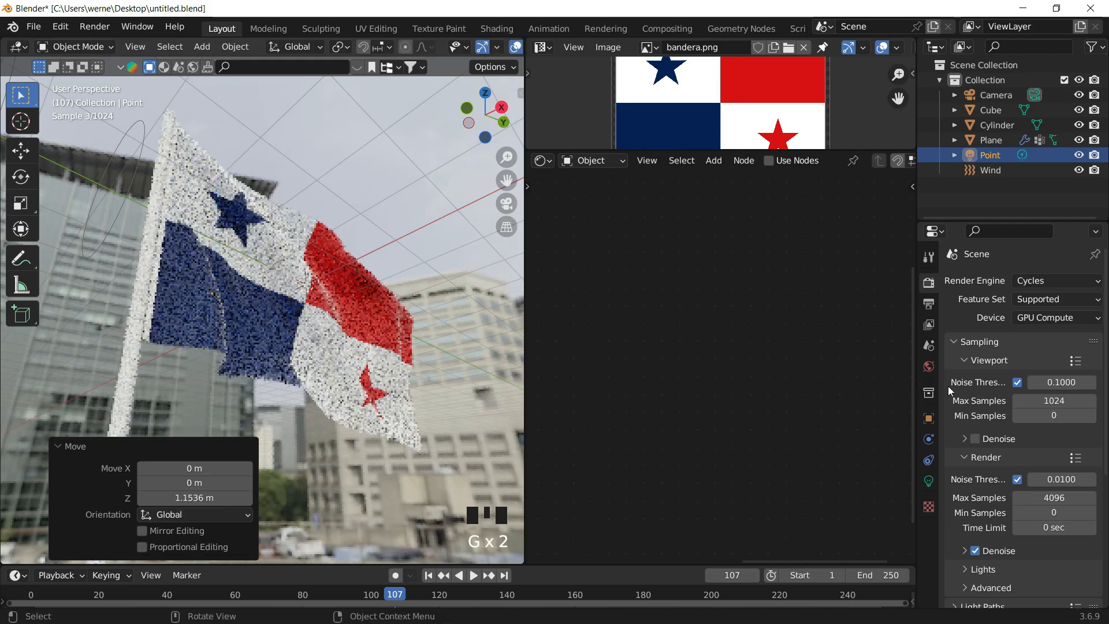
# - Set the point light's power to about 620.5 W and its radius to about 1.5 m
pyautogui.click(929, 481)
pyautogui.moveTo(1044, 381); pyautogui.dragTo(1072, 382)
pyautogui.moveTo(276, 293); pyautogui.dragTo(227, 338, button='middle')
pyautogui.click(217, 296)
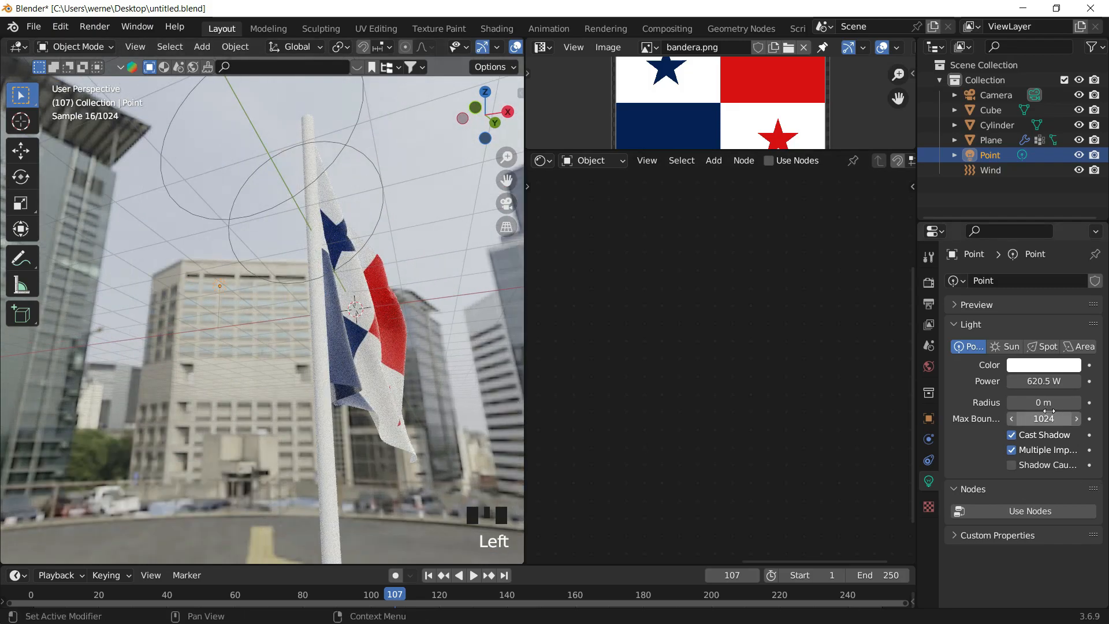
pyautogui.moveTo(1050, 407); pyautogui.dragTo(0, 409)
pyautogui.moveTo(1051, 404); pyautogui.dragTo(1077, 404)
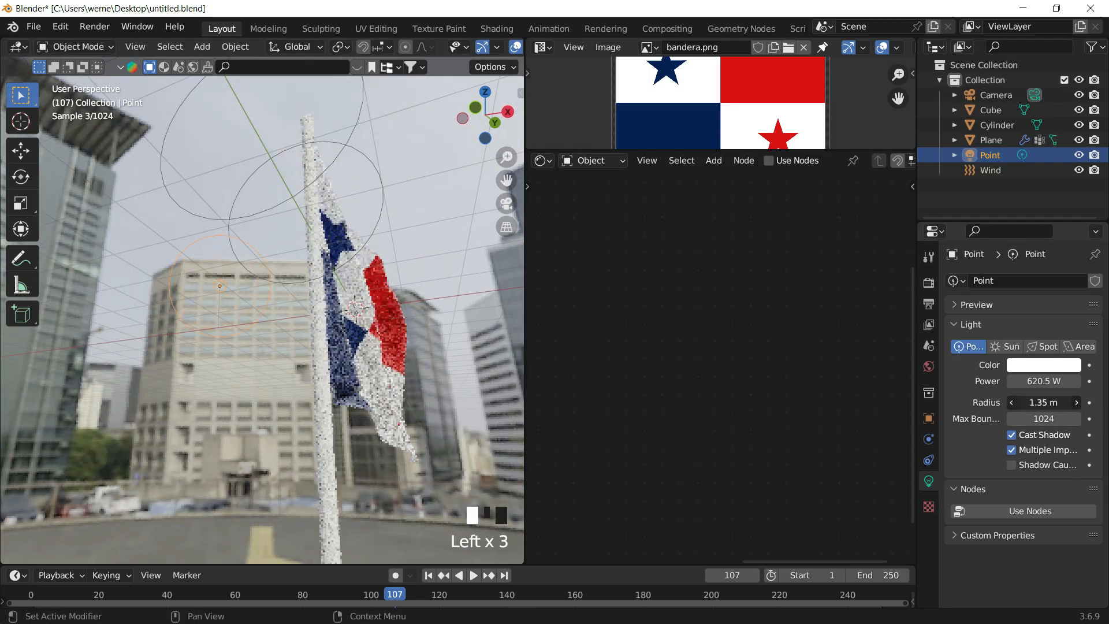
# - Select the flag and set its material's Transmission to 0.7
pyautogui.moveTo(279, 331); pyautogui.dragTo(310, 255, button='middle')
pyautogui.scroll(2, 297, 316)
pyautogui.scroll(2, 325, 314)
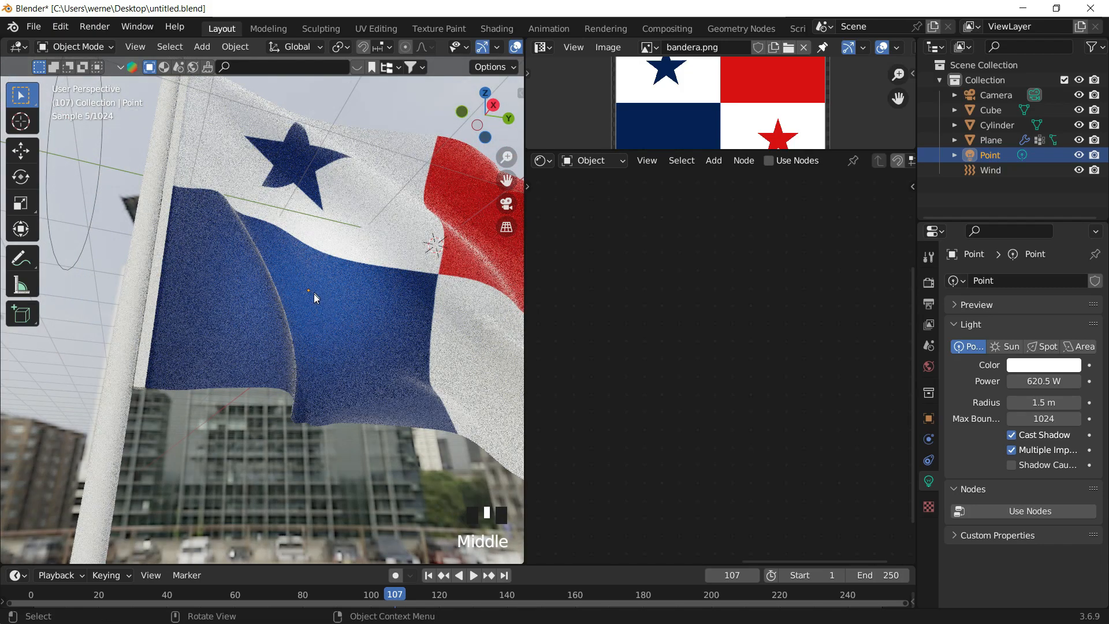
pyautogui.click(298, 316)
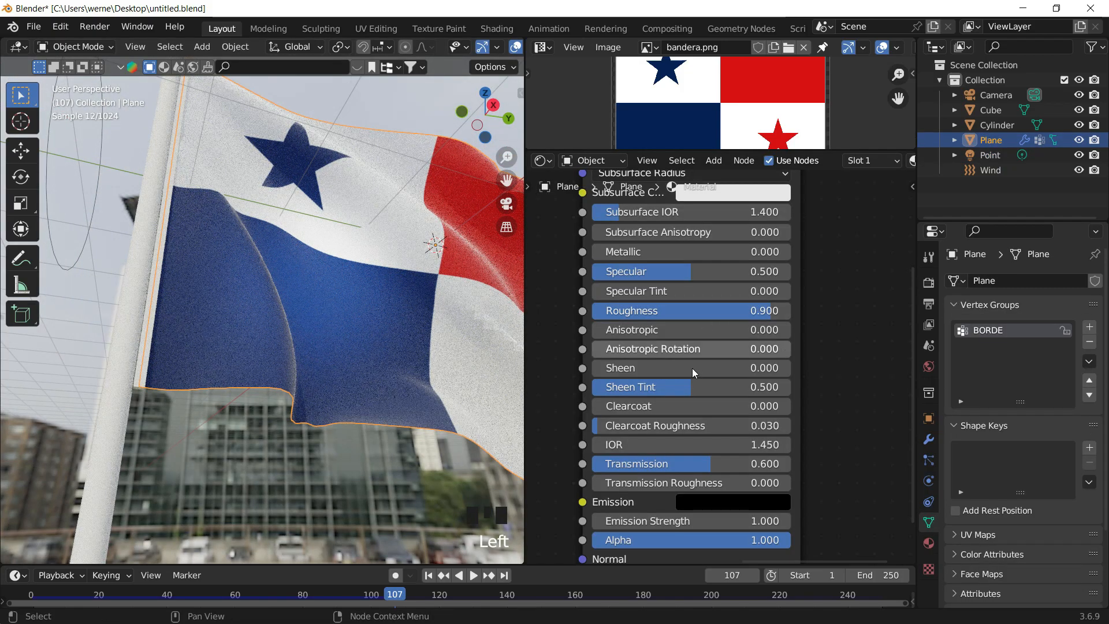
pyautogui.moveTo(711, 464); pyautogui.dragTo(769, 464)
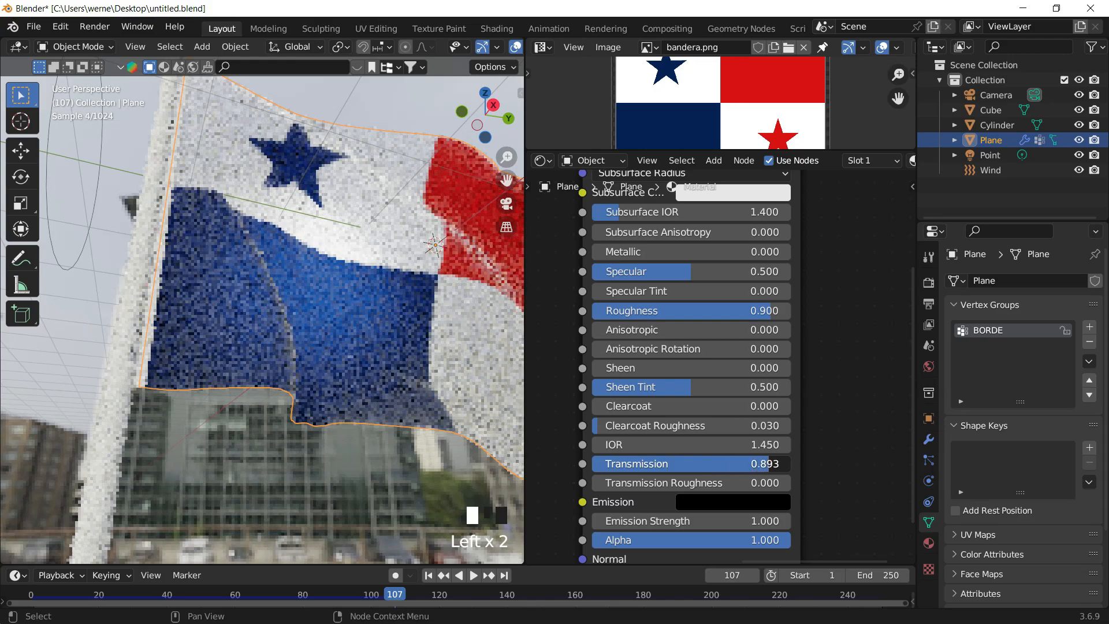
pyautogui.doubleClick(748, 468)
pyautogui.write('0.7')
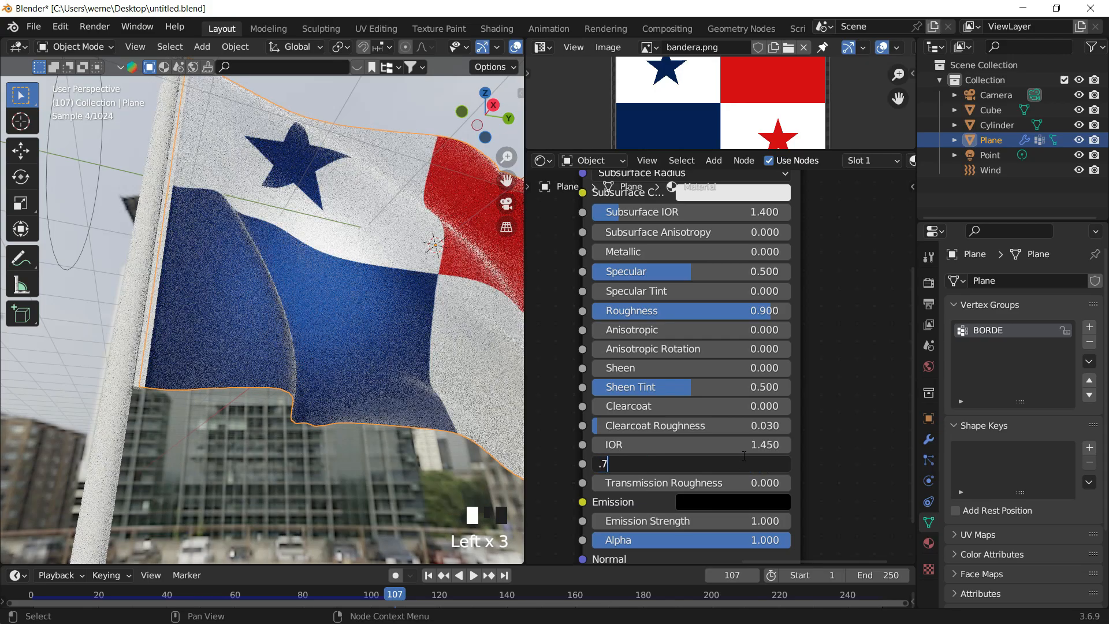
pyautogui.press('Return')
# - Inspect the lit flag through the camera and up close at frame 99
pyautogui.click(110, 172)
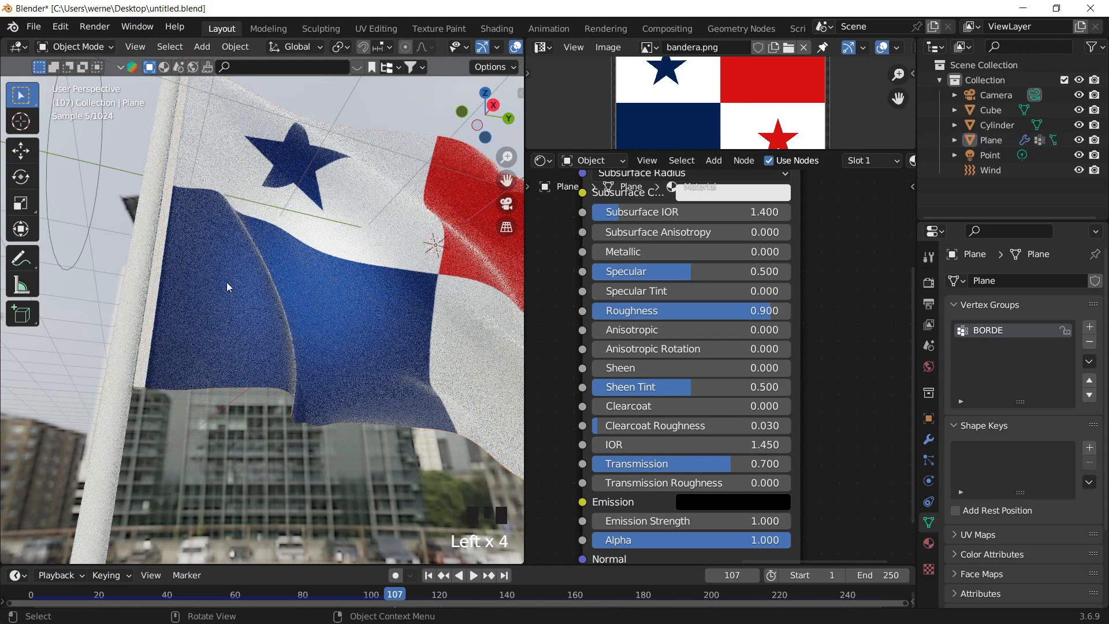
pyautogui.keyDown('shift'); pyautogui.moveTo(322, 330); pyautogui.dragTo(365, 352, button='middle'); pyautogui.keyUp('shift')
pyautogui.scroll(-2, 367, 311)
pyautogui.moveTo(485, 263); pyautogui.dragTo(501, 220, button='middle')
pyautogui.click(506, 204)
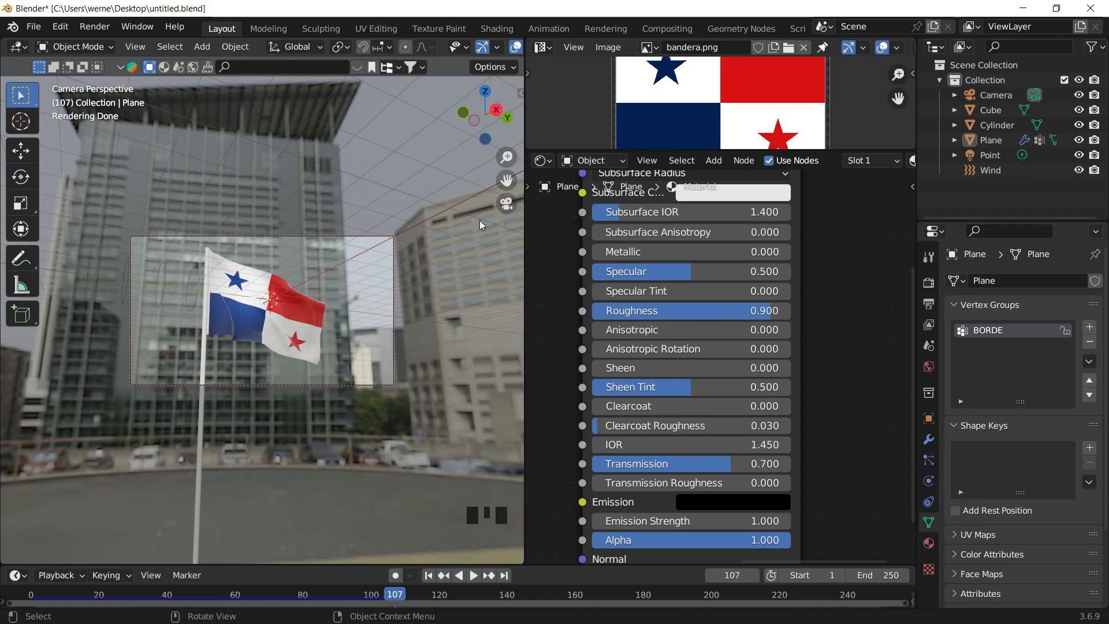
pyautogui.moveTo(392, 593); pyautogui.dragTo(368, 598)
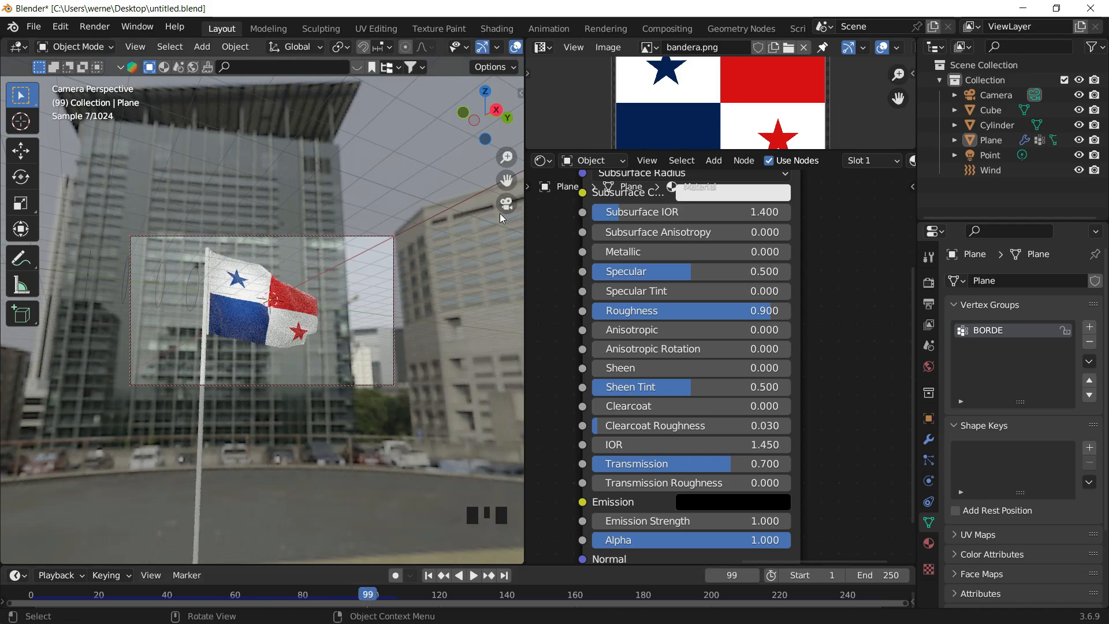
pyautogui.click(506, 206)
pyautogui.scroll(2, 358, 307)
pyautogui.moveTo(358, 307); pyautogui.dragTo(404, 328, button='middle')
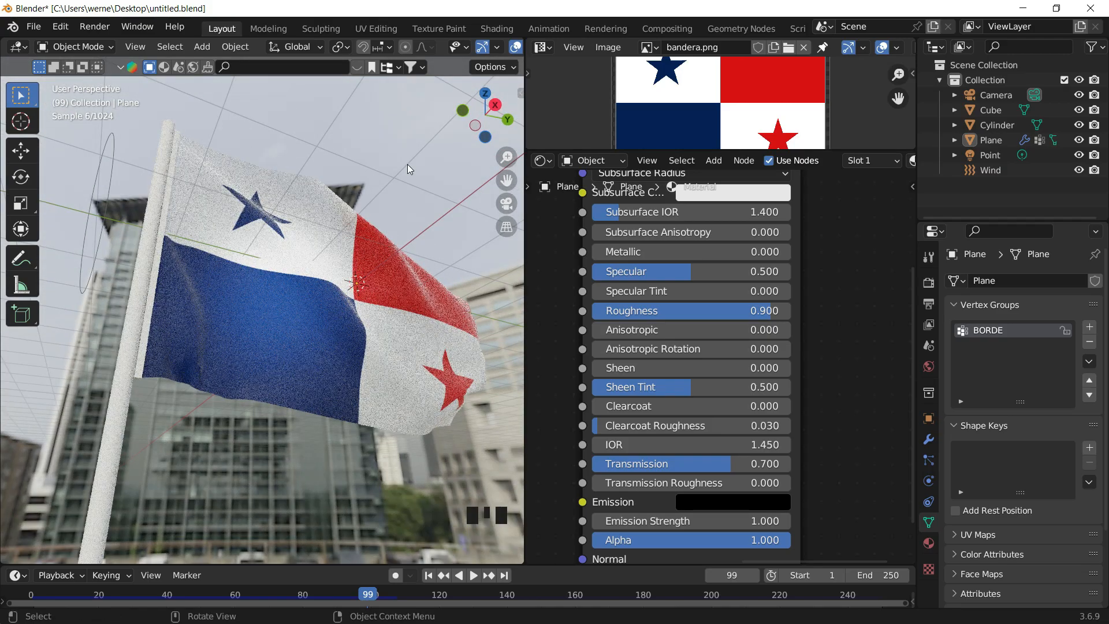